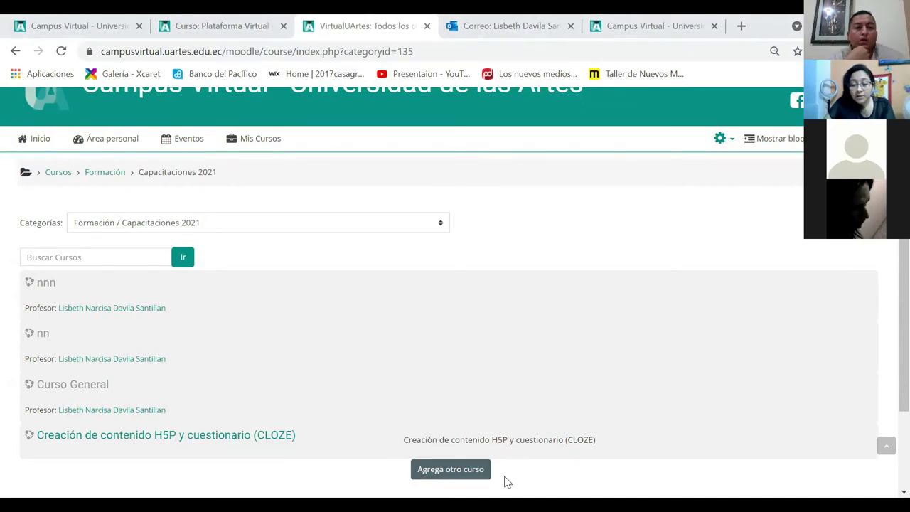
Start adding a new course to the Formación / Capacitaciones 2021 category.
{"action": "left_click", "coordinate": [460, 483]}
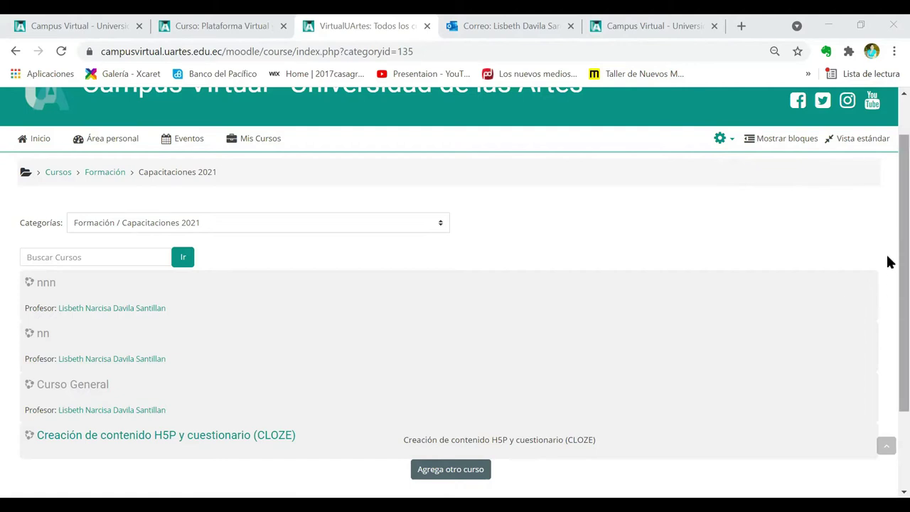
{"action": "scroll", "coordinate": [528, 396], "scroll_direction": "down", "scroll_amount": 1}
{"action": "left_click", "coordinate": [454, 436]}
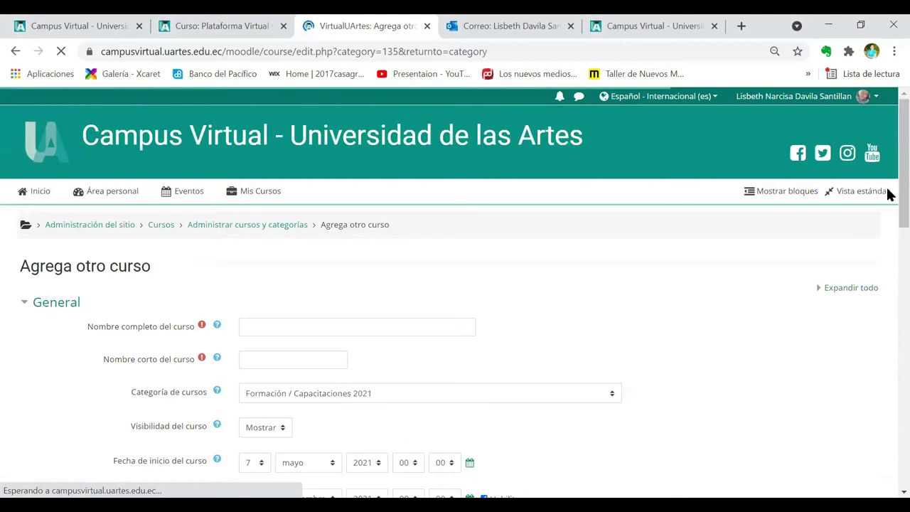
{"action": "scroll", "coordinate": [359, 167], "scroll_direction": "down", "scroll_amount": 1}
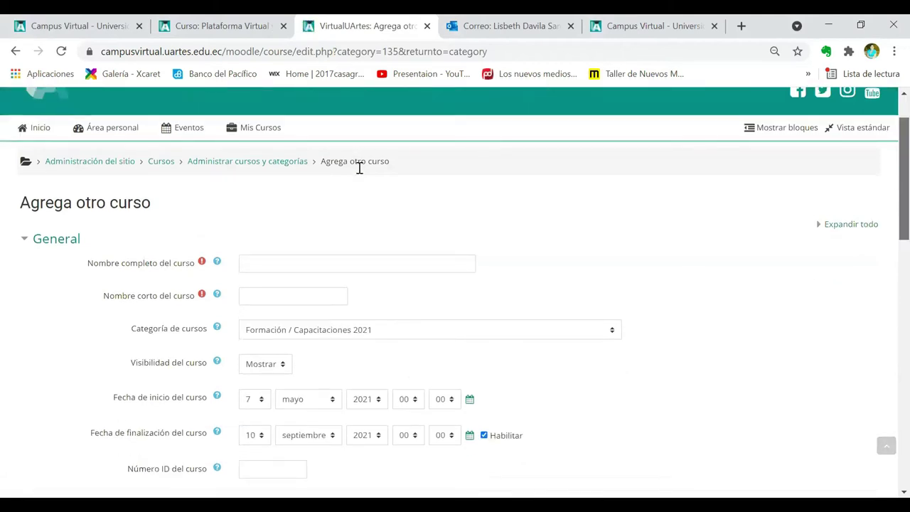
{"action": "scroll", "coordinate": [360, 168], "scroll_direction": "down", "scroll_amount": 1}
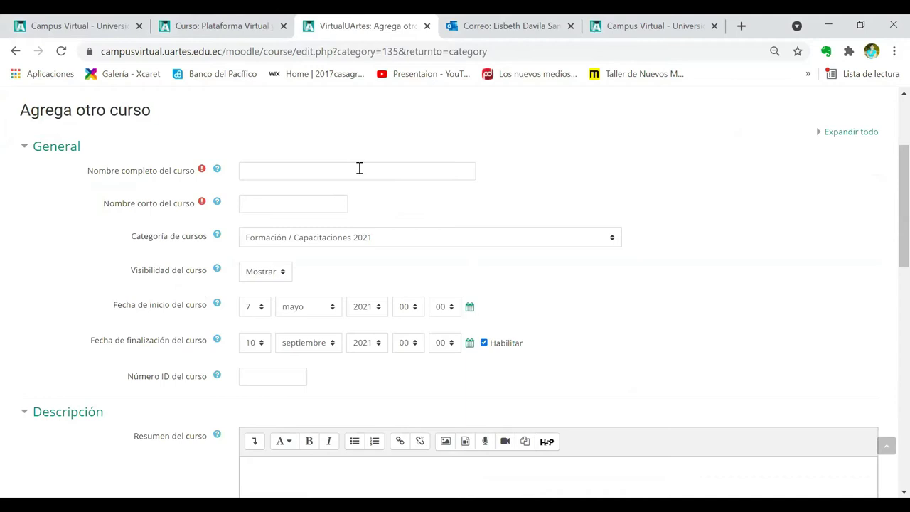
Enter "Desarrollo del Pensamiento - Prueba" as the new course's full name.
{"action": "left_click", "coordinate": [360, 168]}
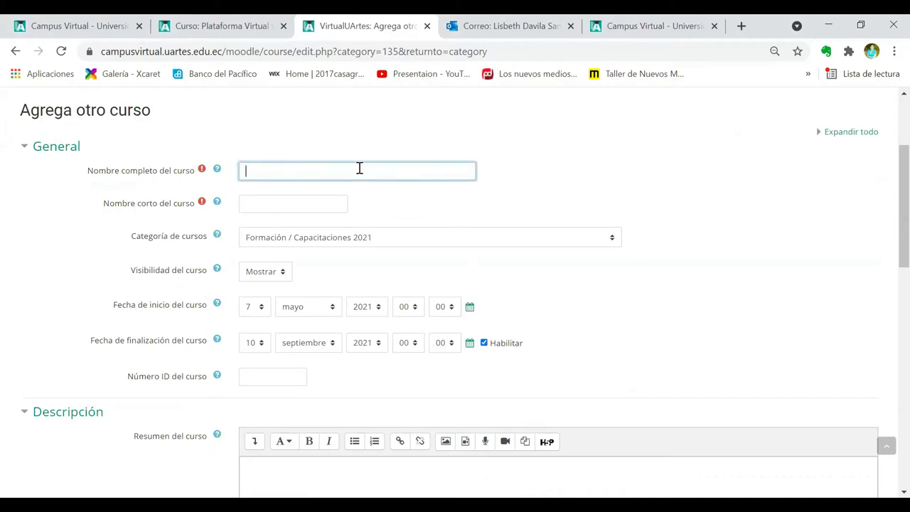
{"action": "type", "text": "Desarrollo del Pensamient"}
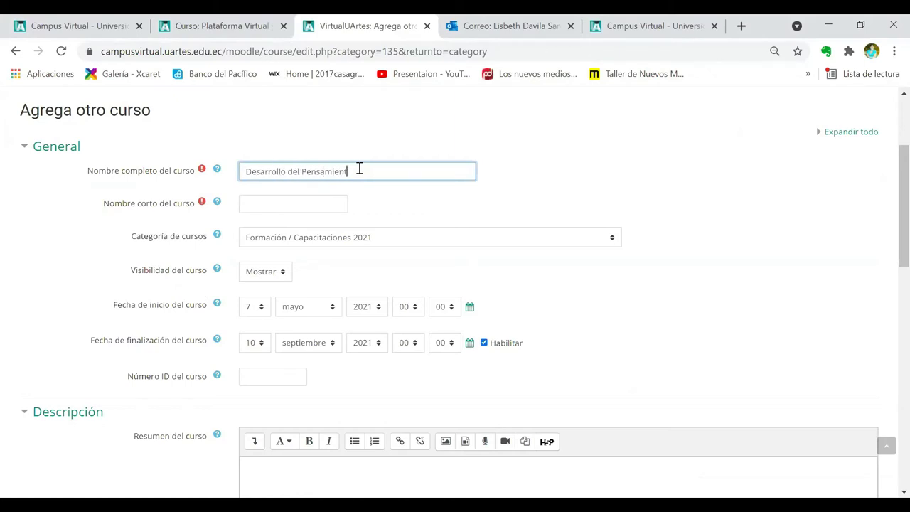
{"action": "type", "text": "o LPrueba"}
Set the course's short name to DP03A21P02 and append 02 to the end of its full name.
{"action": "left_click", "coordinate": [258, 203]}
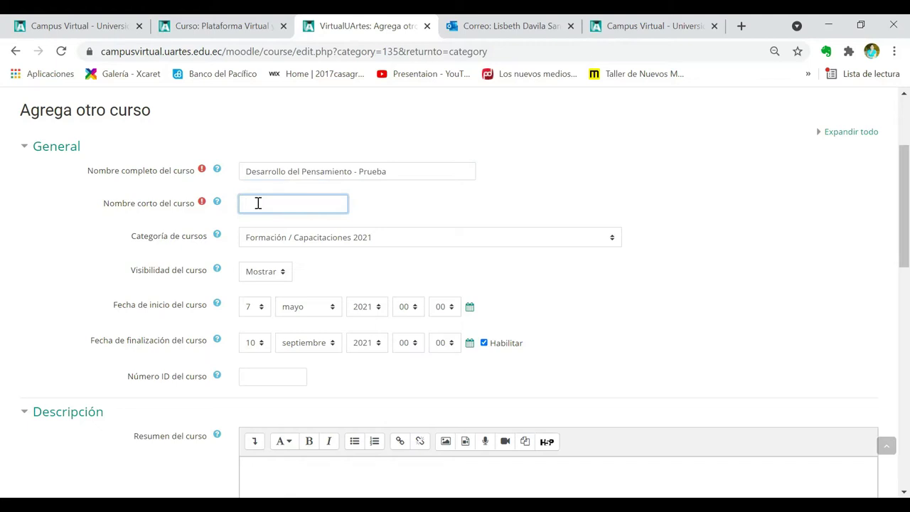
{"action": "type", "text": "d"}
{"action": "key", "text": "BackSpace"}
{"action": "type", "text": "DP03"}
{"action": "type", "text": "A210"}
{"action": "key", "text": "BackSpace"}
{"action": "type", "text": "p"}
{"action": "key", "text": "BackSpace"}
{"action": "type", "text": "P02"}
{"action": "left_click", "coordinate": [390, 171]}
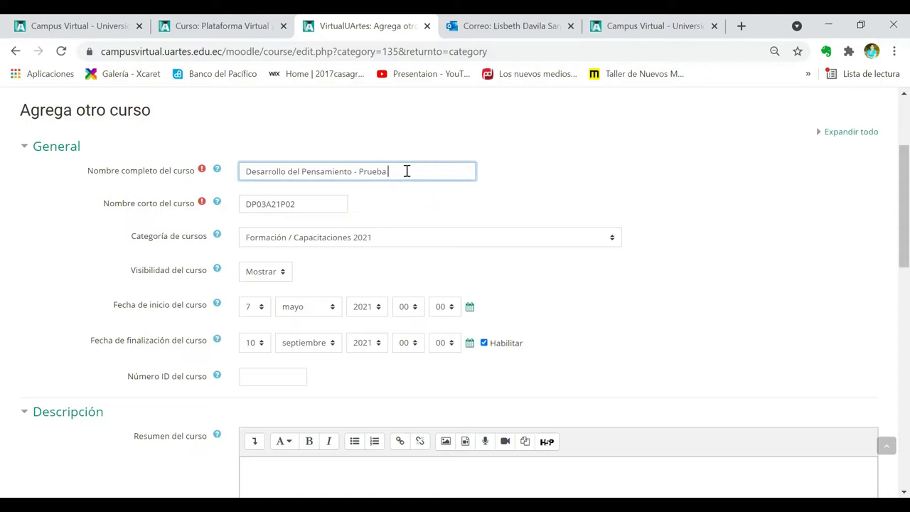
{"action": "type", "text": "02"}
Set the day of the course start date to 3, in mayo 2021.
{"action": "left_click_drag", "start_coordinate": [887, 195], "coordinate": [888, 227]}
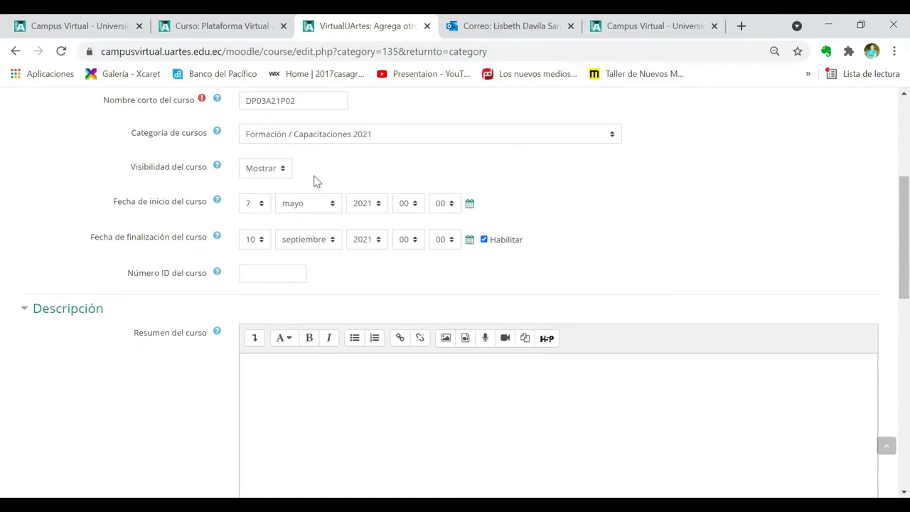
{"action": "left_click", "coordinate": [260, 207]}
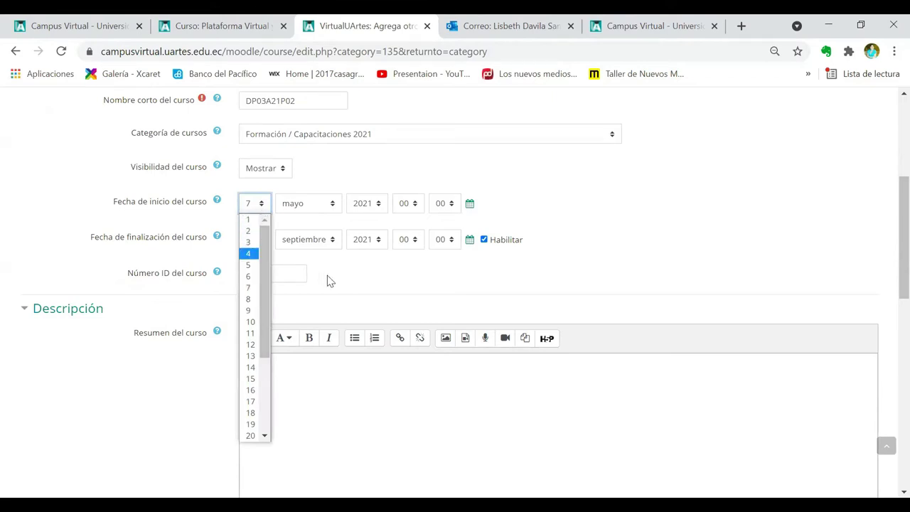
{"action": "left_click", "coordinate": [260, 252]}
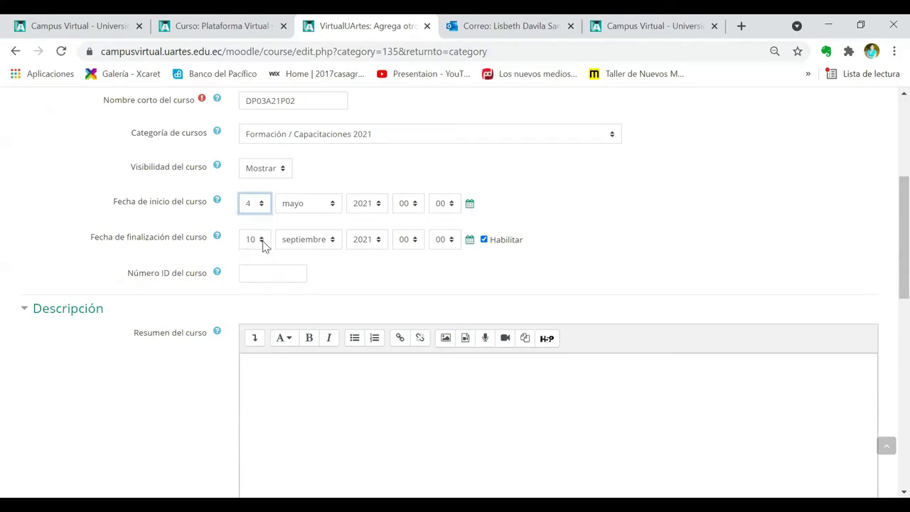
{"action": "left_click", "coordinate": [262, 241]}
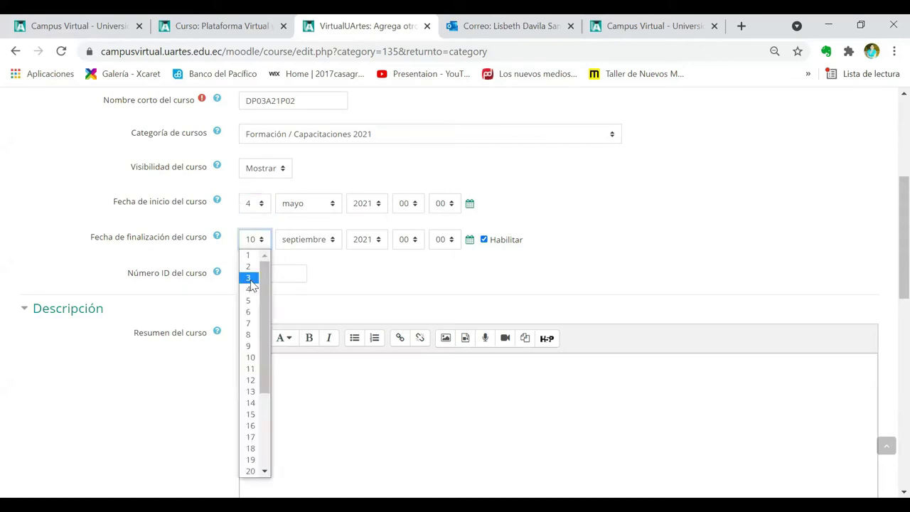
{"action": "left_click", "coordinate": [253, 209]}
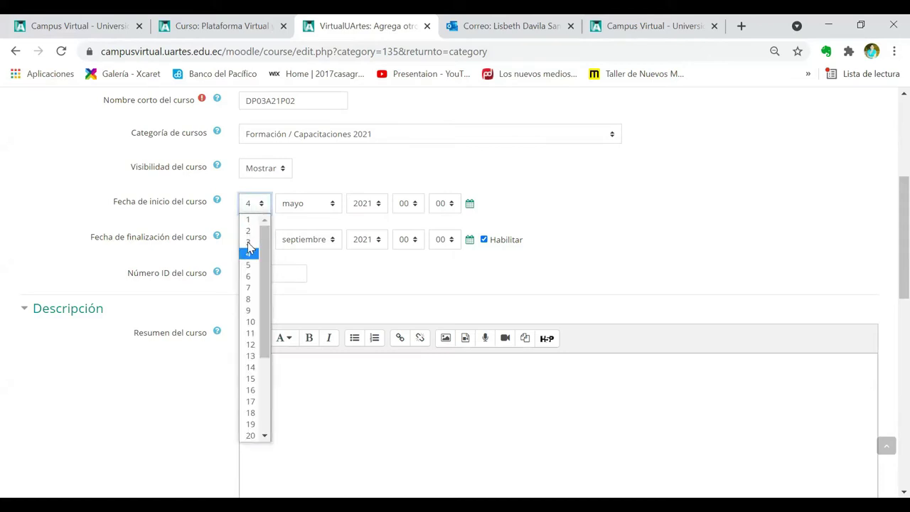
{"action": "left_click", "coordinate": [248, 242]}
Set the course end date to day 4 of septiembre 2021 and its time to 23:59.
{"action": "left_click", "coordinate": [256, 241]}
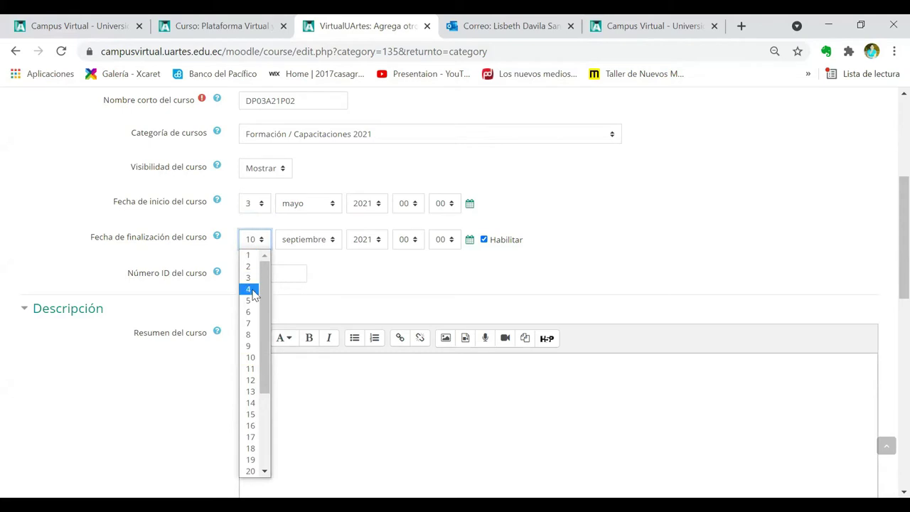
{"action": "left_click", "coordinate": [253, 289]}
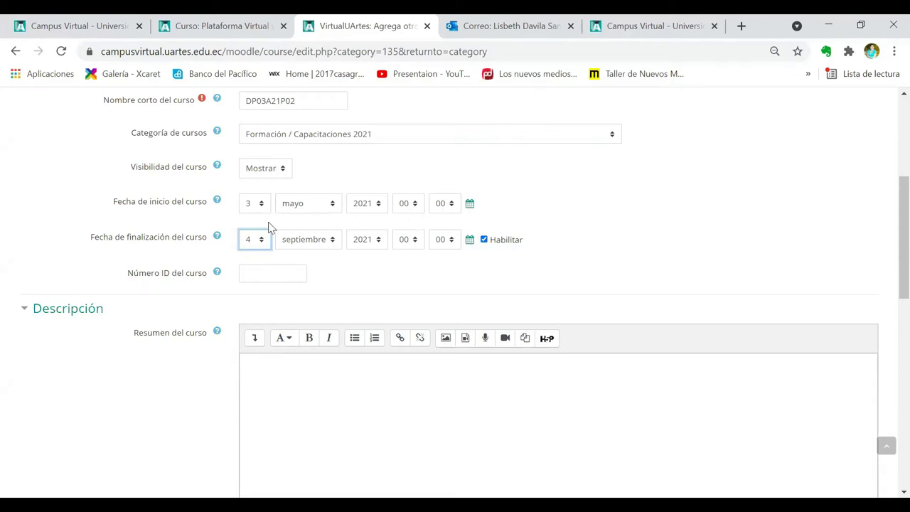
{"action": "left_click", "coordinate": [410, 245]}
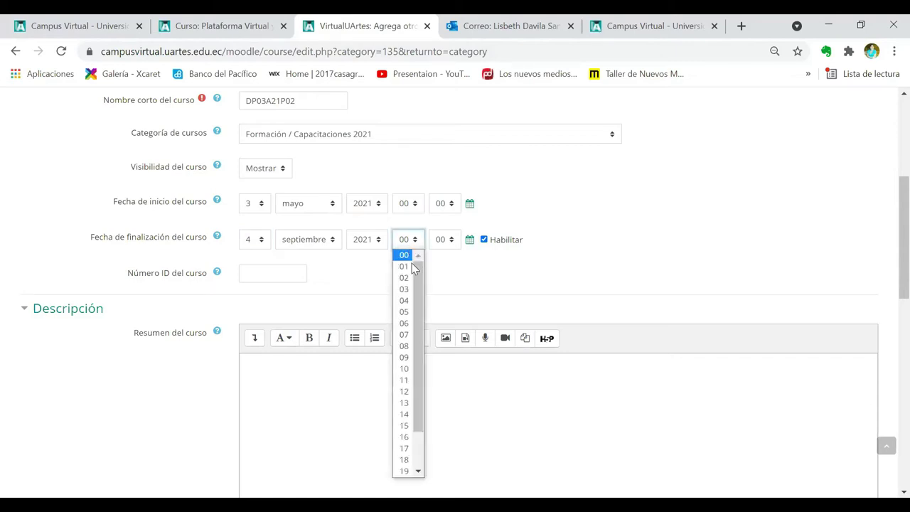
{"action": "left_click_drag", "start_coordinate": [419, 297], "coordinate": [424, 338]}
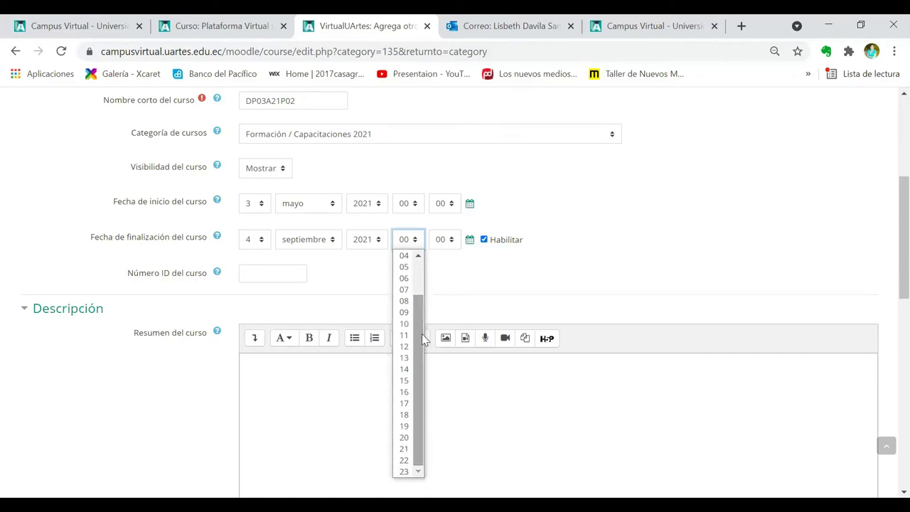
{"action": "left_click", "coordinate": [404, 471]}
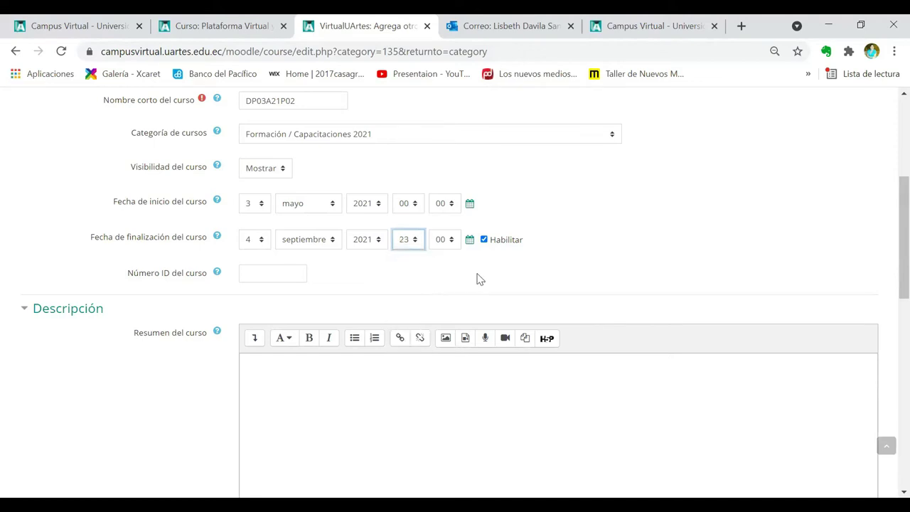
{"action": "left_click", "coordinate": [447, 243]}
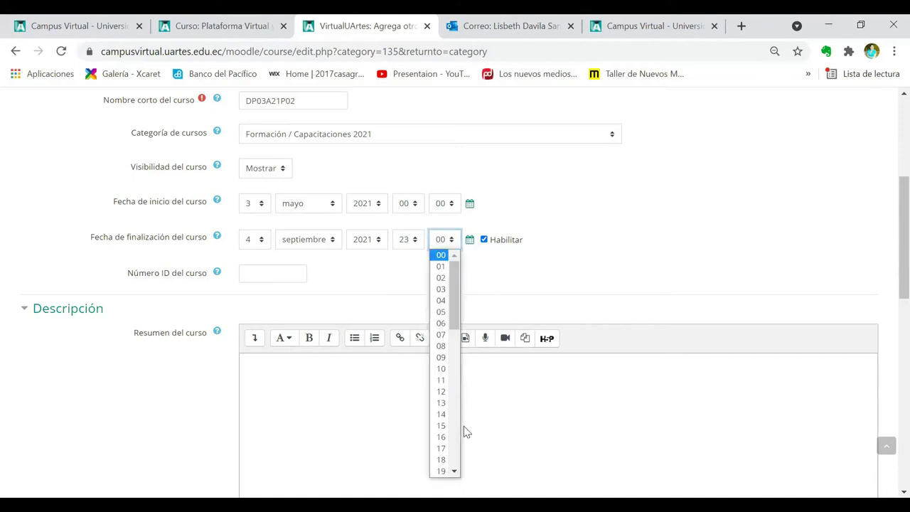
{"action": "scroll", "coordinate": [460, 454], "scroll_direction": "down", "scroll_amount": 5}
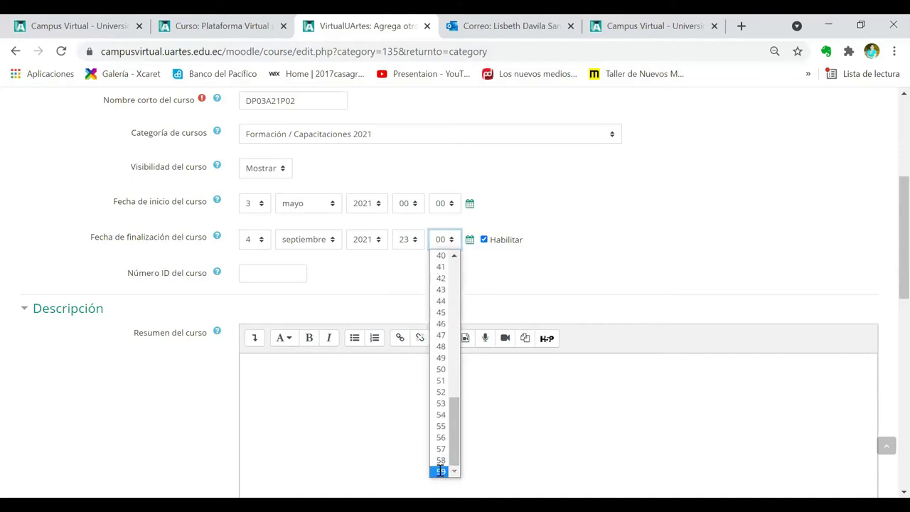
{"action": "left_click", "coordinate": [441, 470]}
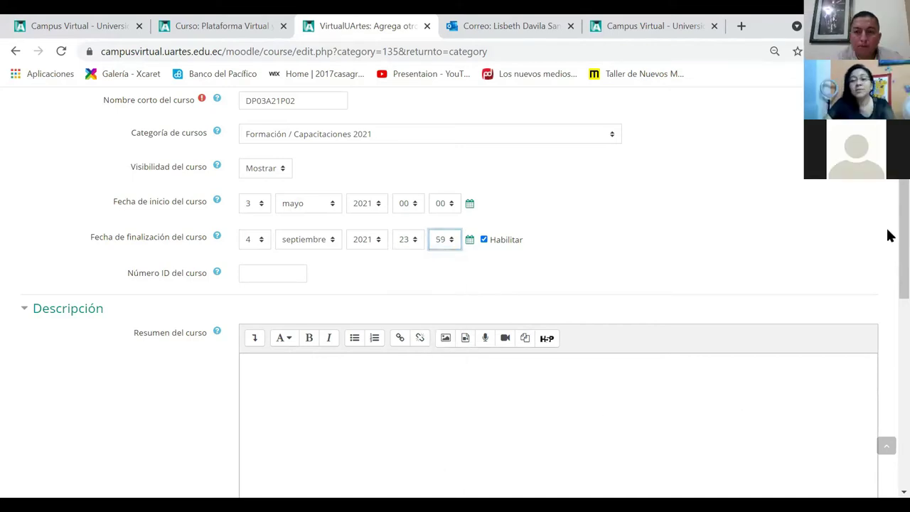
Look through the course summary and summary files fields, and expand the Formato de curso settings.
{"action": "scroll", "coordinate": [887, 244], "scroll_direction": "down", "scroll_amount": 2}
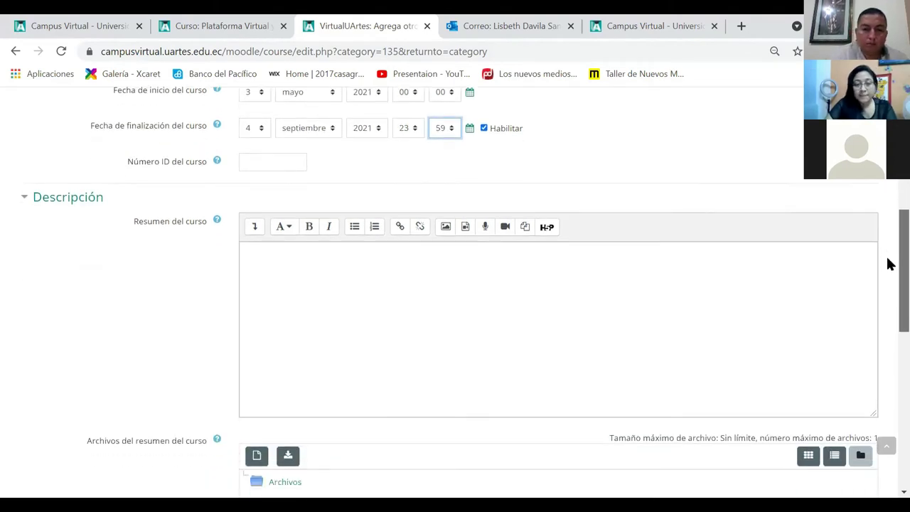
{"action": "left_click", "coordinate": [600, 271]}
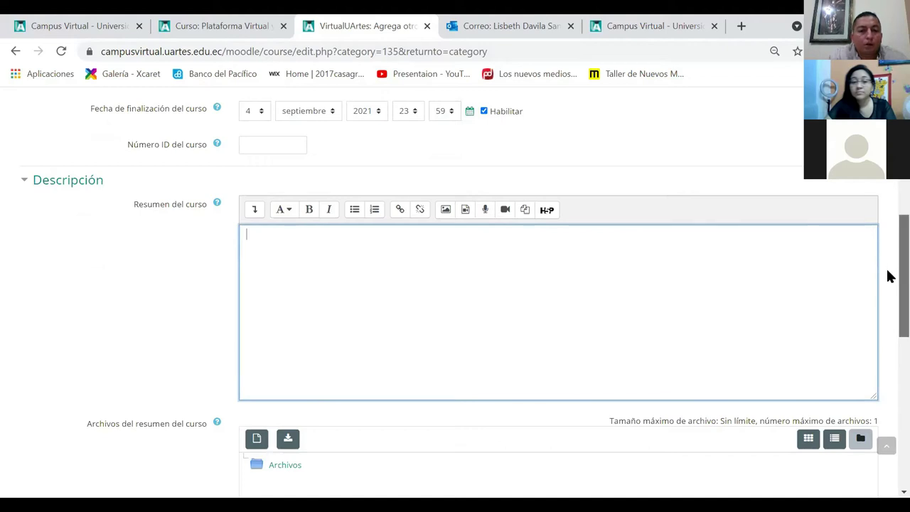
{"action": "scroll", "coordinate": [888, 276], "scroll_direction": "down", "scroll_amount": 1}
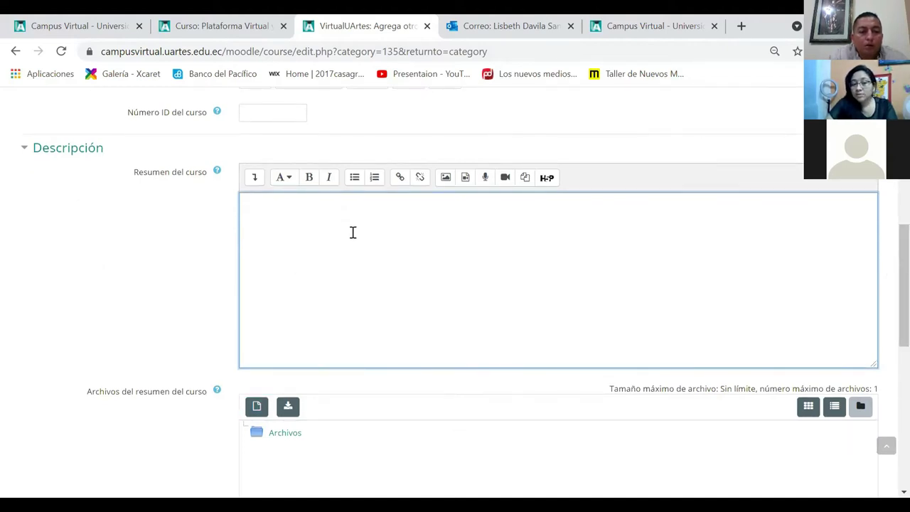
{"action": "scroll", "coordinate": [888, 270], "scroll_direction": "down", "scroll_amount": 1}
{"action": "scroll", "coordinate": [888, 283], "scroll_direction": "down", "scroll_amount": 3}
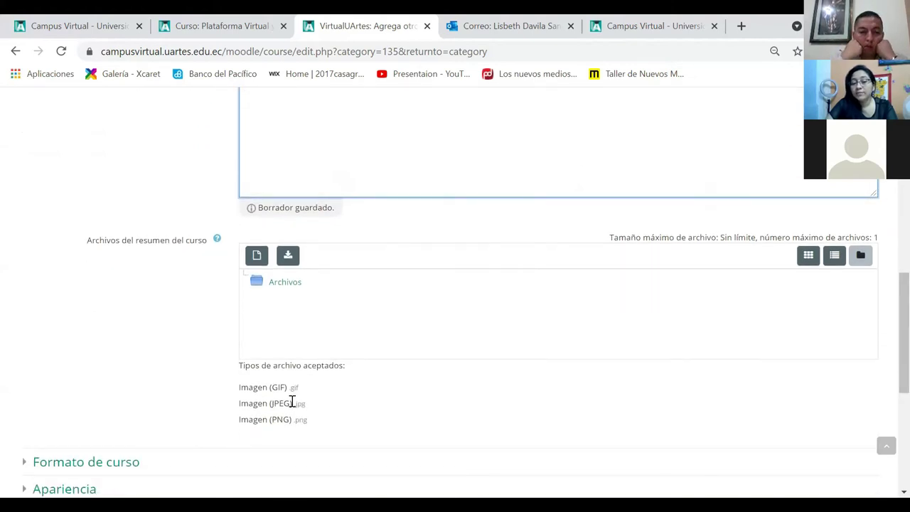
{"action": "scroll", "coordinate": [677, 355], "scroll_direction": "down", "scroll_amount": 1}
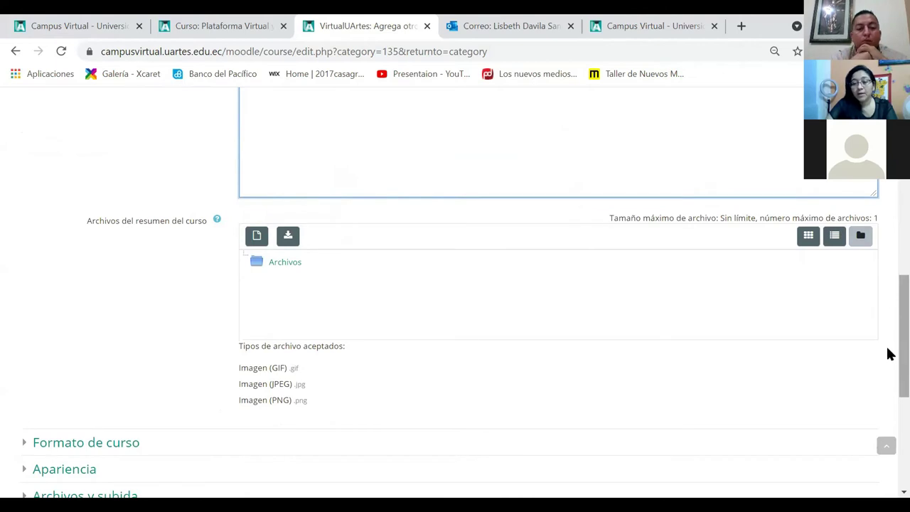
{"action": "scroll", "coordinate": [656, 276], "scroll_direction": "down", "scroll_amount": 3}
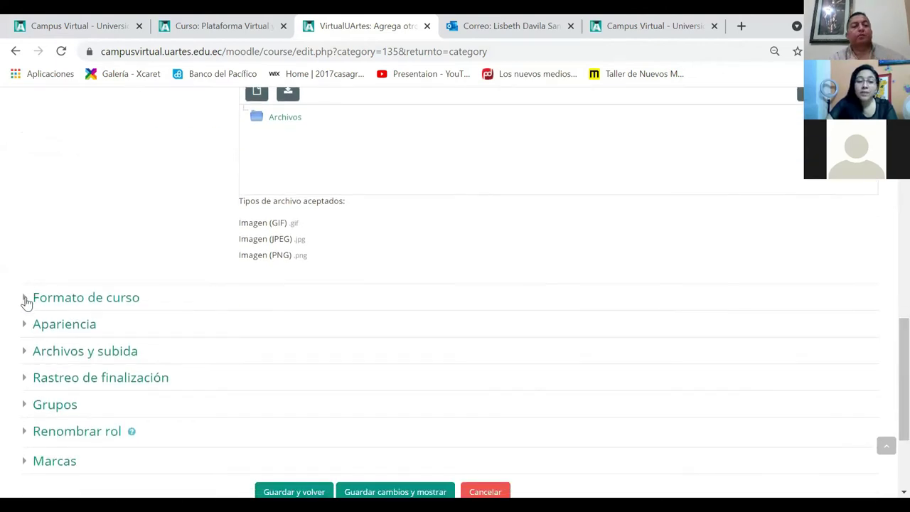
{"action": "left_click", "coordinate": [885, 303]}
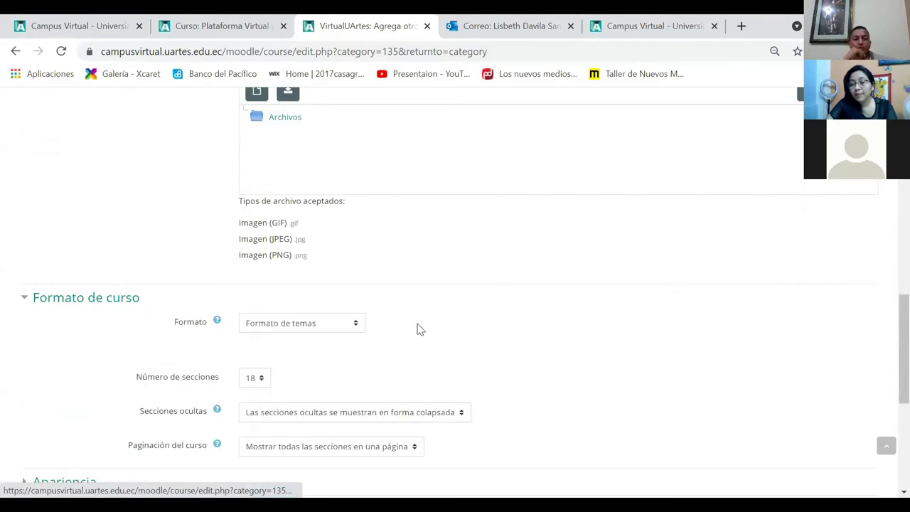
{"action": "scroll", "coordinate": [417, 328], "scroll_direction": "down", "scroll_amount": 1}
{"action": "scroll", "coordinate": [330, 278], "scroll_direction": "down", "scroll_amount": 1}
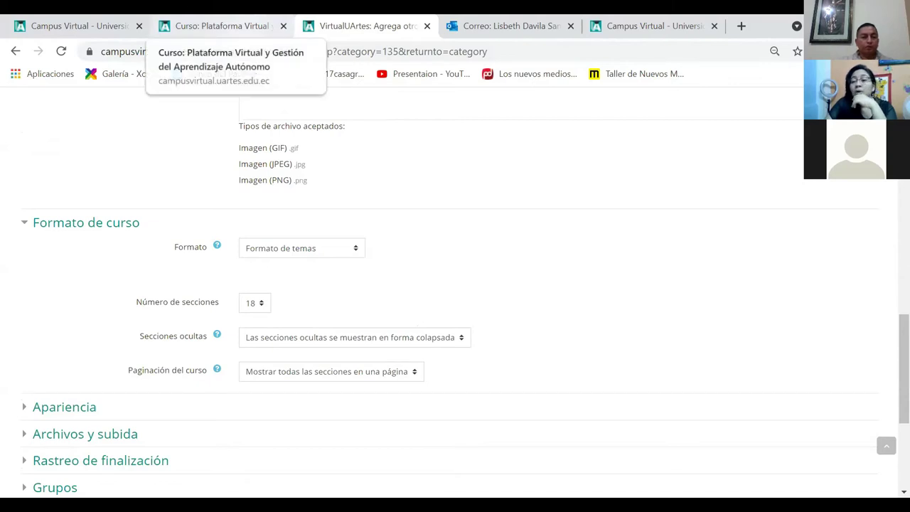
Switch to the open Plataforma Virtual y Gestión del Aprendizaje Autónomo course and examine how its sections are laid out.
{"action": "key", "text": "ctrl+shift+Tab"}
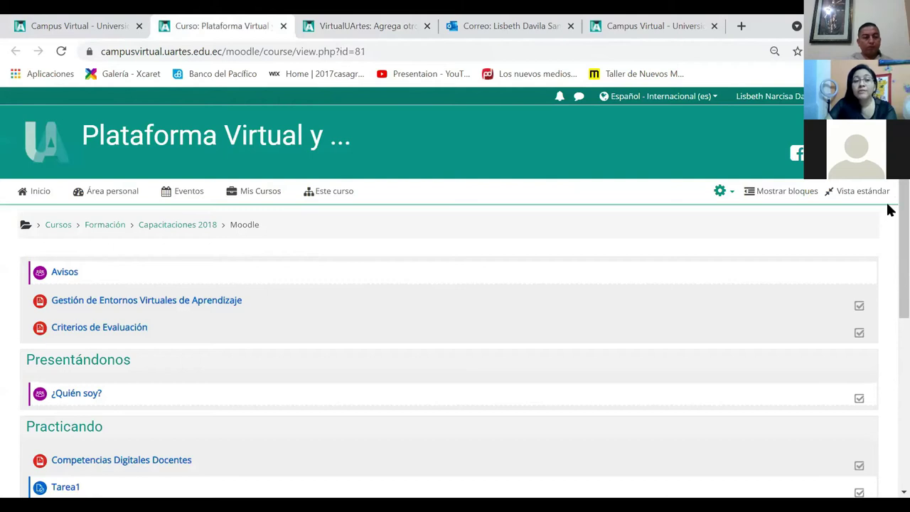
{"action": "scroll", "coordinate": [888, 209], "scroll_direction": "down", "scroll_amount": 1}
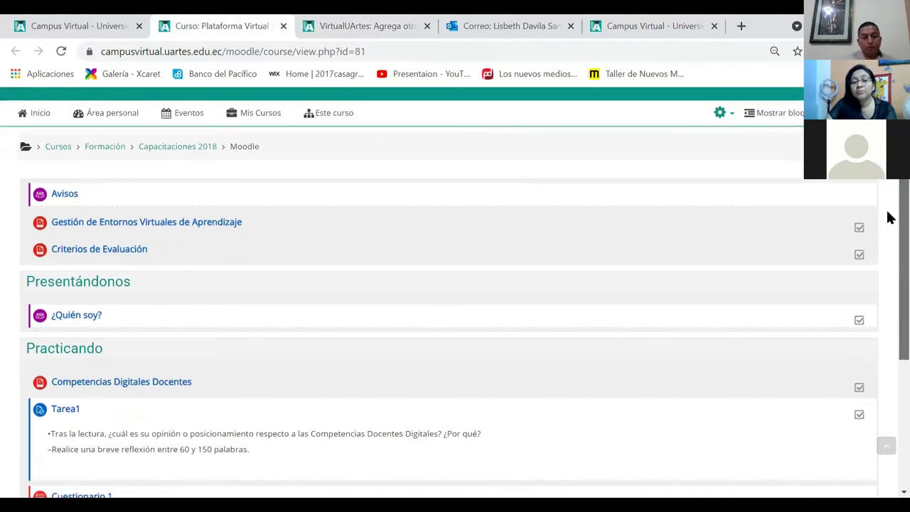
{"action": "scroll", "coordinate": [889, 241], "scroll_direction": "down", "scroll_amount": 2}
{"action": "scroll", "coordinate": [889, 186], "scroll_direction": "up", "scroll_amount": 1}
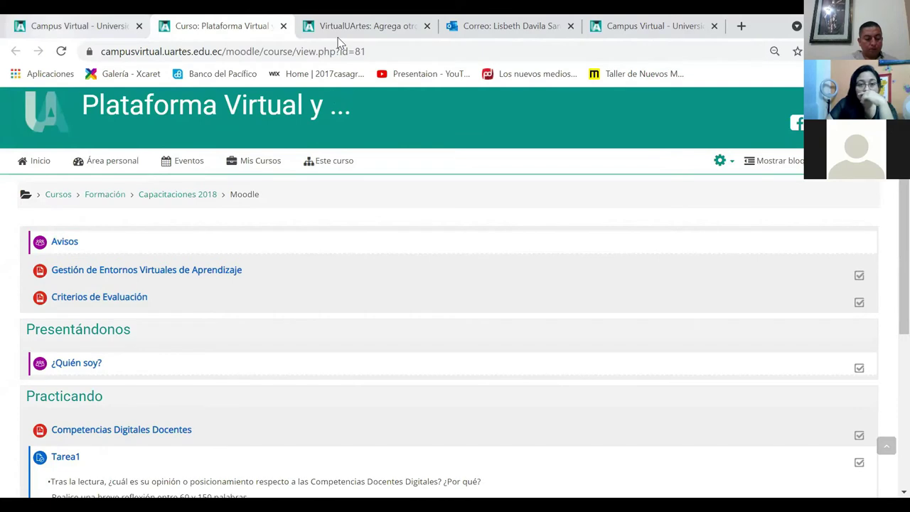
Switch to the USO DEL AULA VIRTUAL course page to view its section layout.
{"action": "left_click", "coordinate": [340, 37]}
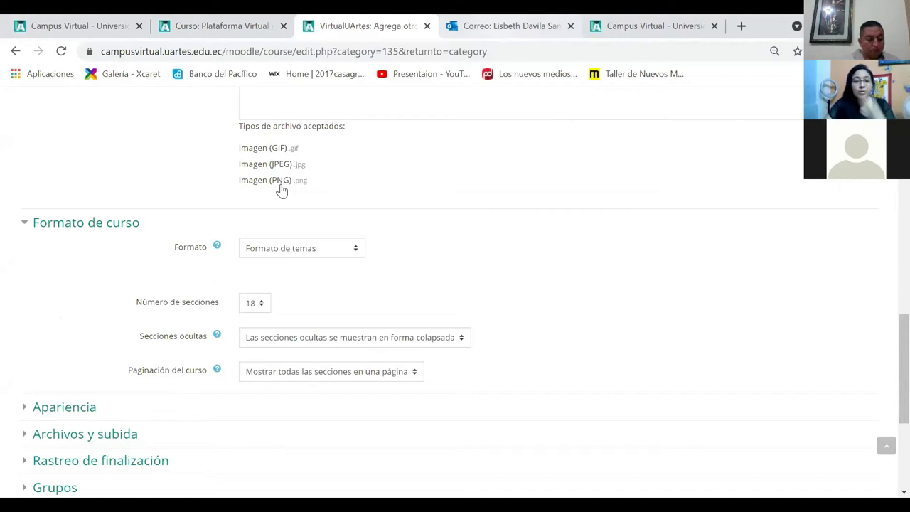
{"action": "key", "text": "ctrl+Tab"}
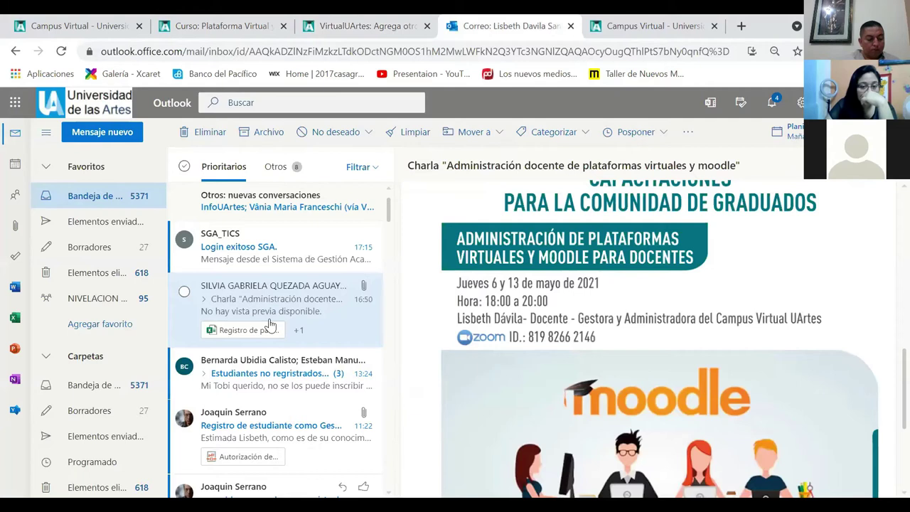
{"action": "key", "text": "ctrl+Tab"}
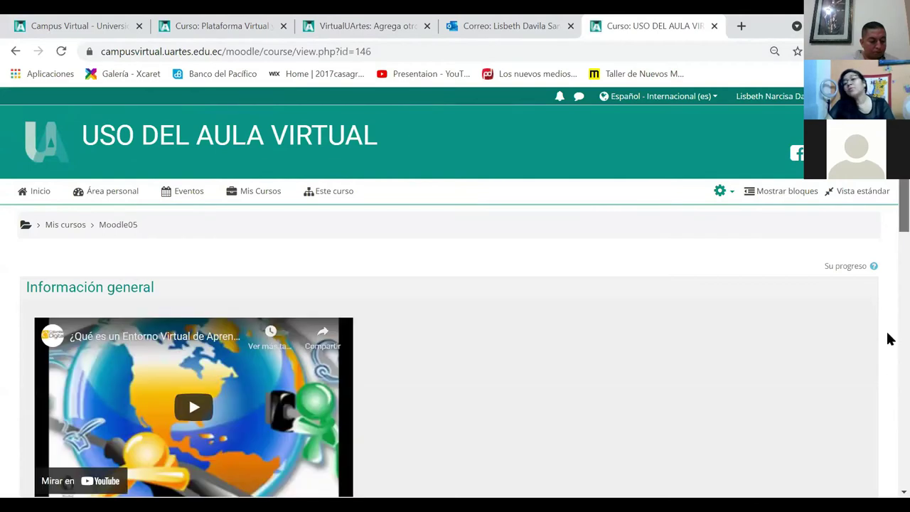
Look through the named topic sections and the weekly date sections of the USO DEL AULA VIRTUAL course.
{"action": "scroll", "coordinate": [887, 314], "scroll_direction": "down", "scroll_amount": 10}
{"action": "scroll", "coordinate": [888, 320], "scroll_direction": "up", "scroll_amount": 2}
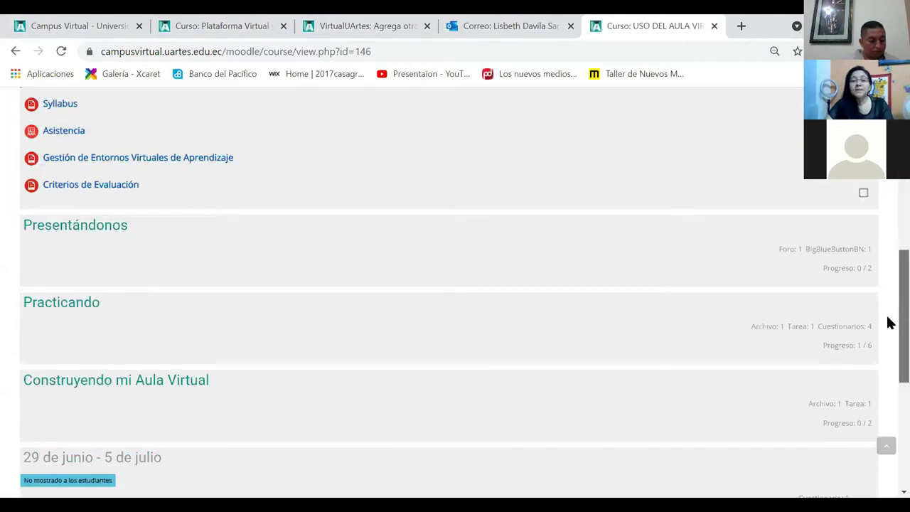
{"action": "scroll", "coordinate": [888, 362], "scroll_direction": "down", "scroll_amount": 1}
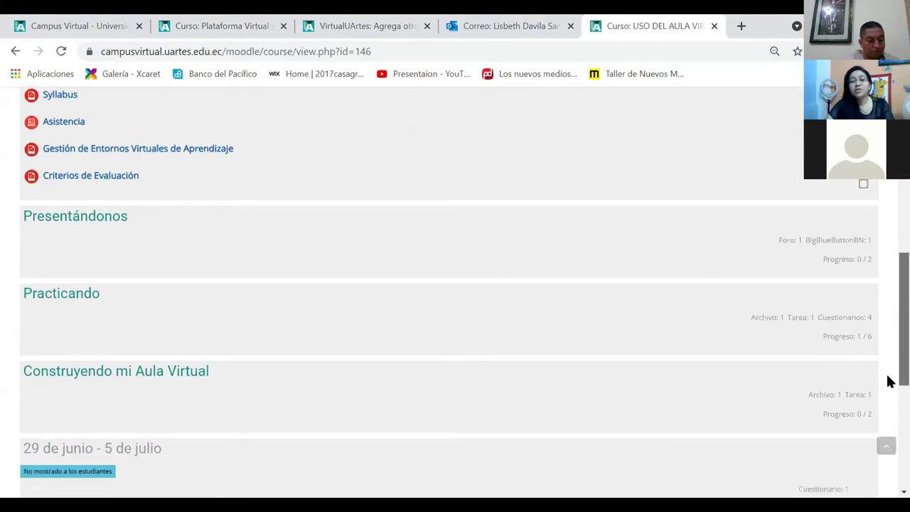
{"action": "scroll", "coordinate": [887, 391], "scroll_direction": "down", "scroll_amount": 2}
{"action": "scroll", "coordinate": [142, 306], "scroll_direction": "down", "scroll_amount": 2}
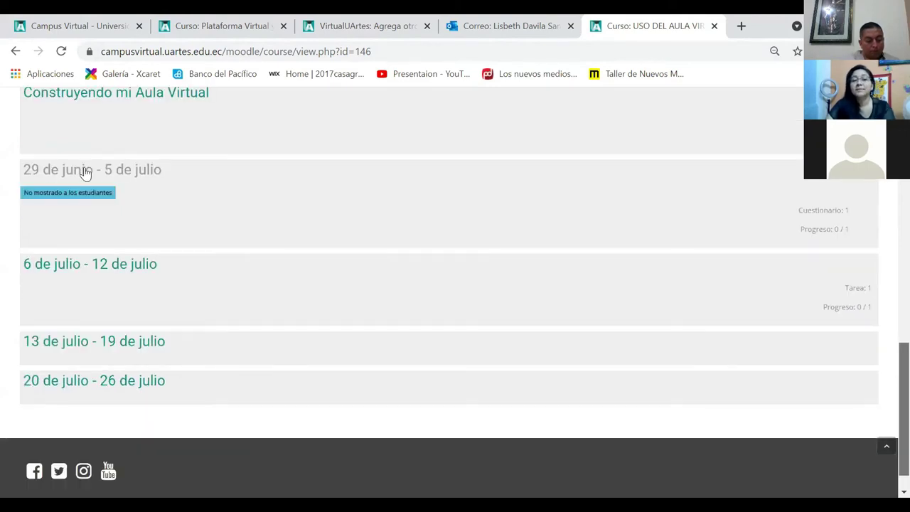
{"action": "scroll", "coordinate": [81, 172], "scroll_direction": "down", "scroll_amount": 1}
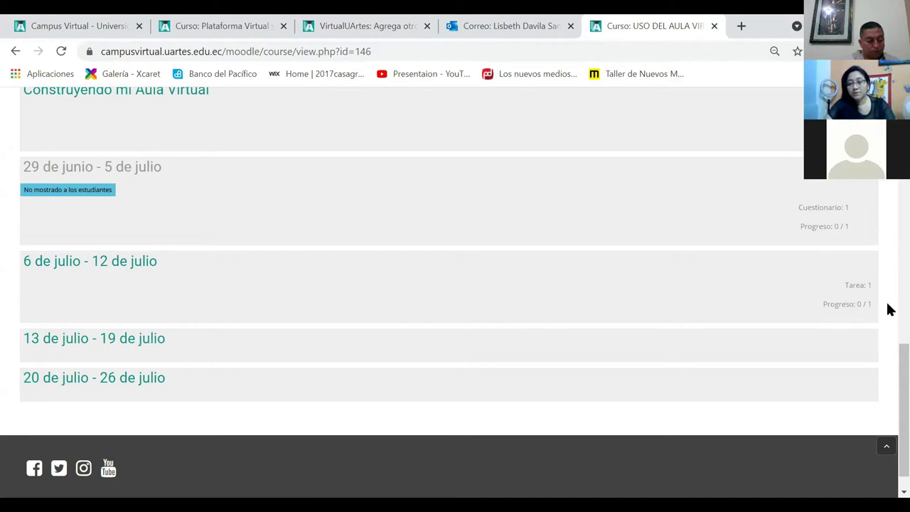
{"action": "scroll", "coordinate": [331, 161], "scroll_direction": "up", "scroll_amount": 4}
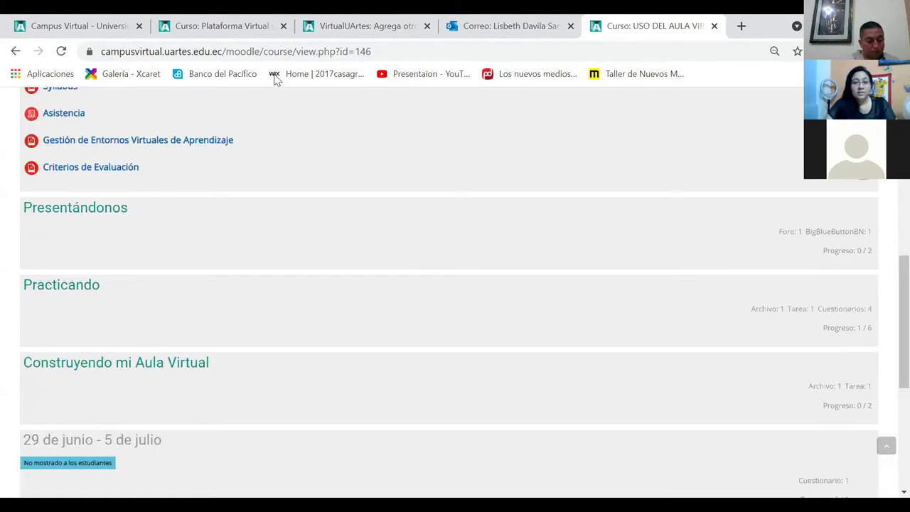
Return to the new course form, review the available course formats, and set the number of sections to 4.
{"action": "left_click", "coordinate": [364, 26]}
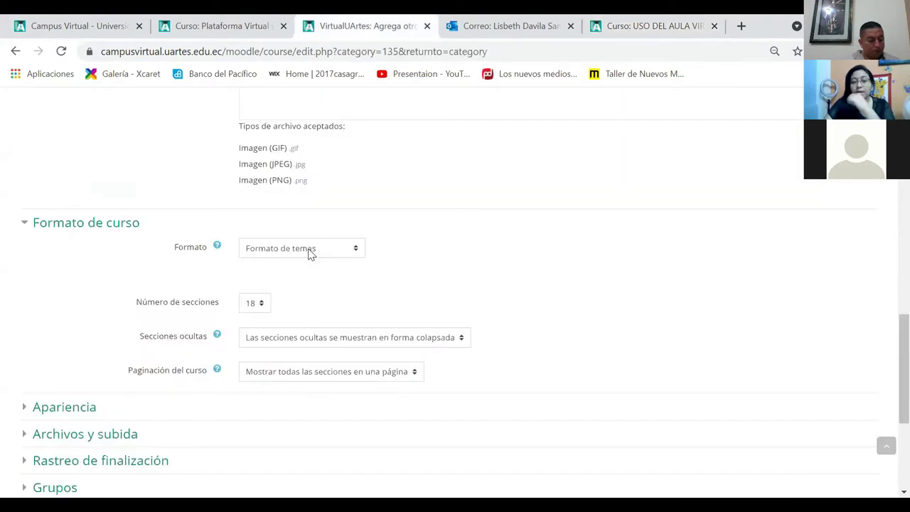
{"action": "left_click", "coordinate": [305, 252]}
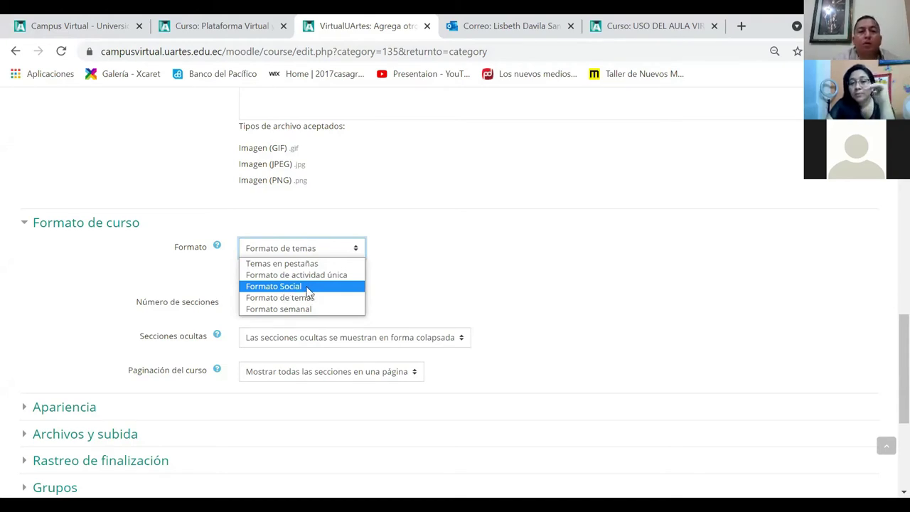
{"action": "key", "text": "Home"}
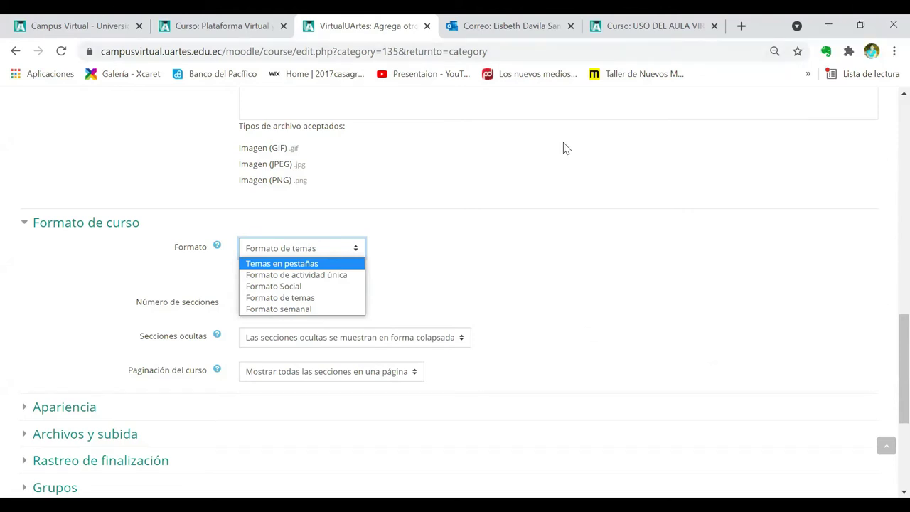
{"action": "left_click", "coordinate": [366, 286]}
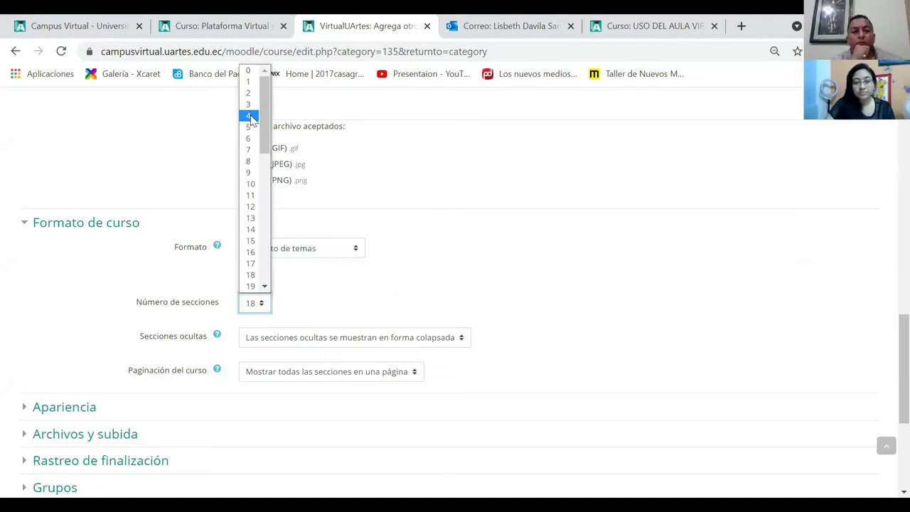
{"action": "left_click", "coordinate": [250, 116]}
In the Apariencia settings, review the forced language options and set Mostrar informes de actividad to Sí.
{"action": "scroll", "coordinate": [886, 394], "scroll_direction": "down", "scroll_amount": 3}
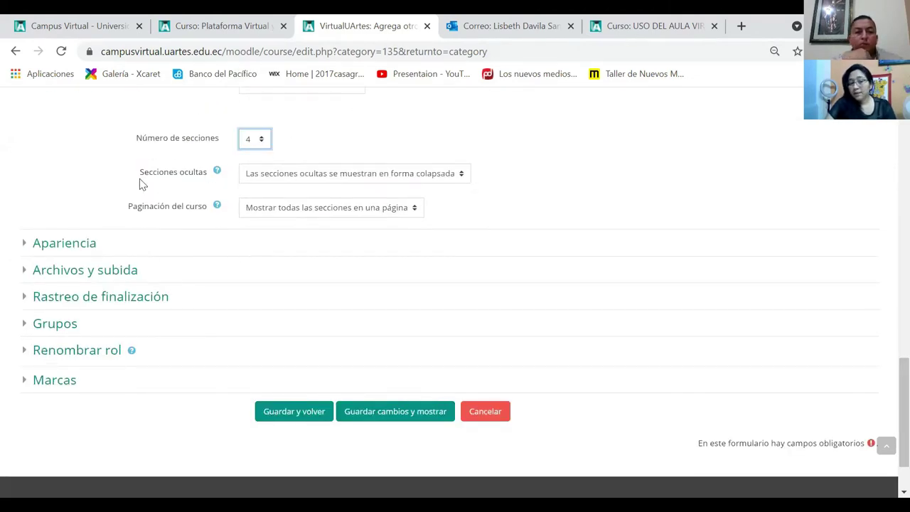
{"action": "left_click", "coordinate": [28, 243]}
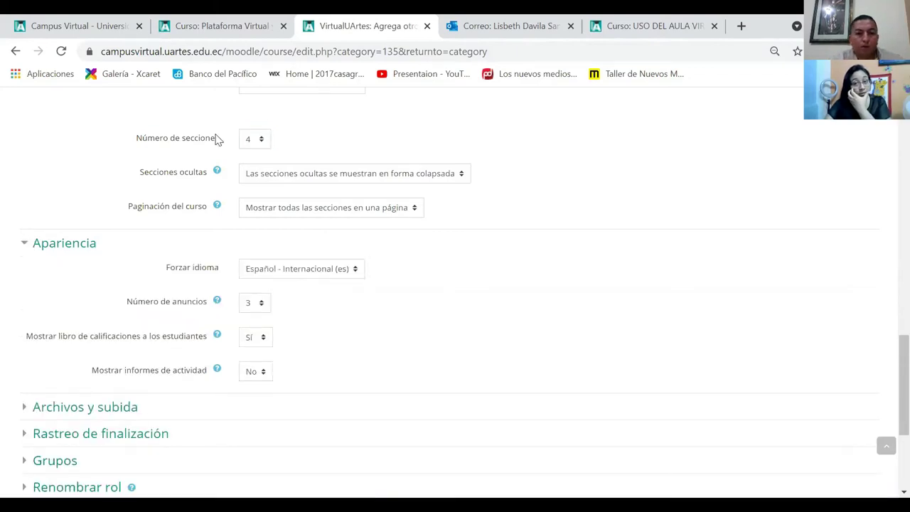
{"action": "left_click", "coordinate": [290, 278]}
{"action": "left_click", "coordinate": [271, 276]}
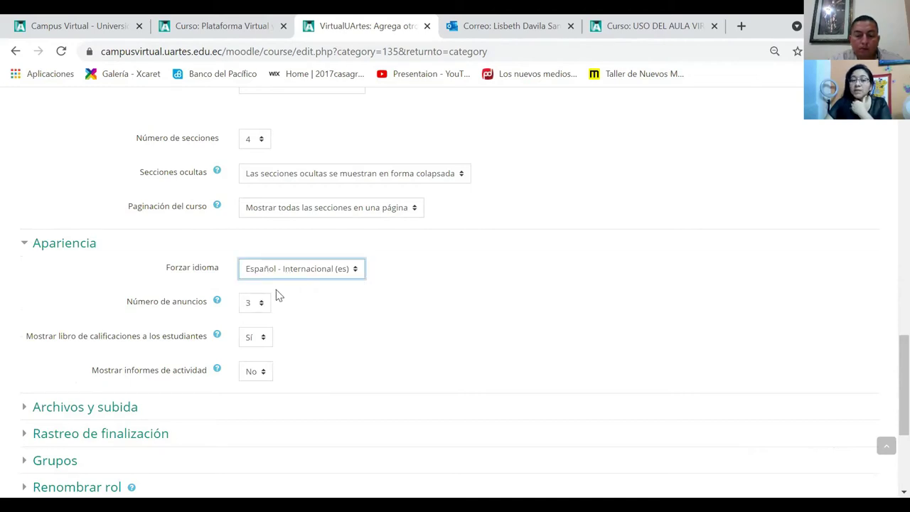
{"action": "left_click", "coordinate": [279, 269]}
{"action": "left_click", "coordinate": [226, 310]}
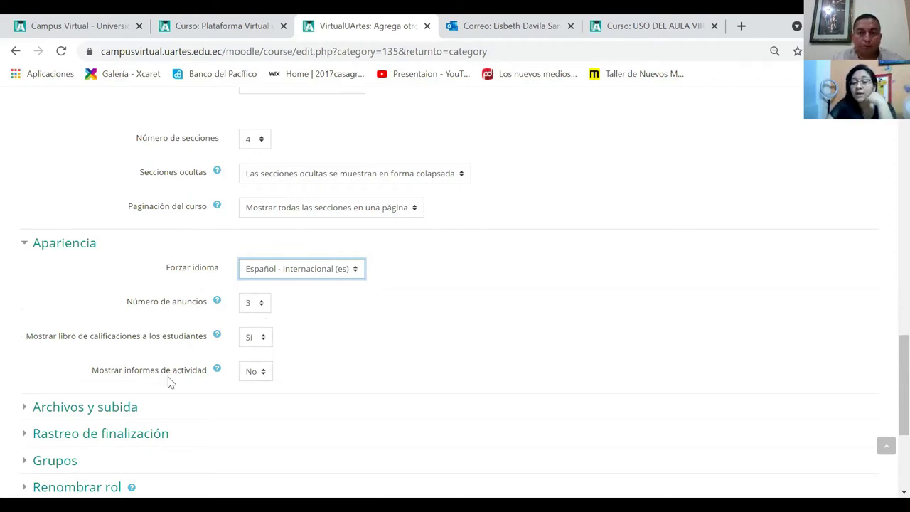
{"action": "left_click", "coordinate": [254, 371]}
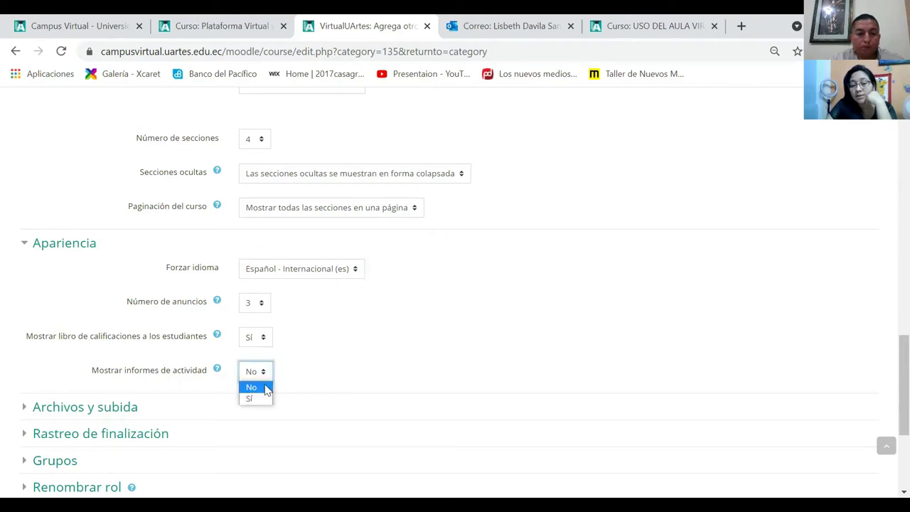
{"action": "key", "text": "Return"}
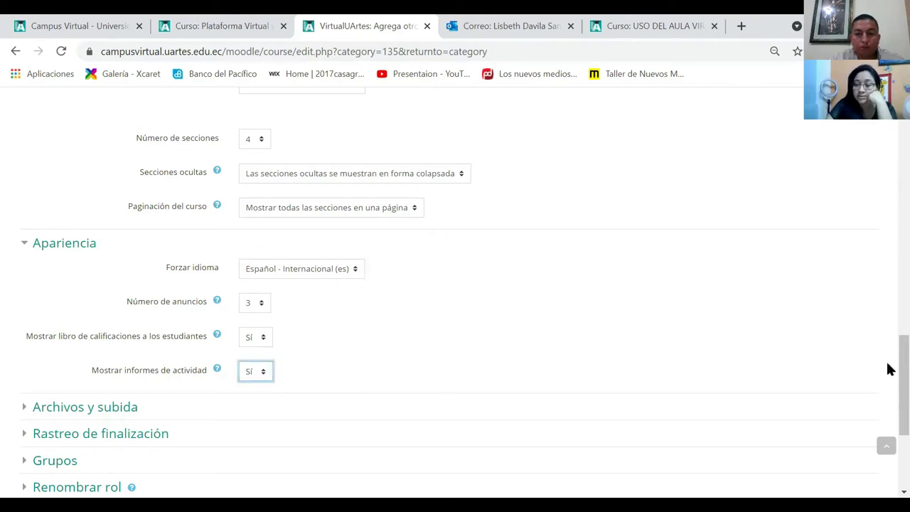
Expand the Archivos y subida settings, check the maximum upload size options, and collapse the section again.
{"action": "scroll", "coordinate": [201, 240], "scroll_direction": "down", "scroll_amount": 3}
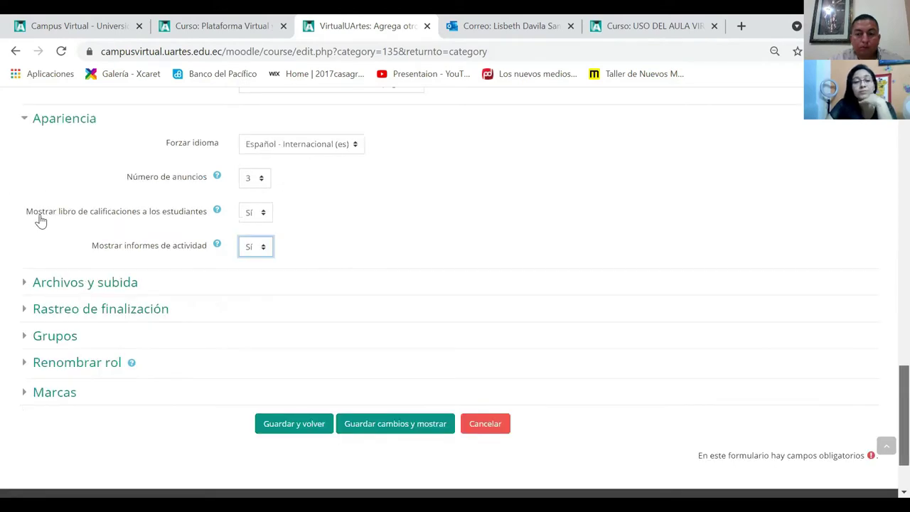
{"action": "left_click", "coordinate": [28, 216]}
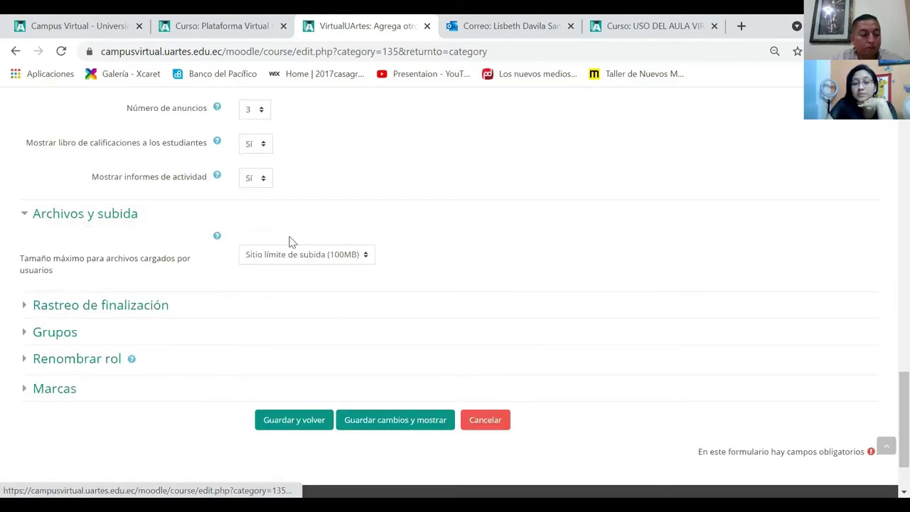
{"action": "left_click", "coordinate": [345, 256]}
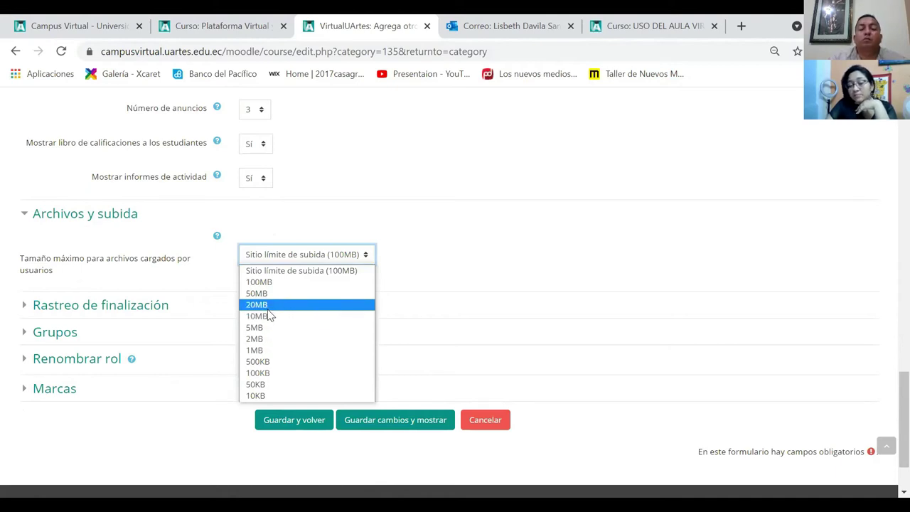
{"action": "left_click", "coordinate": [447, 248]}
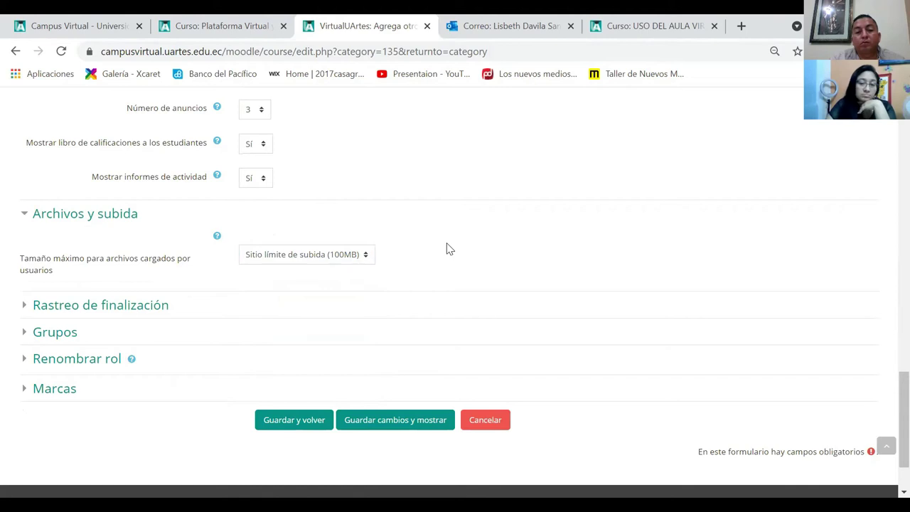
{"action": "left_click", "coordinate": [28, 216]}
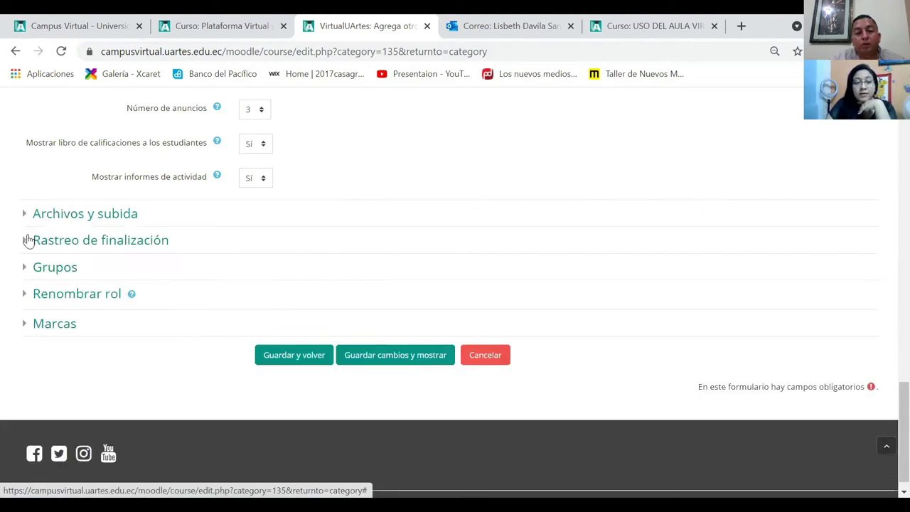
View the Rastreo de finalización and Grupos settings in turn, collapsing each section after checking it.
{"action": "left_click", "coordinate": [29, 242]}
{"action": "left_click", "coordinate": [28, 241]}
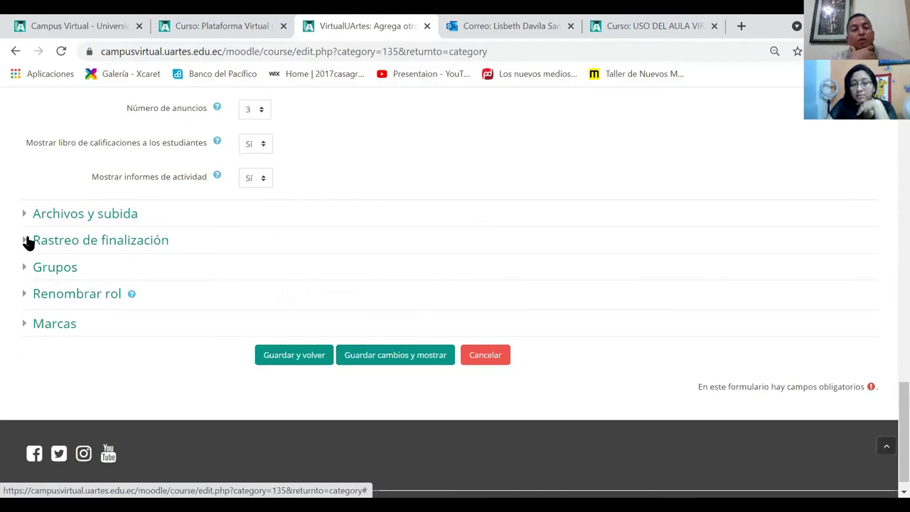
{"action": "left_click", "coordinate": [29, 241]}
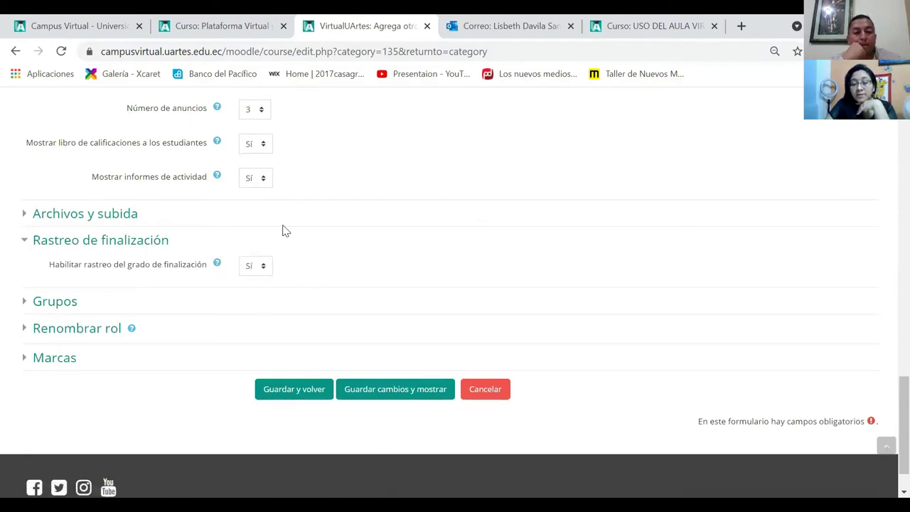
{"action": "left_click", "coordinate": [25, 245]}
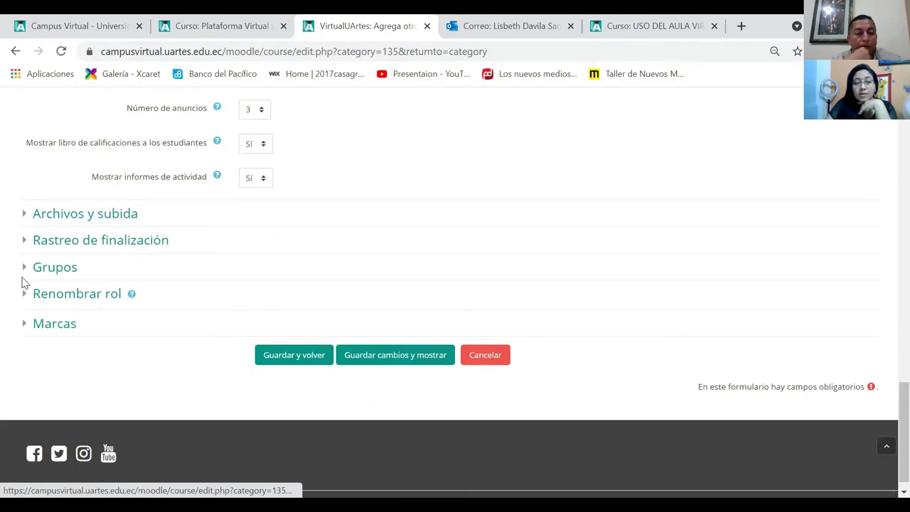
{"action": "left_click", "coordinate": [25, 272]}
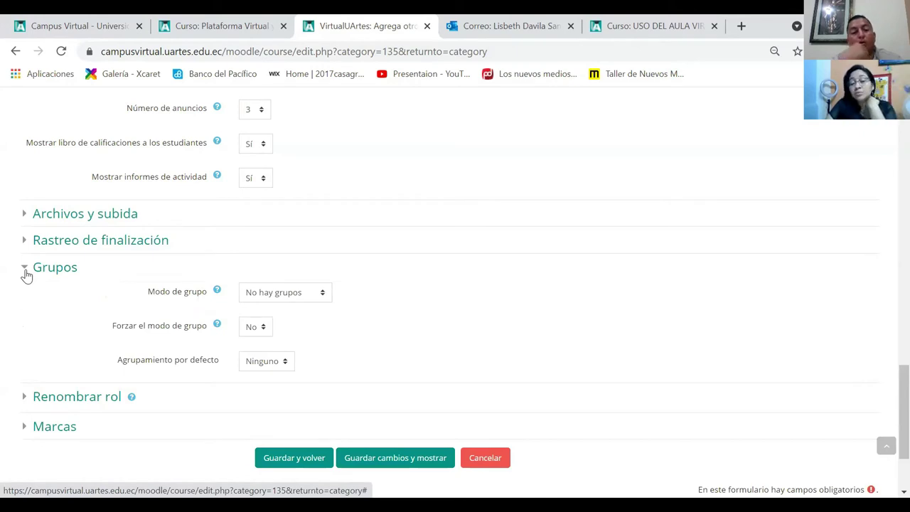
{"action": "left_click", "coordinate": [25, 273]}
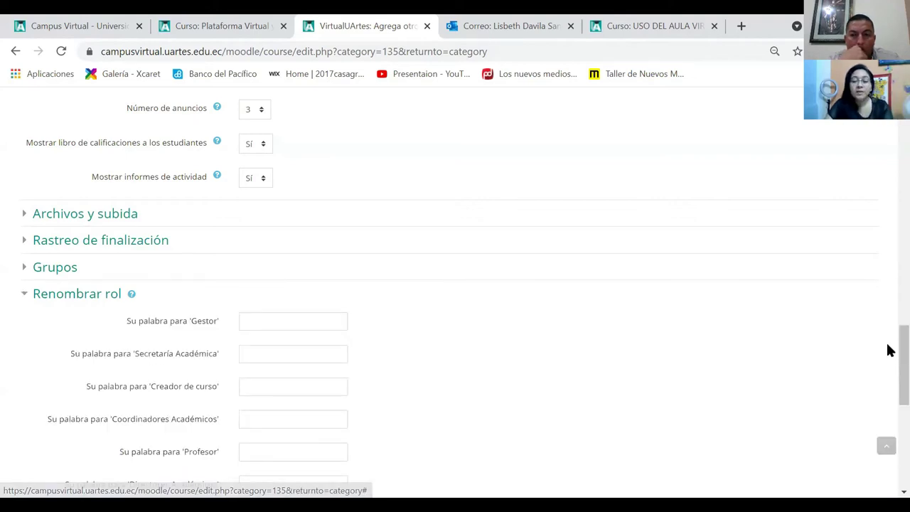
Look through the role name fields under Renombrar rol and collapse the section.
{"action": "scroll", "coordinate": [888, 366], "scroll_direction": "down", "scroll_amount": 2}
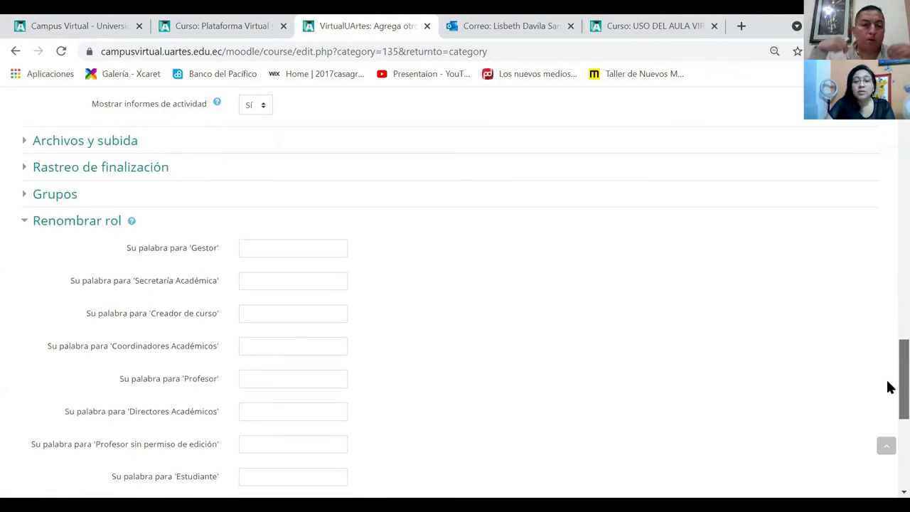
{"action": "scroll", "coordinate": [889, 395], "scroll_direction": "down", "scroll_amount": 1}
{"action": "scroll", "coordinate": [888, 398], "scroll_direction": "down", "scroll_amount": 1}
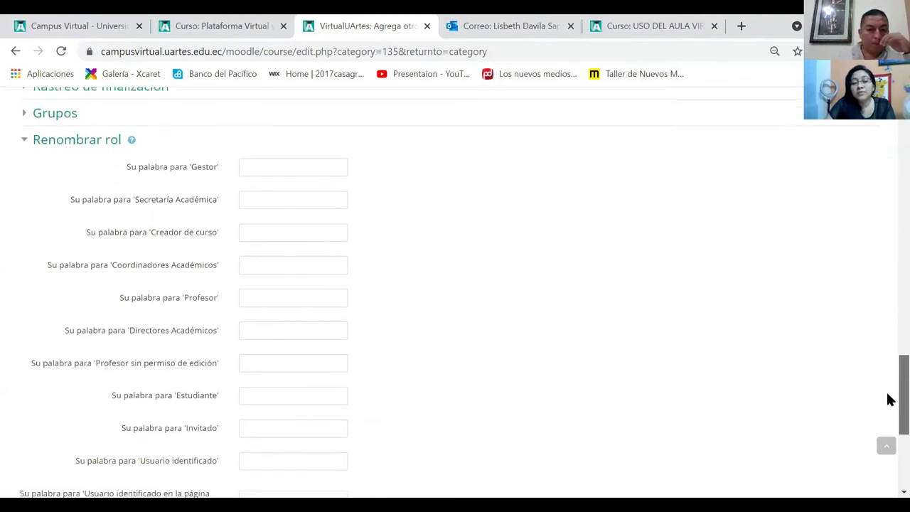
{"action": "scroll", "coordinate": [888, 399], "scroll_direction": "down", "scroll_amount": 1}
{"action": "scroll", "coordinate": [888, 399], "scroll_direction": "down", "scroll_amount": 3}
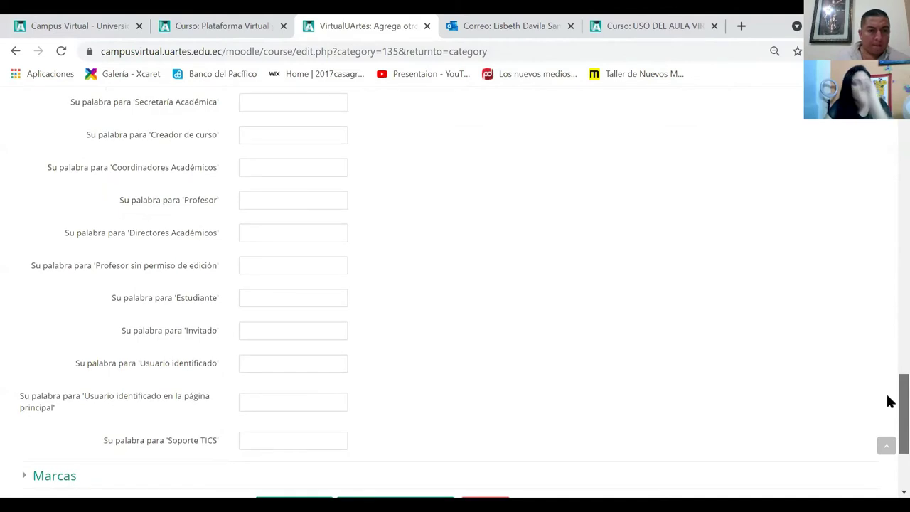
{"action": "scroll", "coordinate": [888, 400], "scroll_direction": "up", "scroll_amount": 2}
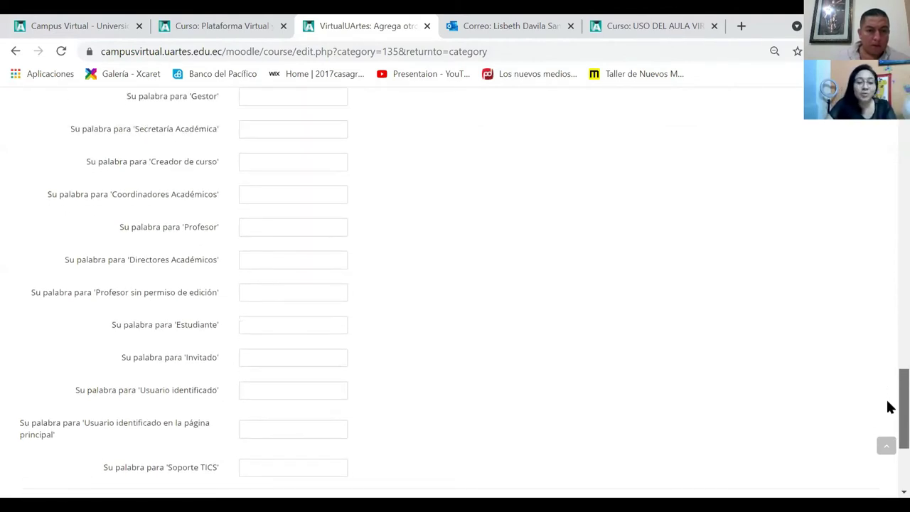
{"action": "scroll", "coordinate": [888, 396], "scroll_direction": "down", "scroll_amount": 1}
{"action": "scroll", "coordinate": [888, 396], "scroll_direction": "down", "scroll_amount": 1}
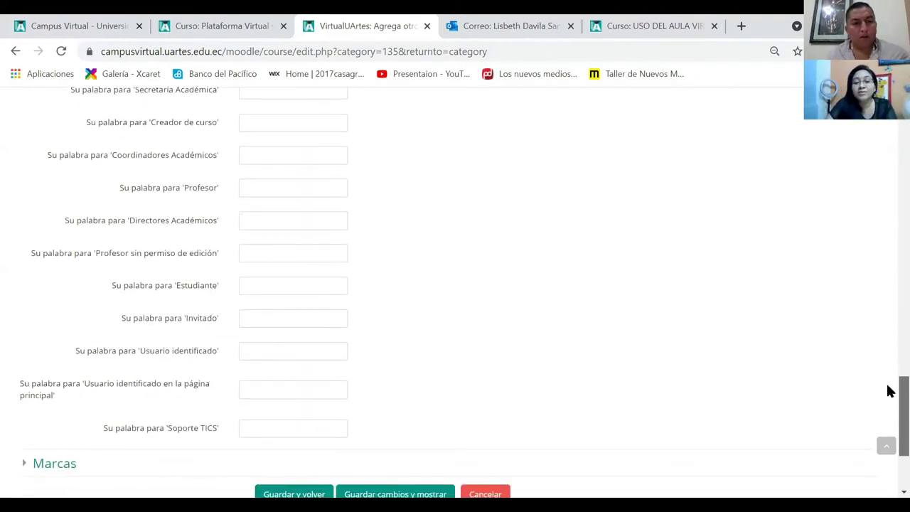
{"action": "scroll", "coordinate": [888, 384], "scroll_direction": "up", "scroll_amount": 3}
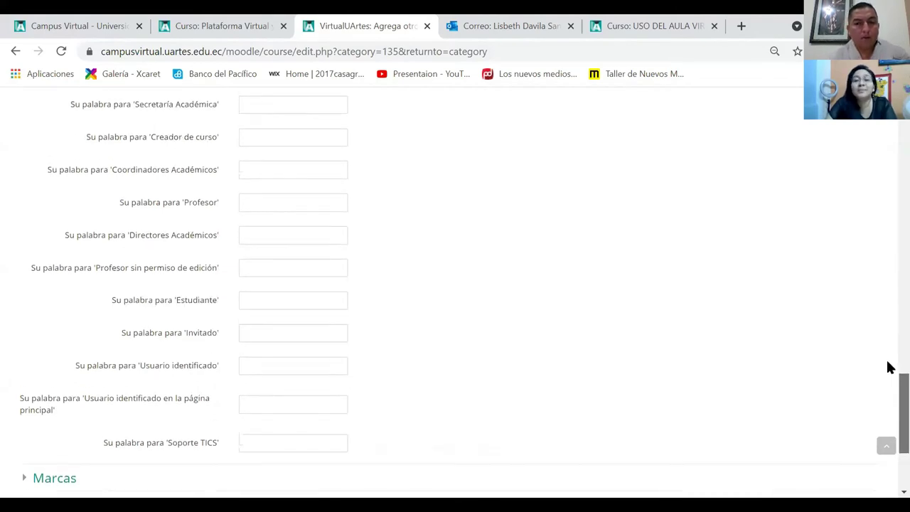
{"action": "scroll", "coordinate": [888, 348], "scroll_direction": "down", "scroll_amount": 1}
{"action": "scroll", "coordinate": [297, 385], "scroll_direction": "up", "scroll_amount": 3}
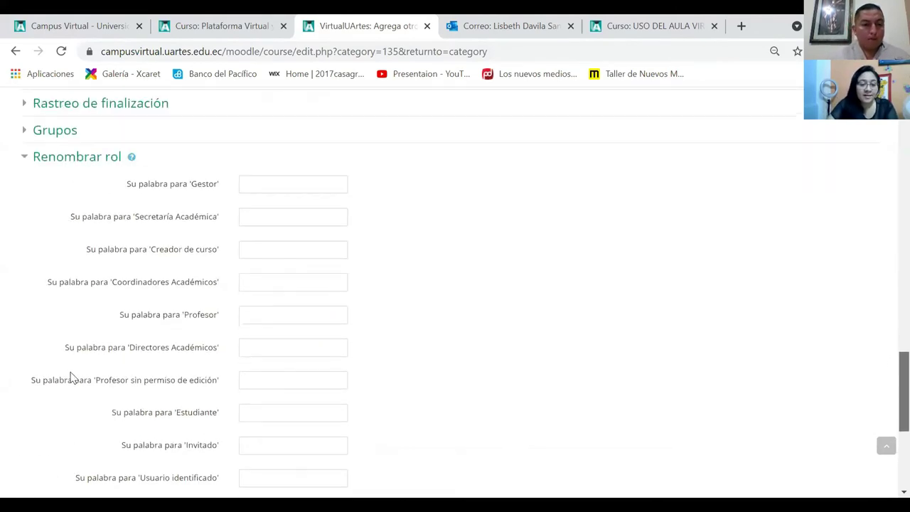
{"action": "scroll", "coordinate": [885, 380], "scroll_direction": "up", "scroll_amount": 1}
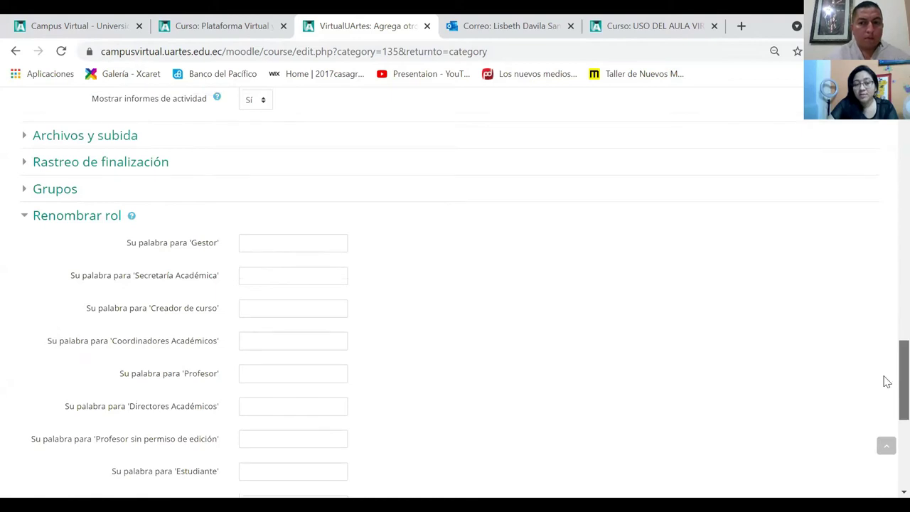
{"action": "scroll", "coordinate": [355, 399], "scroll_direction": "up", "scroll_amount": 1}
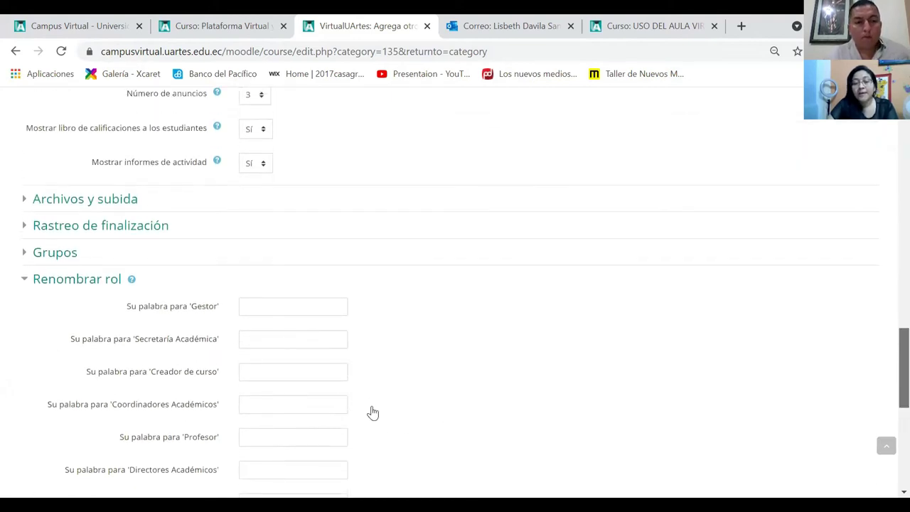
{"action": "scroll", "coordinate": [372, 412], "scroll_direction": "up", "scroll_amount": 2}
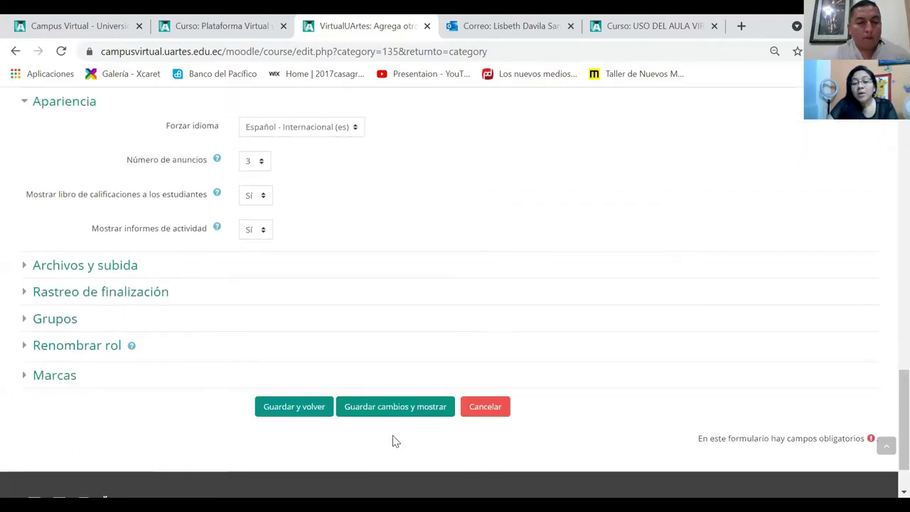
Save the new course, continue to its participants page and show the side blocks there.
{"action": "left_click", "coordinate": [399, 412]}
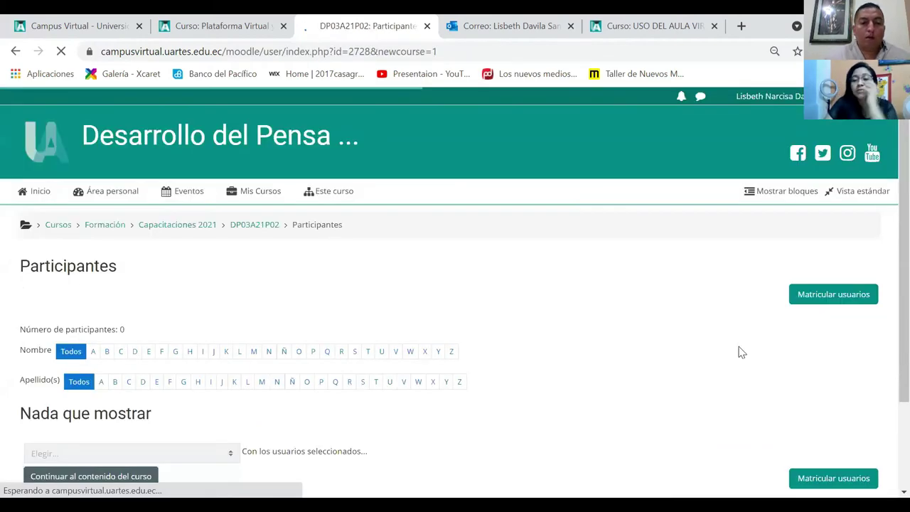
{"action": "left_click", "coordinate": [779, 201]}
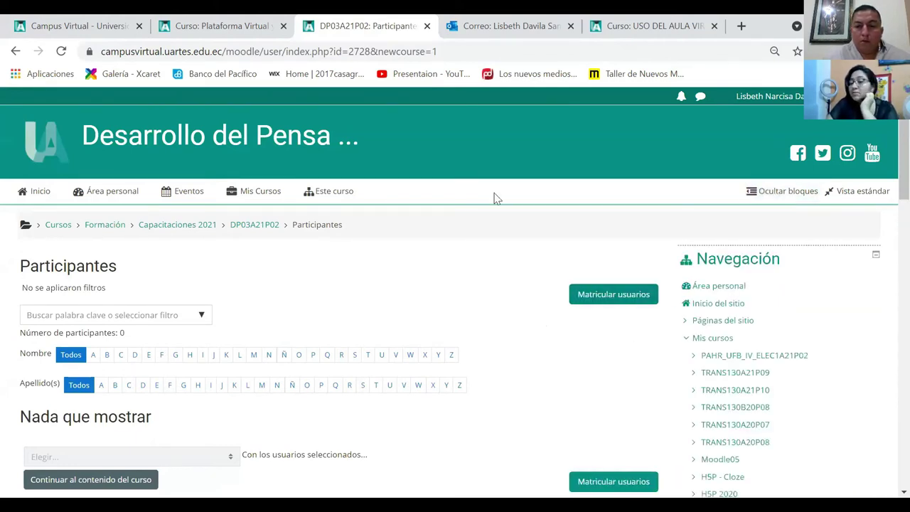
Enrol the teacher's own account in the course with the role Profesor, searching for it by username.
{"action": "left_click", "coordinate": [620, 301]}
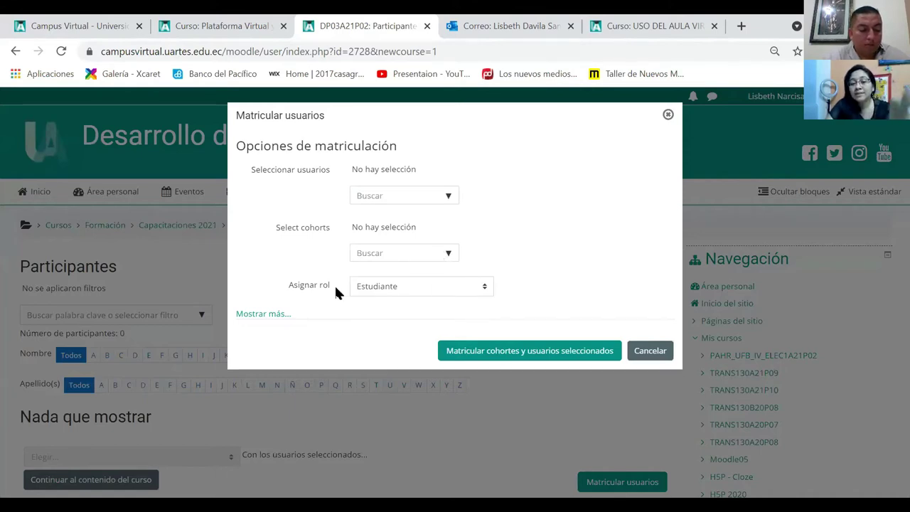
{"action": "left_click", "coordinate": [467, 293]}
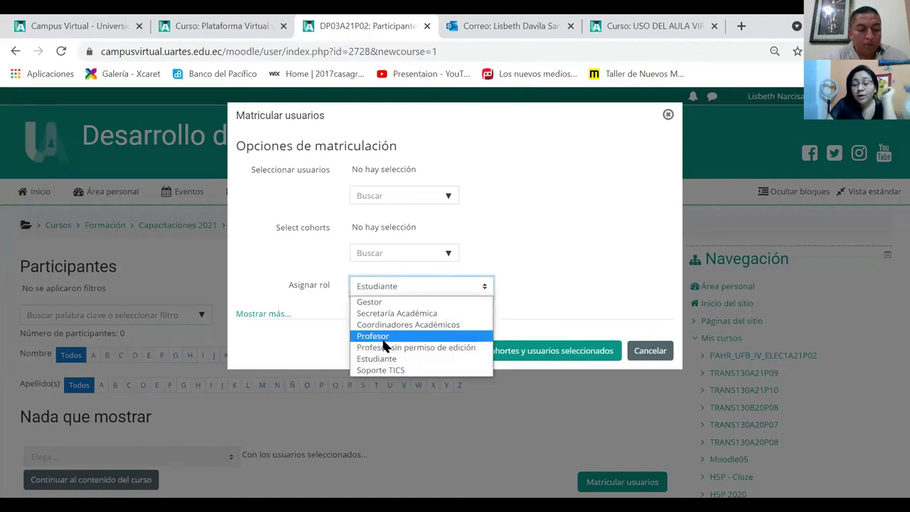
{"action": "left_click", "coordinate": [379, 338]}
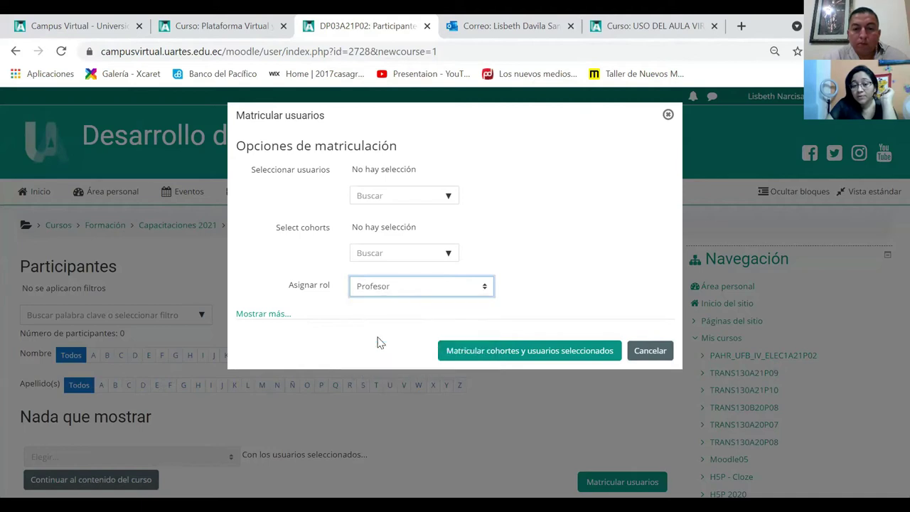
{"action": "left_click", "coordinate": [365, 195]}
{"action": "type", "text": "lisbeth"}
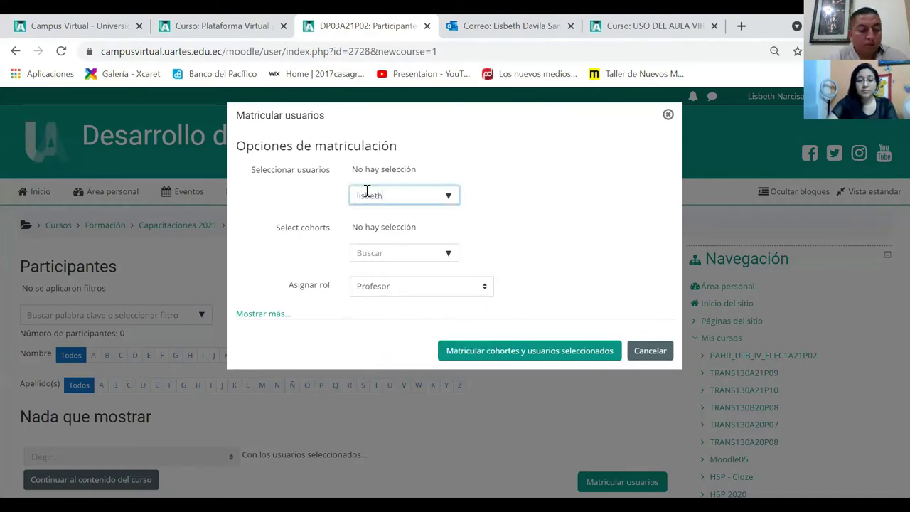
{"action": "type", "text": ".da"}
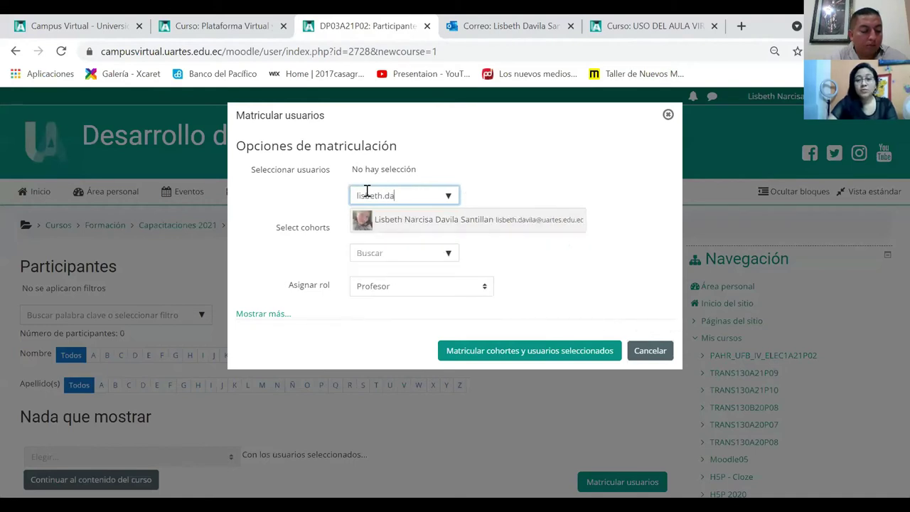
{"action": "left_click", "coordinate": [426, 221]}
{"action": "left_click", "coordinate": [259, 268]}
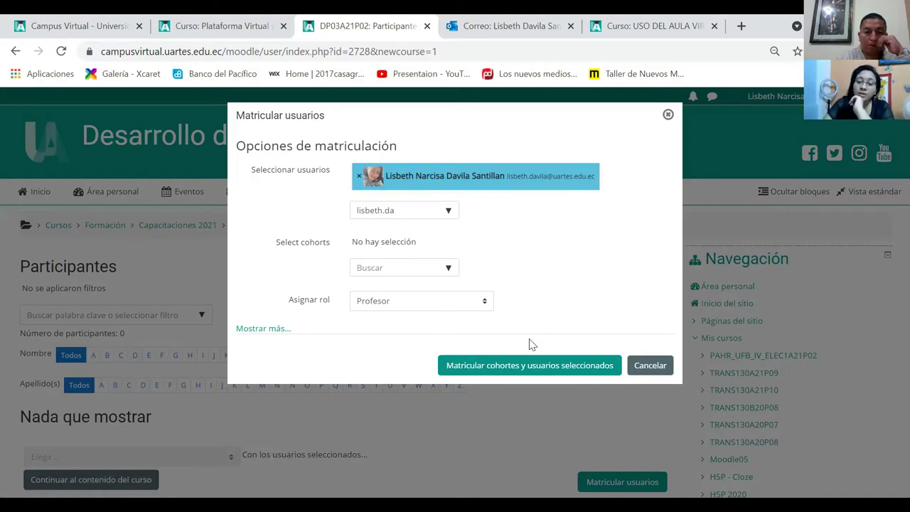
{"action": "left_click", "coordinate": [534, 370]}
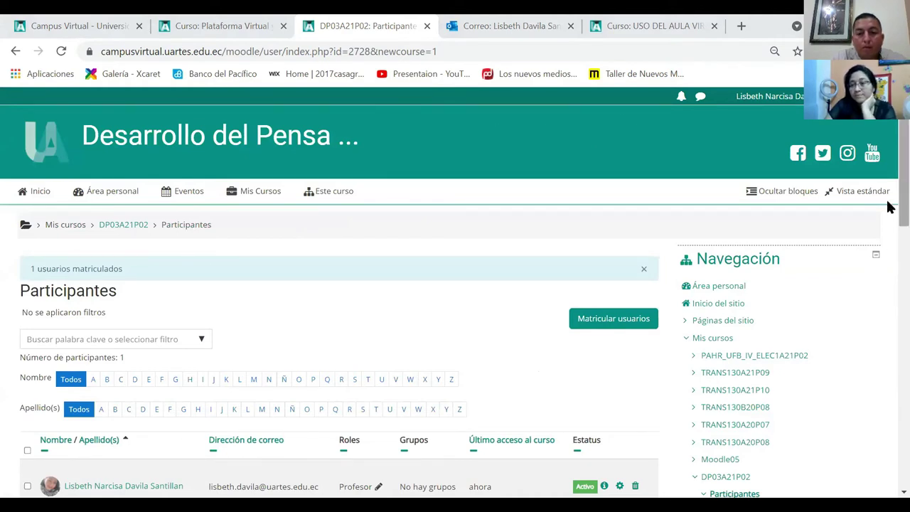
Review the Participantes list, checking the enrolled user's role, groups, last access and status.
{"action": "scroll", "coordinate": [887, 186], "scroll_direction": "down", "scroll_amount": 2}
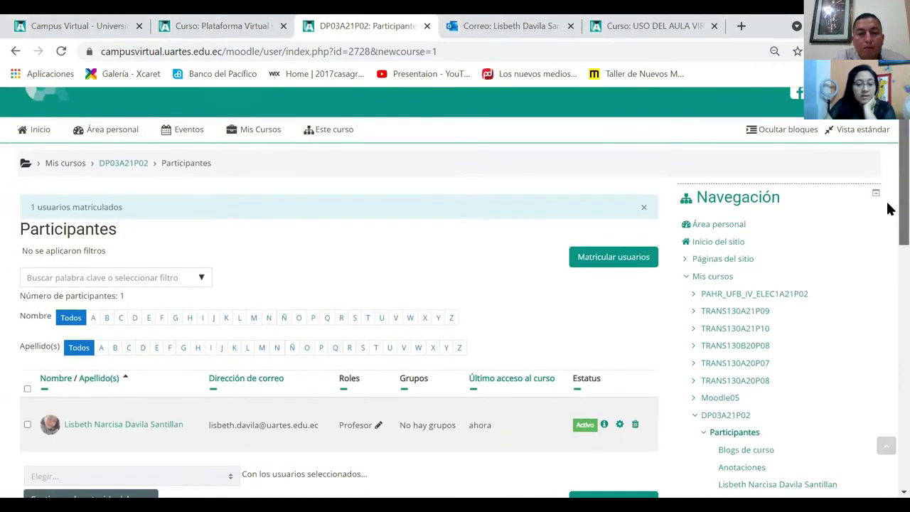
{"action": "scroll", "coordinate": [887, 203], "scroll_direction": "up", "scroll_amount": 2}
{"action": "scroll", "coordinate": [887, 204], "scroll_direction": "down", "scroll_amount": 2}
{"action": "scroll", "coordinate": [886, 206], "scroll_direction": "down", "scroll_amount": 1}
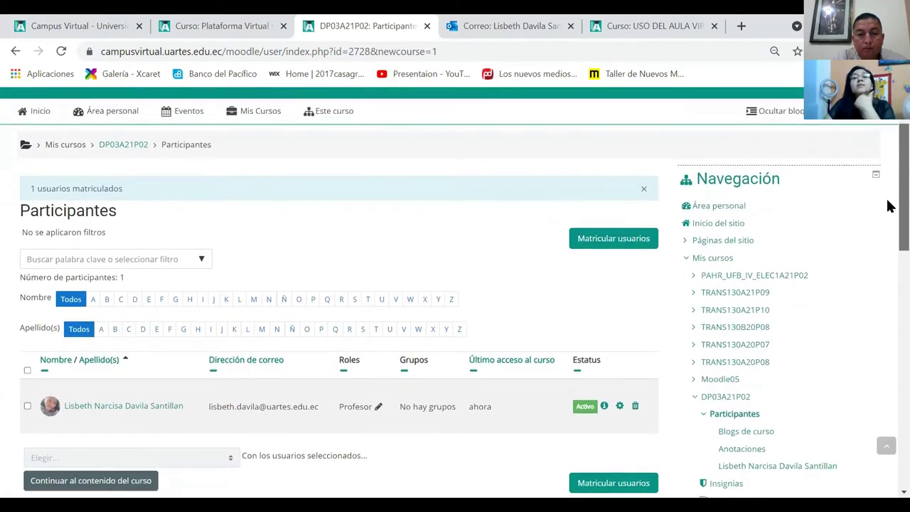
{"action": "scroll", "coordinate": [887, 210], "scroll_direction": "down", "scroll_amount": 1}
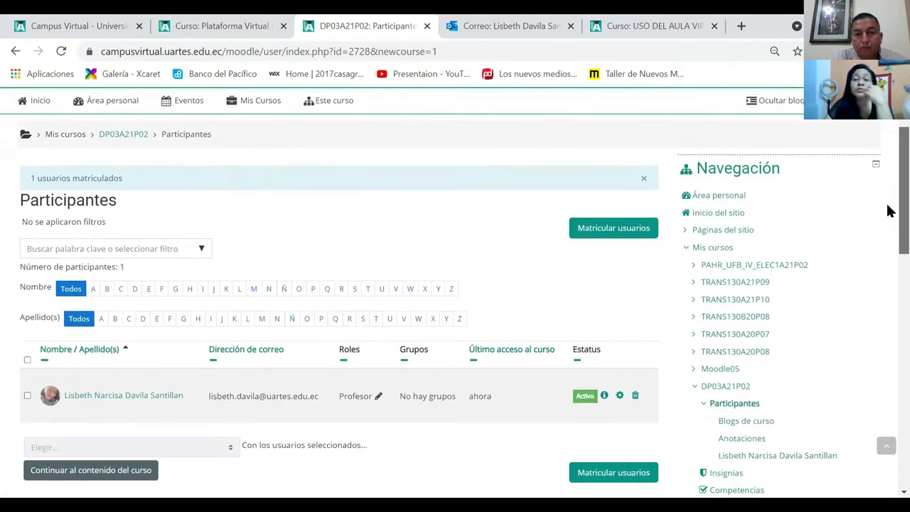
{"action": "scroll", "coordinate": [888, 214], "scroll_direction": "down", "scroll_amount": 1}
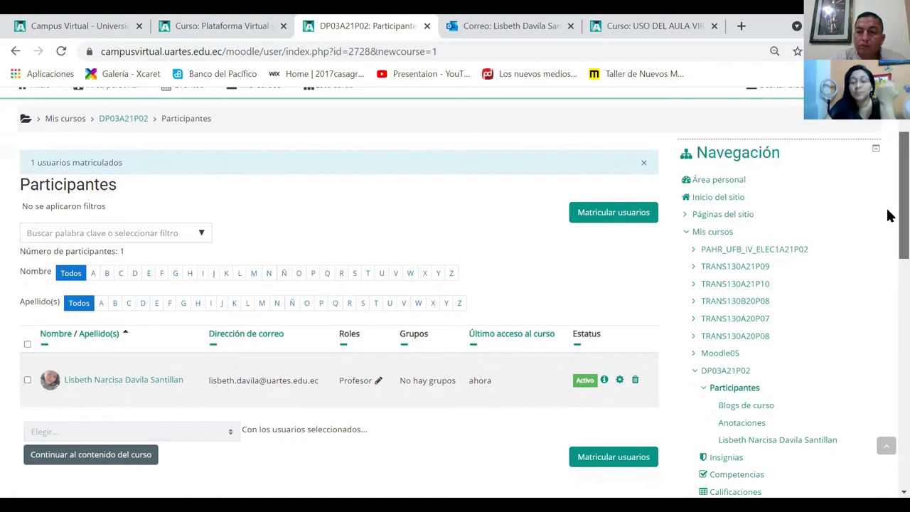
{"action": "scroll", "coordinate": [887, 214], "scroll_direction": "up", "scroll_amount": 1}
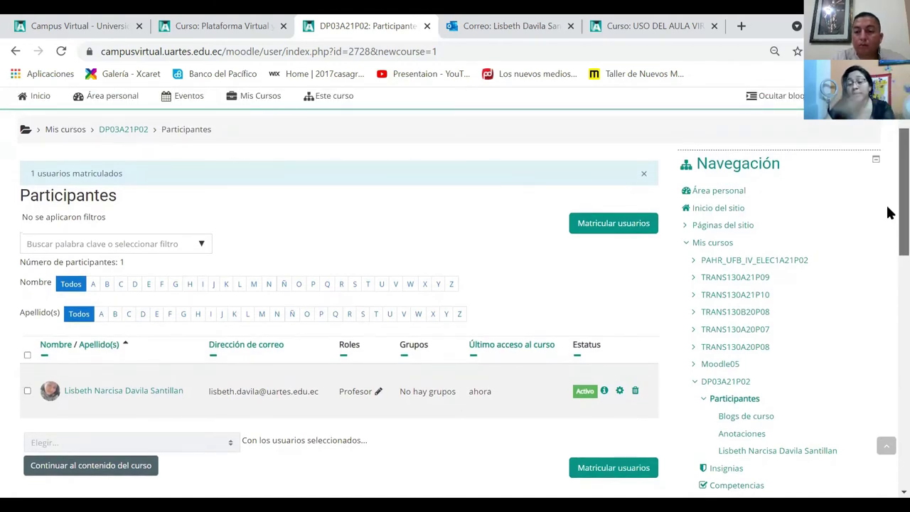
{"action": "scroll", "coordinate": [887, 213], "scroll_direction": "down", "scroll_amount": 1}
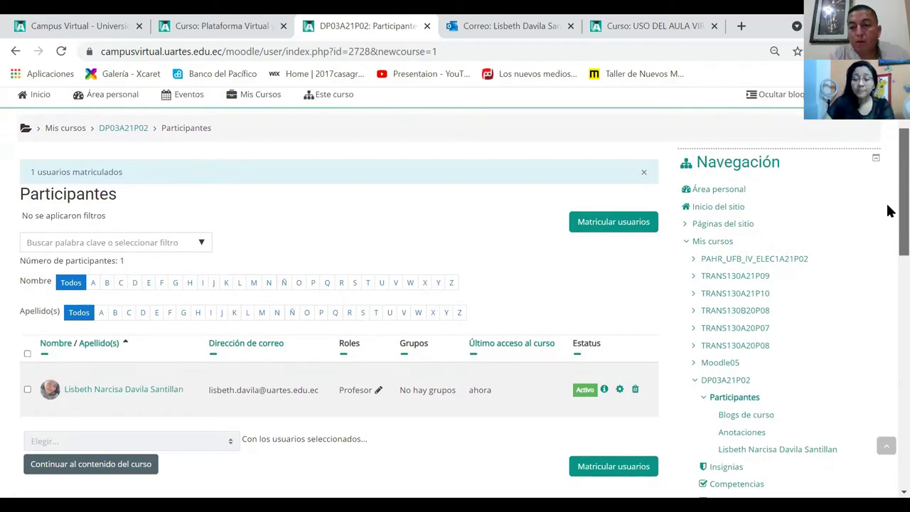
{"action": "scroll", "coordinate": [887, 220], "scroll_direction": "down", "scroll_amount": 1}
{"action": "scroll", "coordinate": [887, 222], "scroll_direction": "down", "scroll_amount": 1}
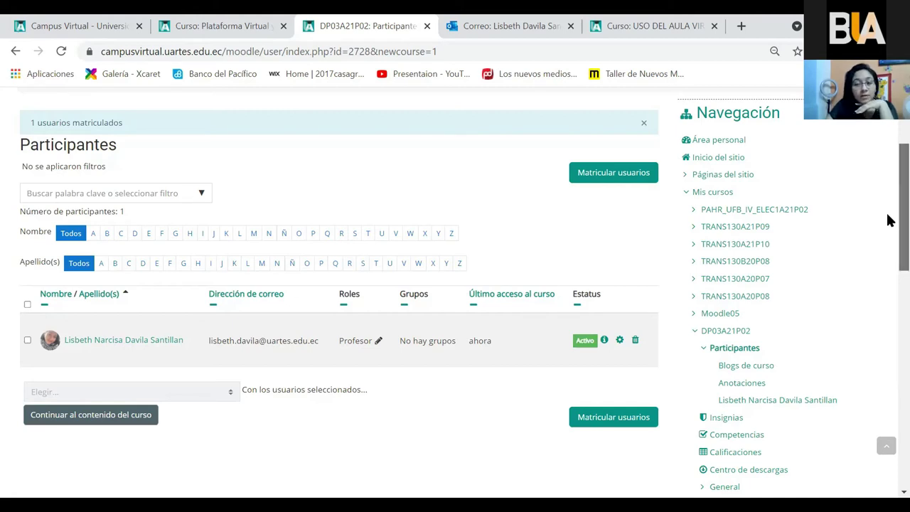
{"action": "scroll", "coordinate": [886, 216], "scroll_direction": "up", "scroll_amount": 1}
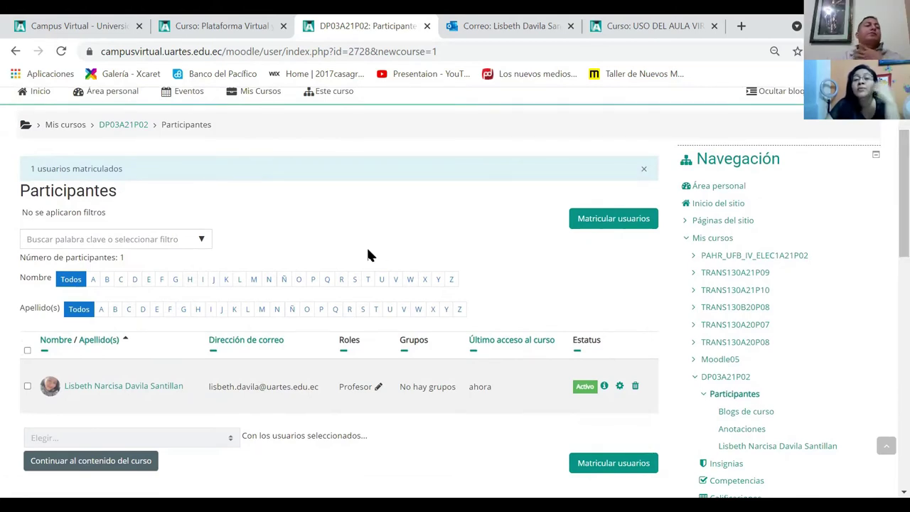
Open the DP03A21P02 course page and toggle the blocks and the standard view, restoring the visible blocks and full-screen layout.
{"action": "left_click", "coordinate": [111, 129]}
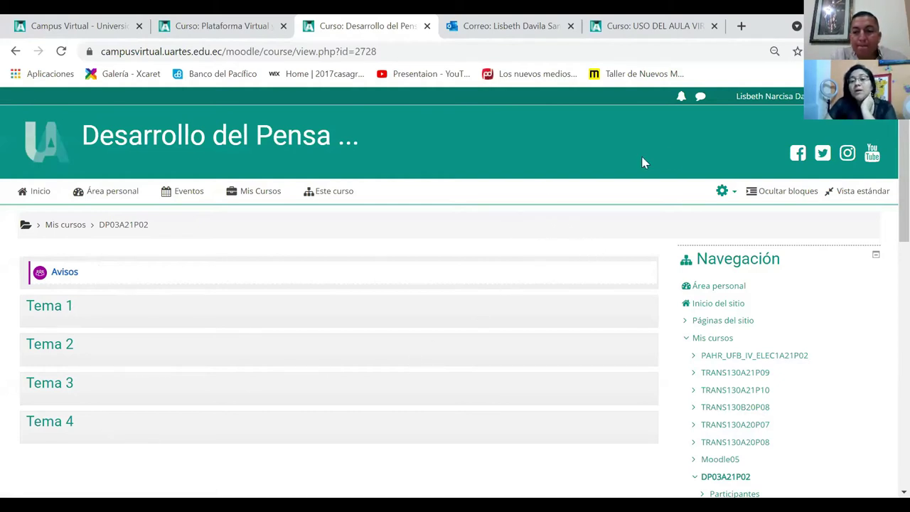
{"action": "left_click", "coordinate": [787, 196]}
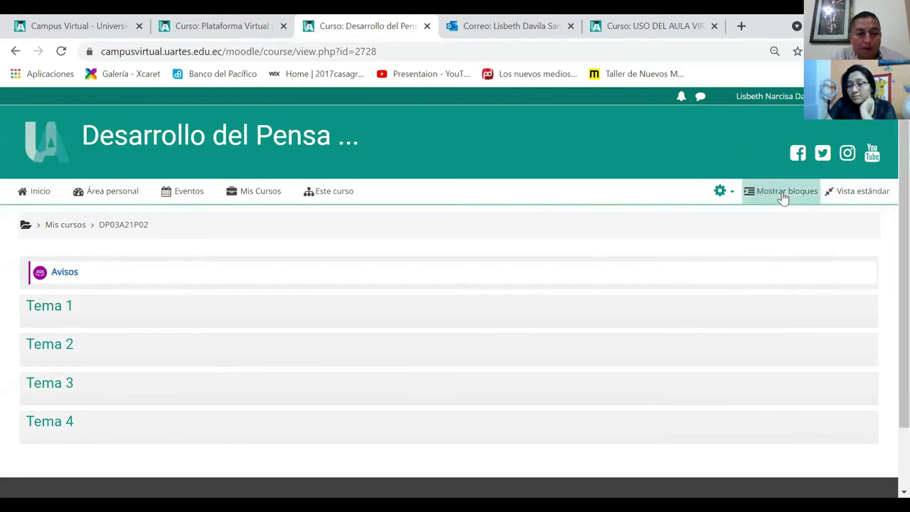
{"action": "left_click", "coordinate": [782, 196]}
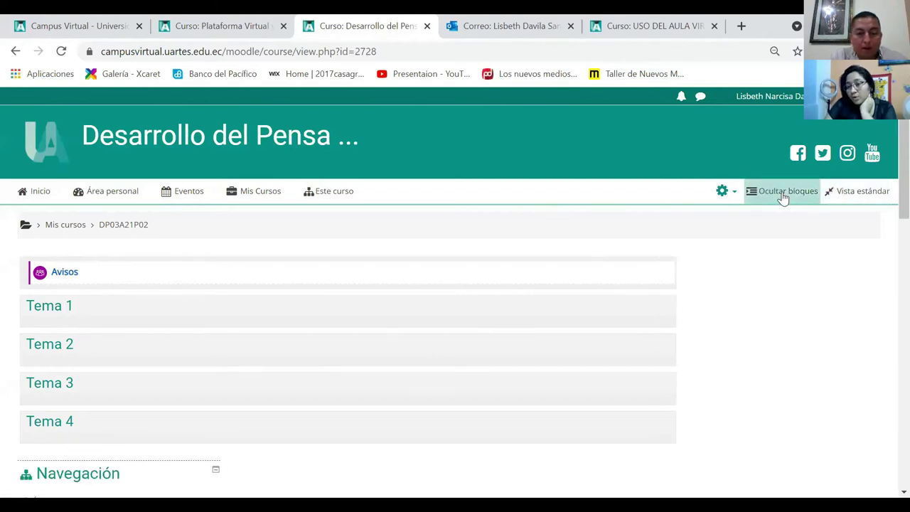
{"action": "left_click", "coordinate": [879, 199]}
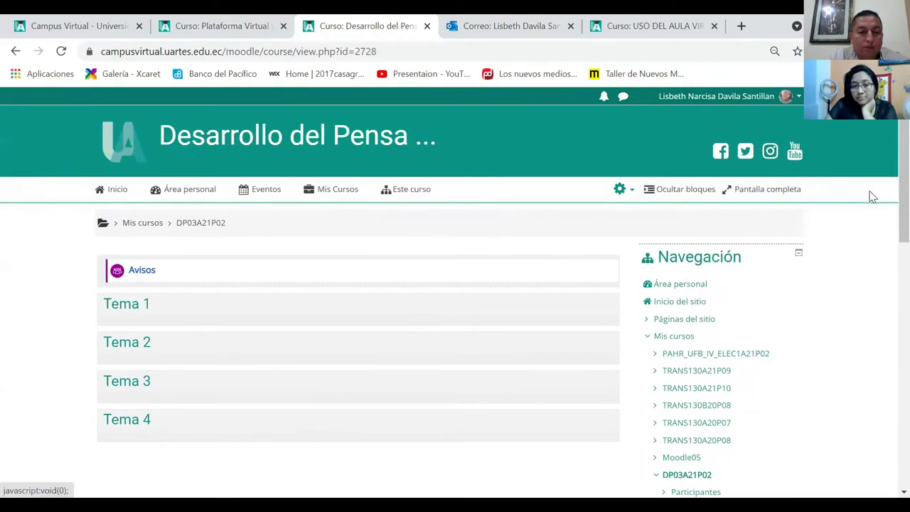
{"action": "left_click", "coordinate": [738, 191]}
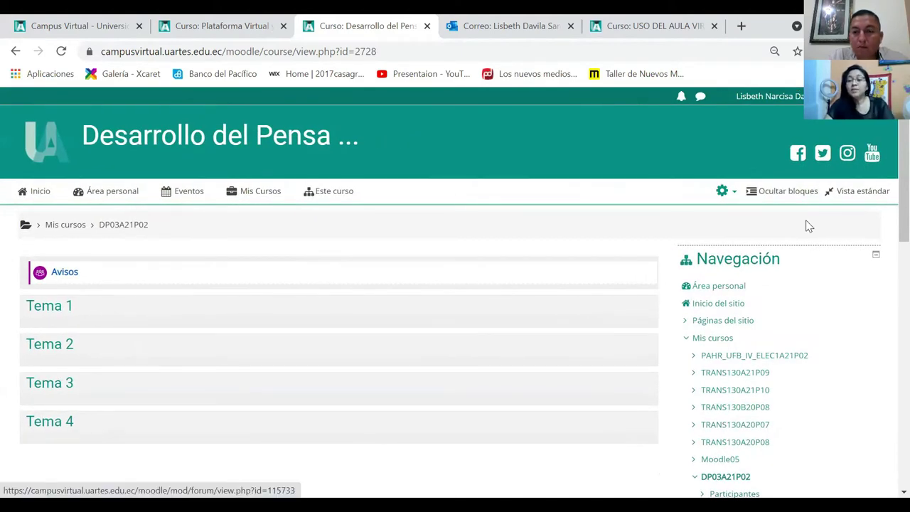
Examine the course's entries in the Navegación block and the course options in the Administración block.
{"action": "scroll", "coordinate": [889, 207], "scroll_direction": "down", "scroll_amount": 2}
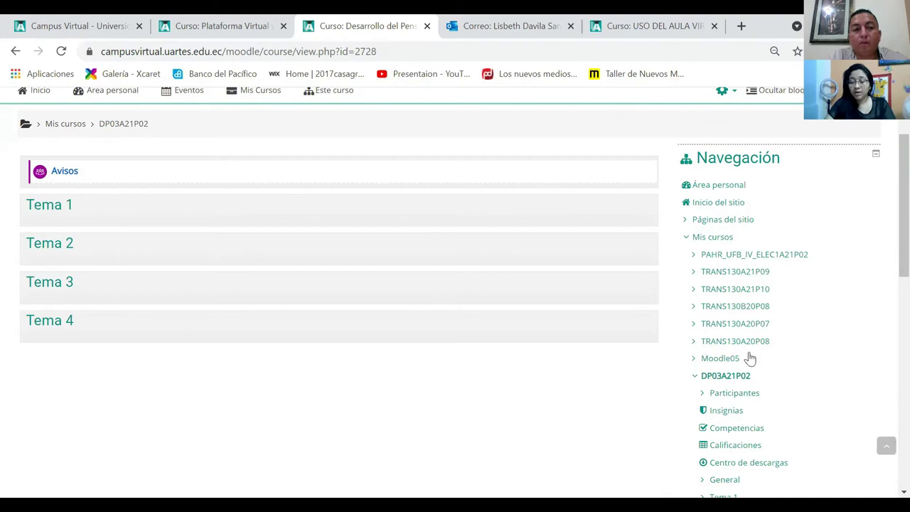
{"action": "scroll", "coordinate": [888, 206], "scroll_direction": "down", "scroll_amount": 1}
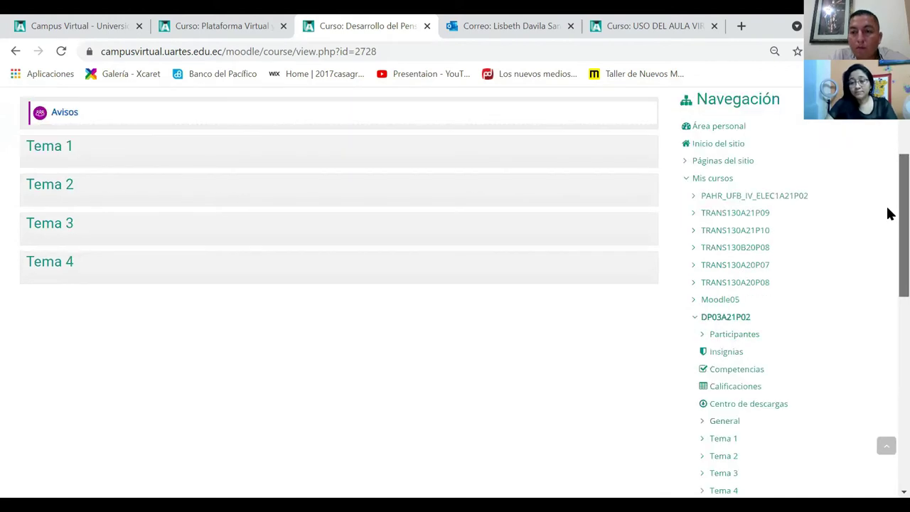
{"action": "scroll", "coordinate": [888, 231], "scroll_direction": "down", "scroll_amount": 1}
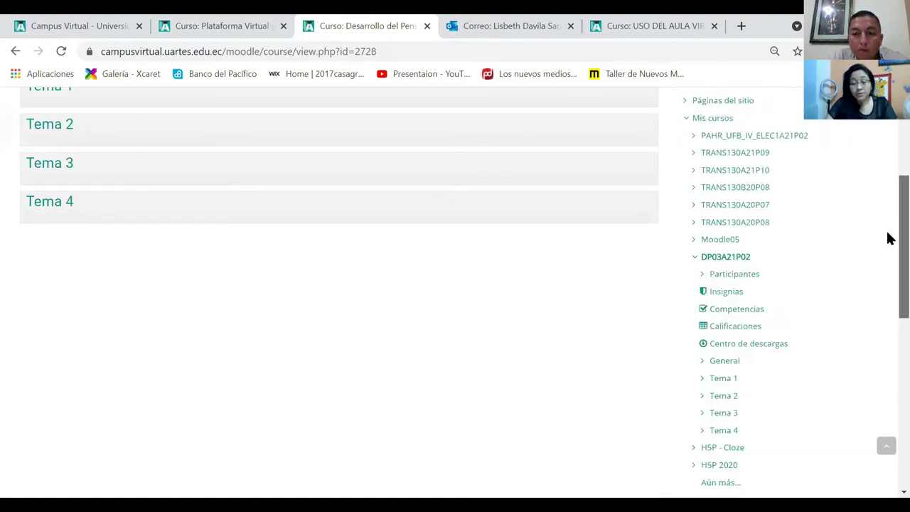
{"action": "scroll", "coordinate": [888, 240], "scroll_direction": "down", "scroll_amount": 1}
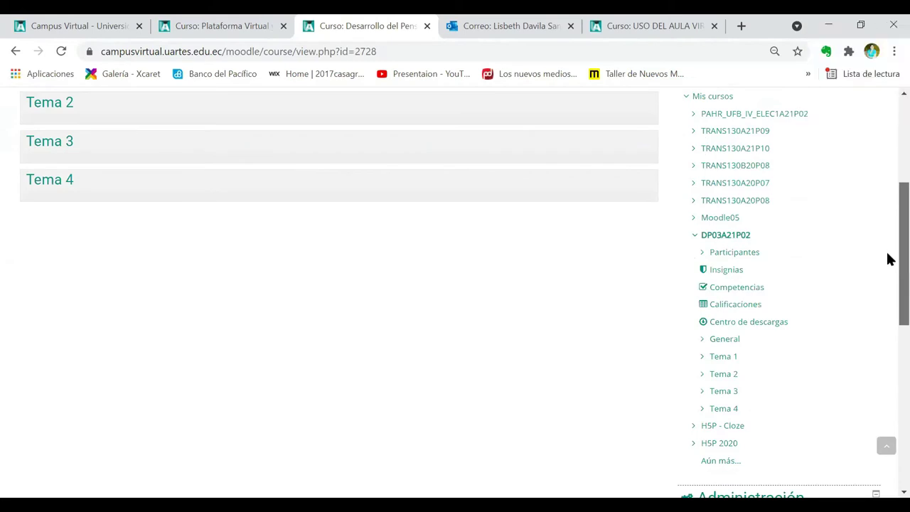
{"action": "scroll", "coordinate": [714, 207], "scroll_direction": "down", "scroll_amount": 1}
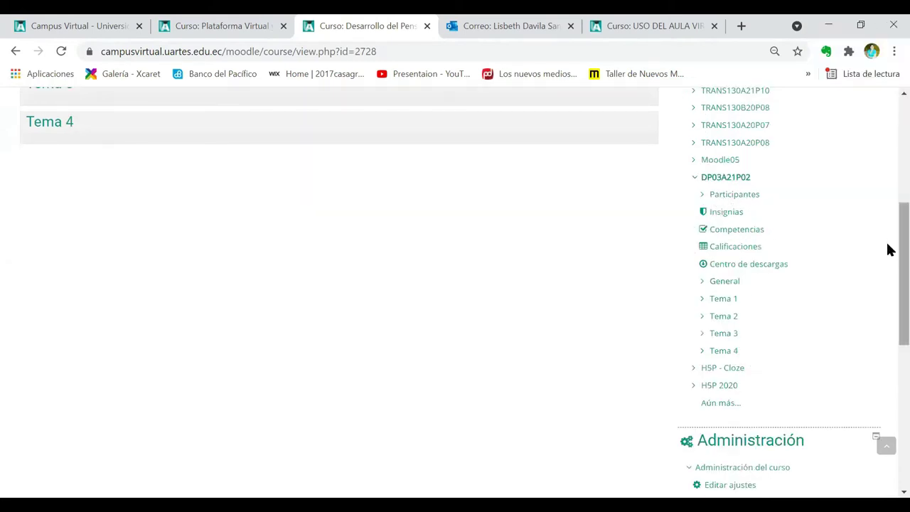
{"action": "scroll", "coordinate": [888, 249], "scroll_direction": "down", "scroll_amount": 1}
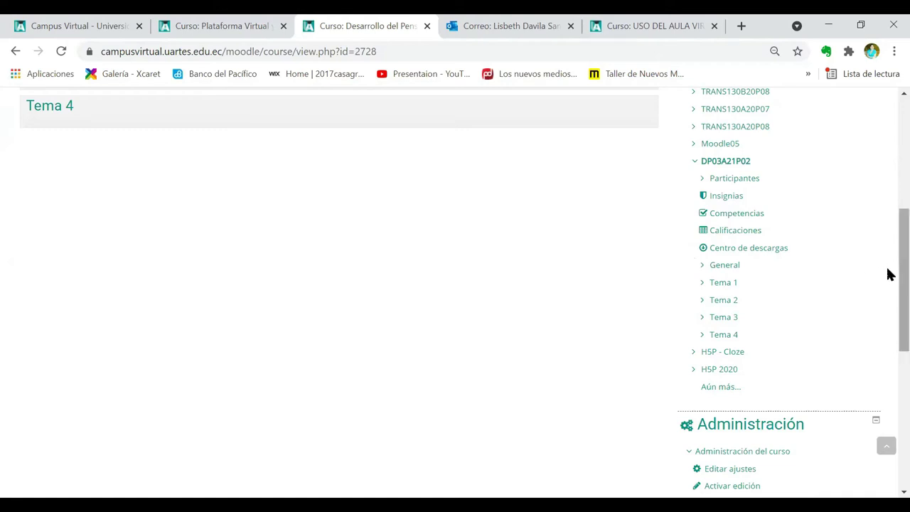
{"action": "scroll", "coordinate": [887, 309], "scroll_direction": "down", "scroll_amount": 1}
{"action": "scroll", "coordinate": [886, 309], "scroll_direction": "down", "scroll_amount": 3}
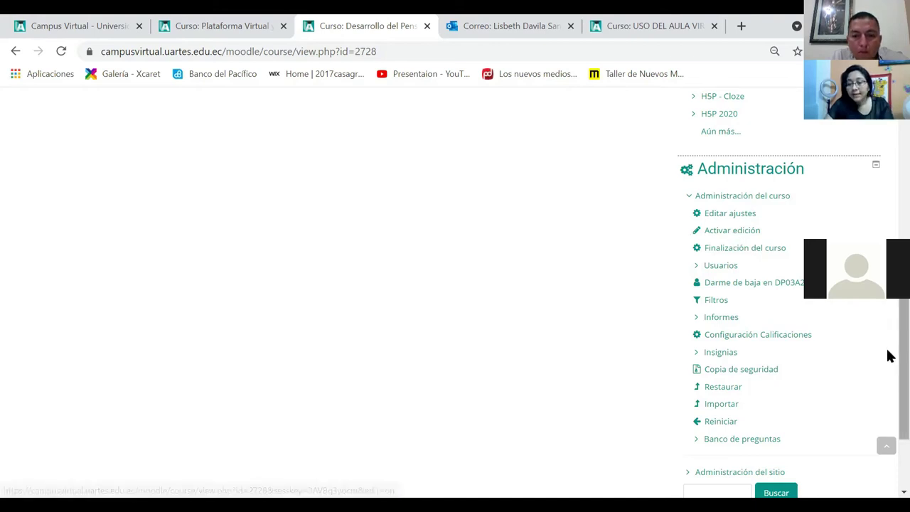
{"action": "scroll", "coordinate": [888, 355], "scroll_direction": "up", "scroll_amount": 4}
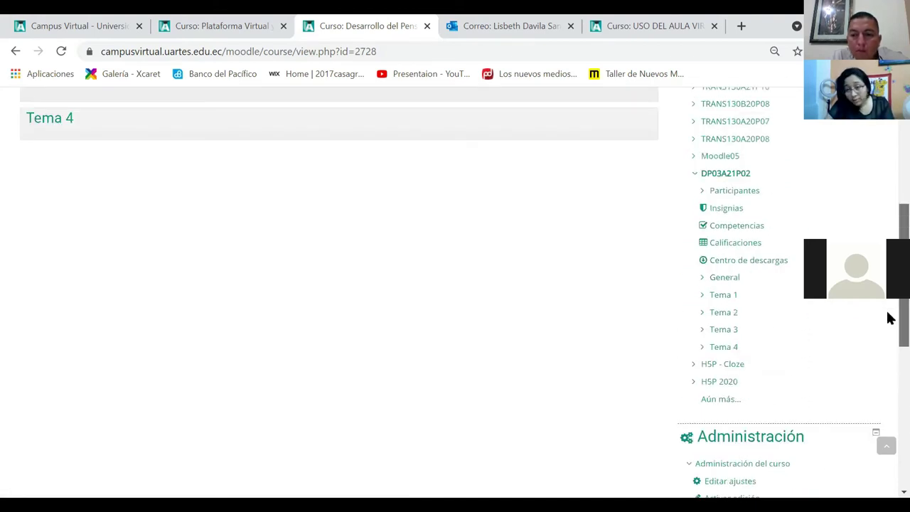
{"action": "scroll", "coordinate": [887, 365], "scroll_direction": "down", "scroll_amount": 3}
{"action": "scroll", "coordinate": [889, 384], "scroll_direction": "down", "scroll_amount": 3}
{"action": "scroll", "coordinate": [888, 148], "scroll_direction": "up", "scroll_amount": 5}
{"action": "scroll", "coordinate": [888, 149], "scroll_direction": "up", "scroll_amount": 5}
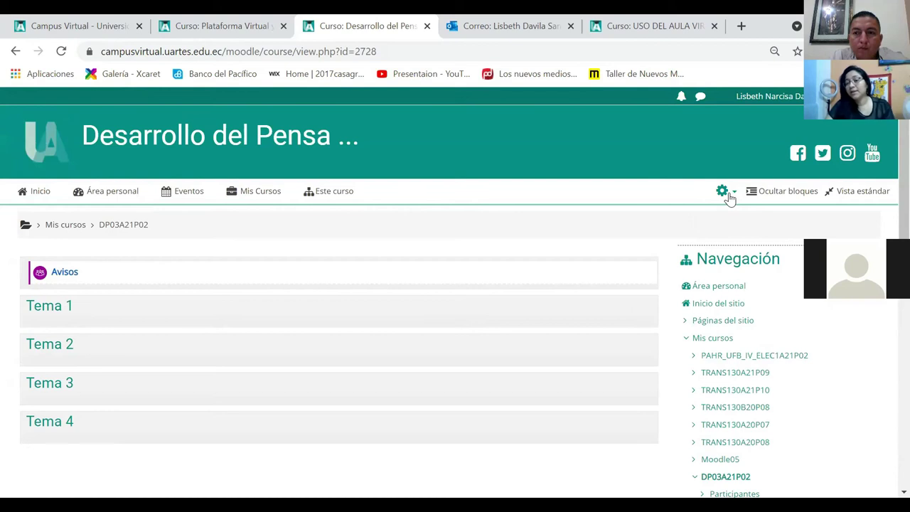
Turn on editing for the course and hide the side blocks to widen the topic sections.
{"action": "left_click", "coordinate": [728, 198]}
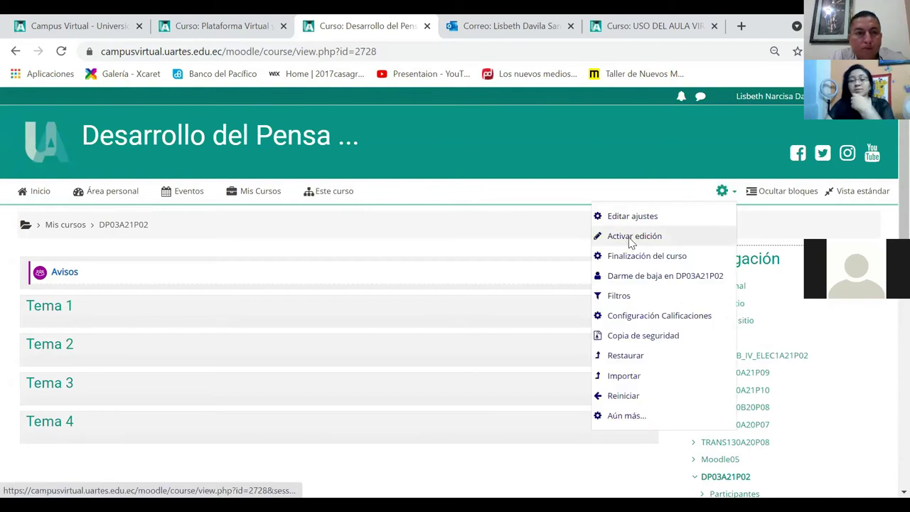
{"action": "left_click", "coordinate": [631, 237]}
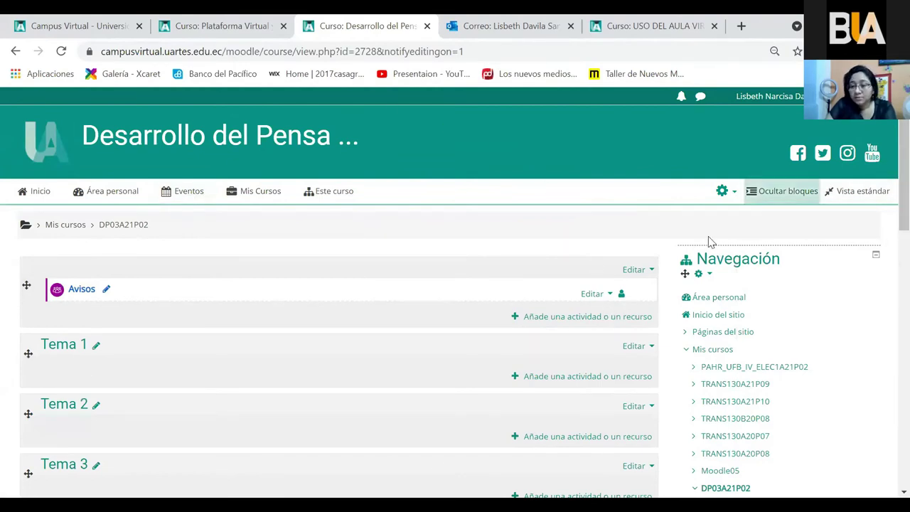
{"action": "left_click", "coordinate": [778, 193]}
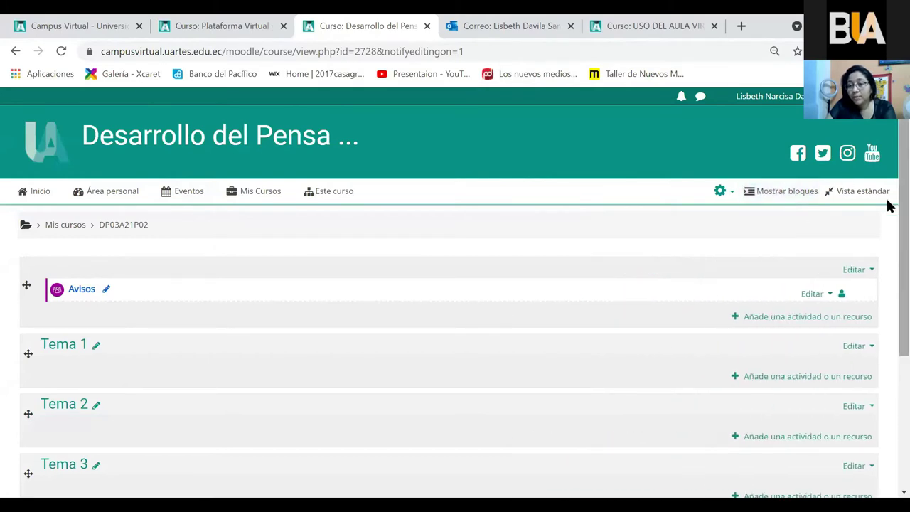
{"action": "scroll", "coordinate": [888, 213], "scroll_direction": "down", "scroll_amount": 2}
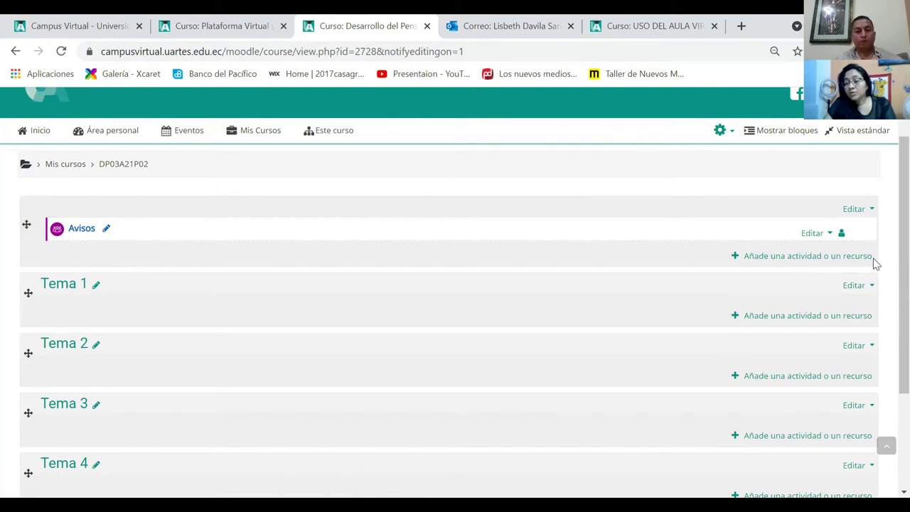
Edit the course's first section and give it the custom name Generalidades.
{"action": "left_click", "coordinate": [857, 209]}
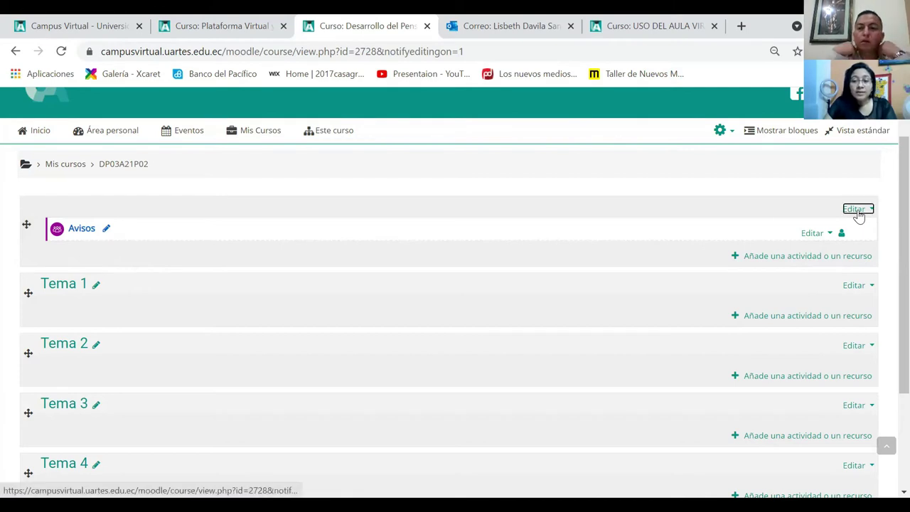
{"action": "left_click", "coordinate": [827, 233]}
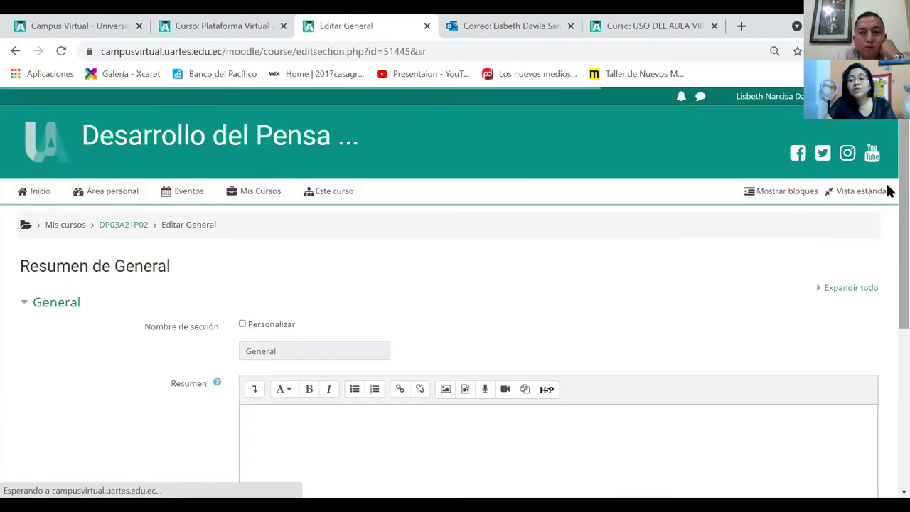
{"action": "scroll", "coordinate": [885, 213], "scroll_direction": "down", "scroll_amount": 2}
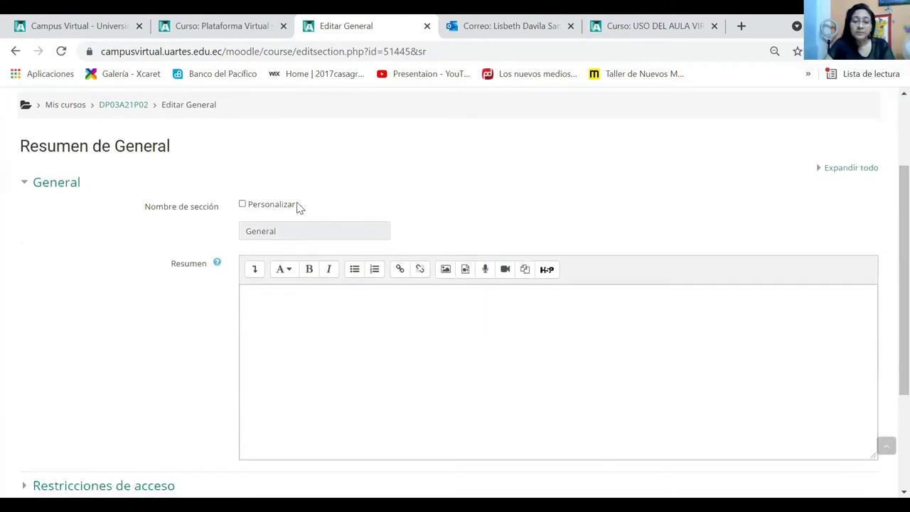
{"action": "left_click", "coordinate": [243, 204]}
{"action": "left_click", "coordinate": [257, 233]}
{"action": "type", "text": "Generalid"}
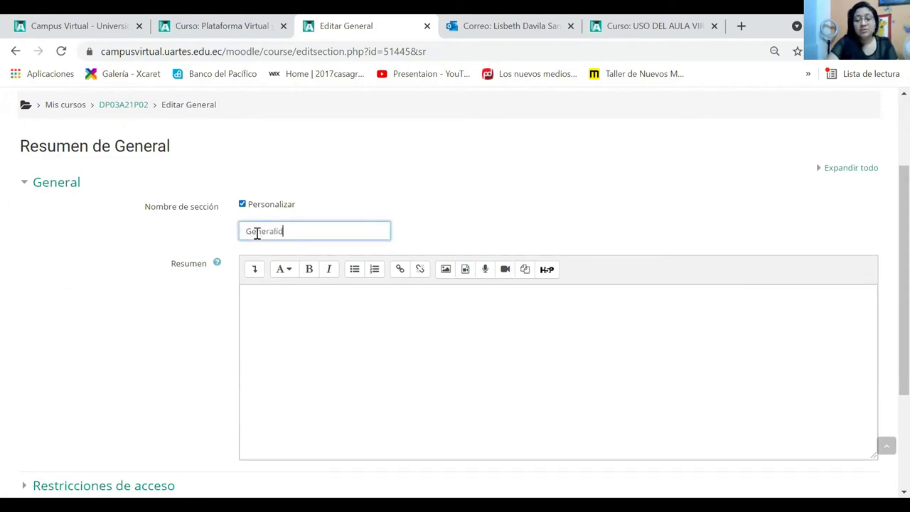
{"action": "type", "text": "a"}
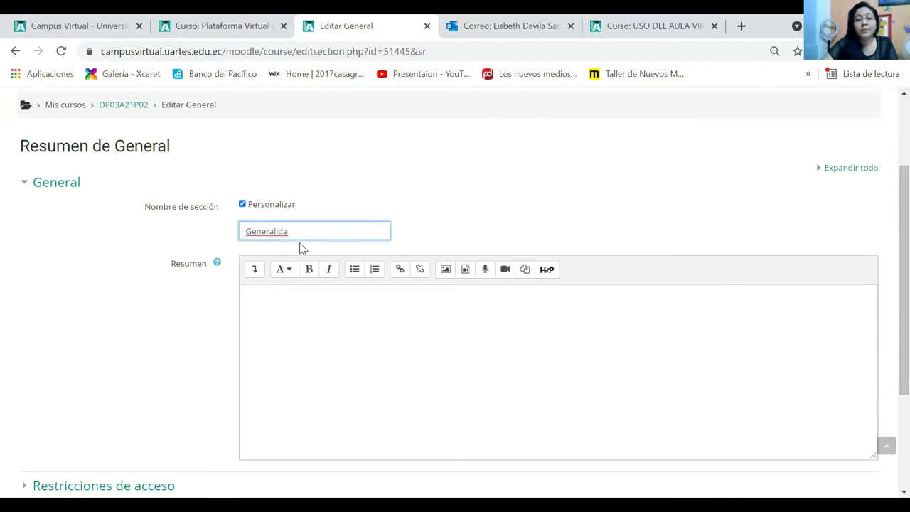
{"action": "type", "text": "des"}
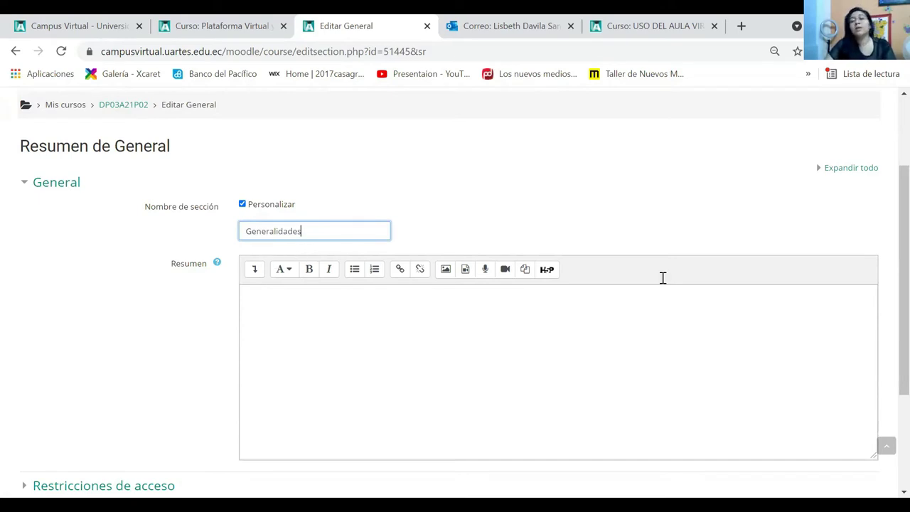
View the summary editor's paragraph styles, show its additional formatting tools, and switch the summary to HTML source.
{"action": "scroll", "coordinate": [887, 246], "scroll_direction": "down", "scroll_amount": 1}
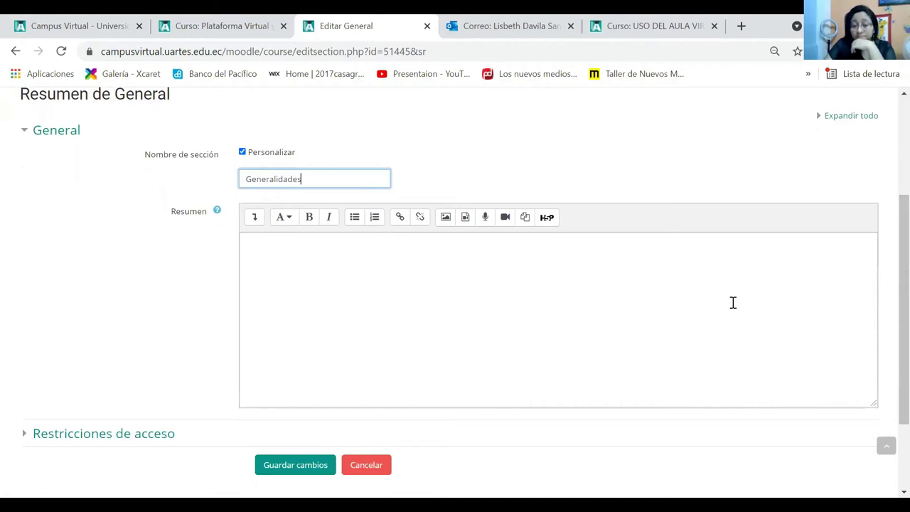
{"action": "left_click", "coordinate": [283, 220]}
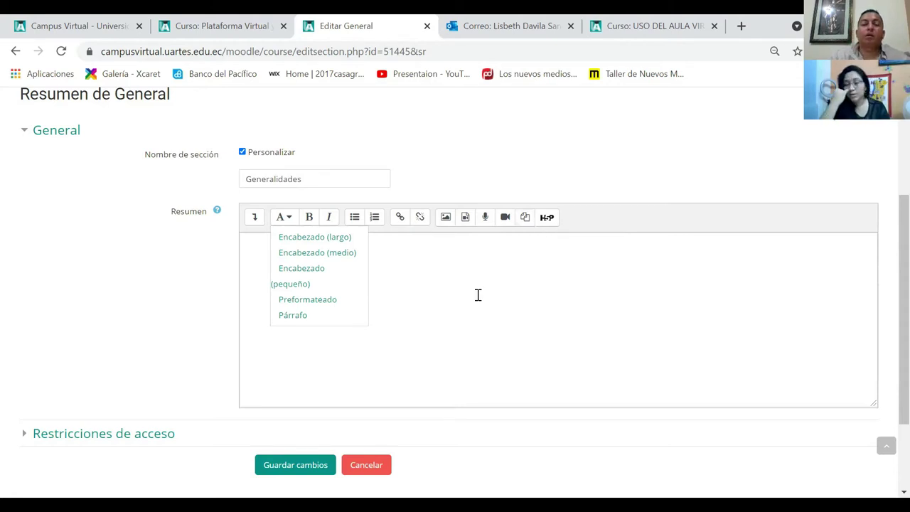
{"action": "left_click", "coordinate": [261, 258]}
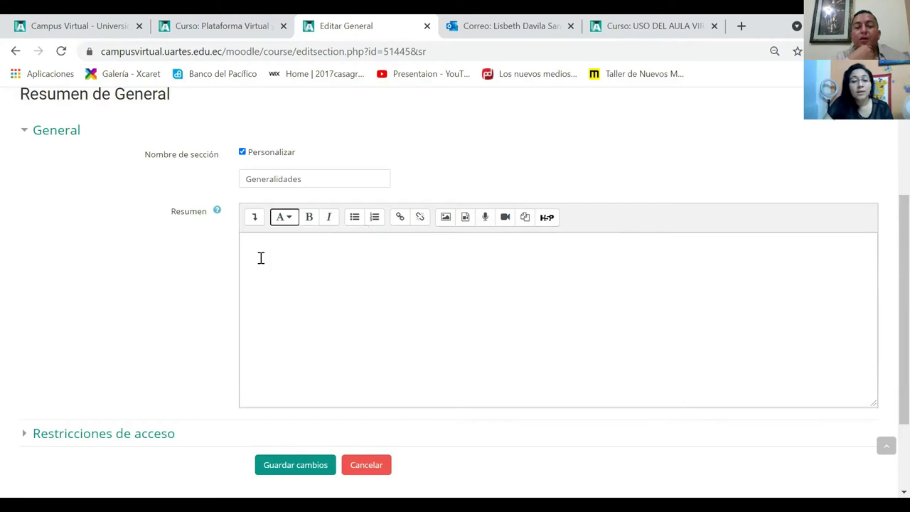
{"action": "left_click", "coordinate": [256, 218]}
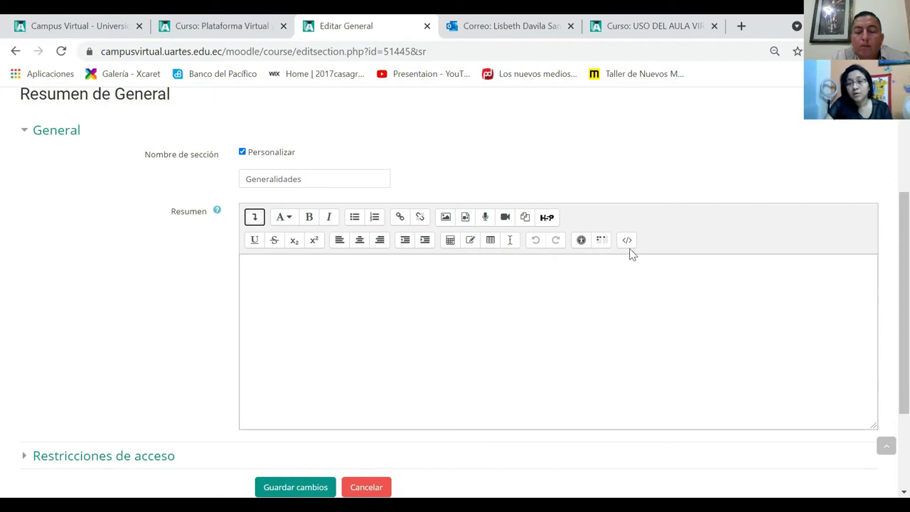
{"action": "left_click", "coordinate": [626, 241]}
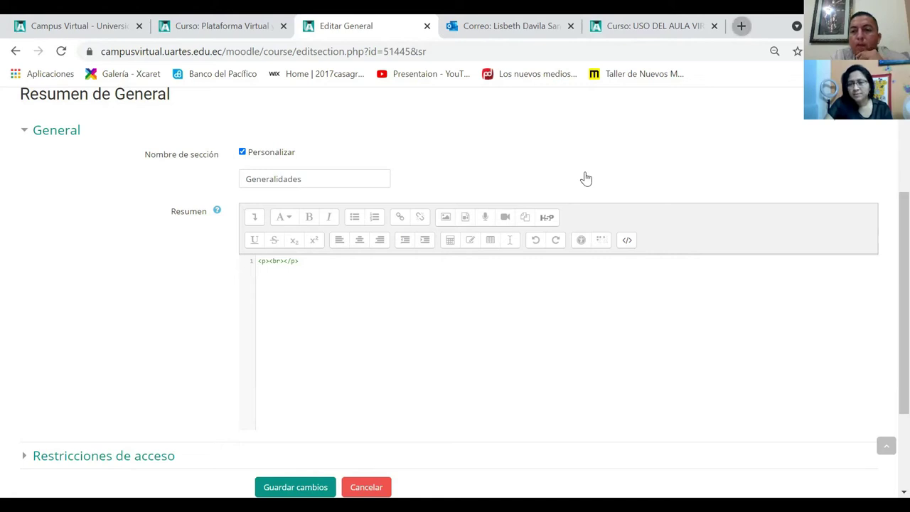
Open youtube.com in a new browser tab.
{"action": "key", "text": "ctrl+t"}
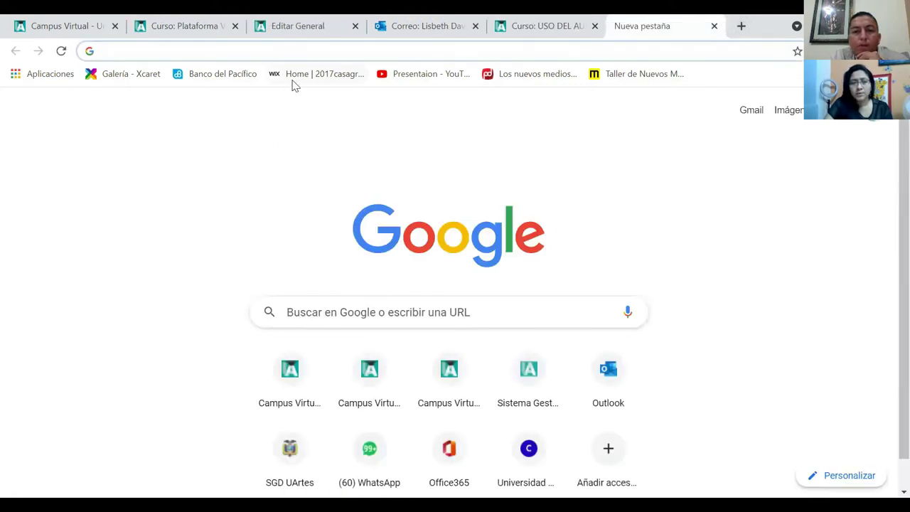
{"action": "type", "text": "y"}
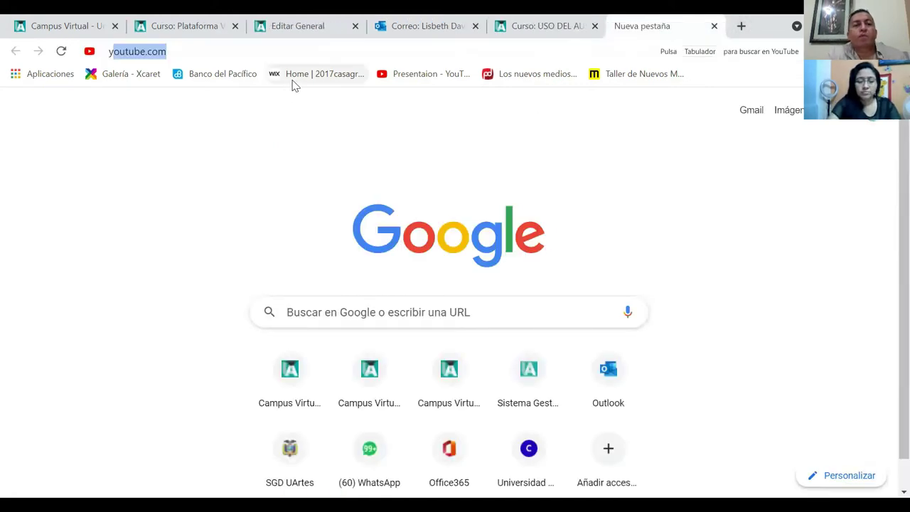
{"action": "type", "text": "o"}
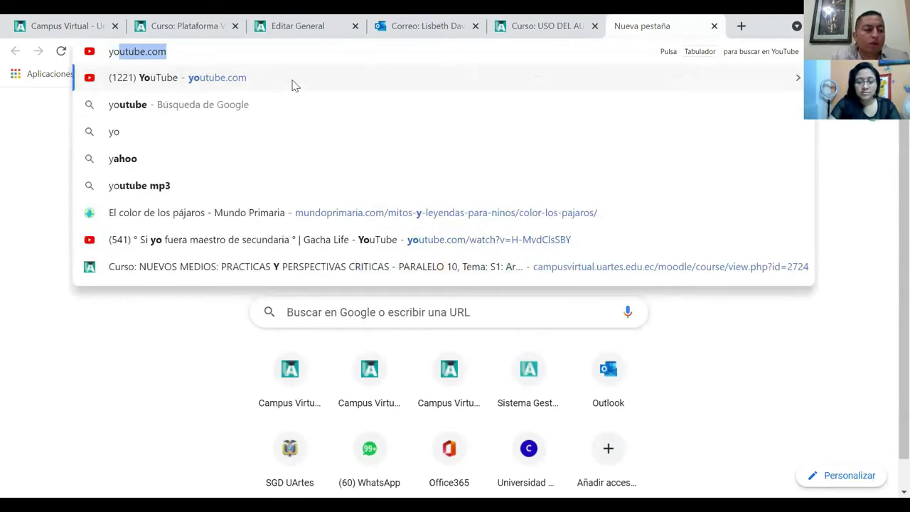
{"action": "type", "text": "utube"}
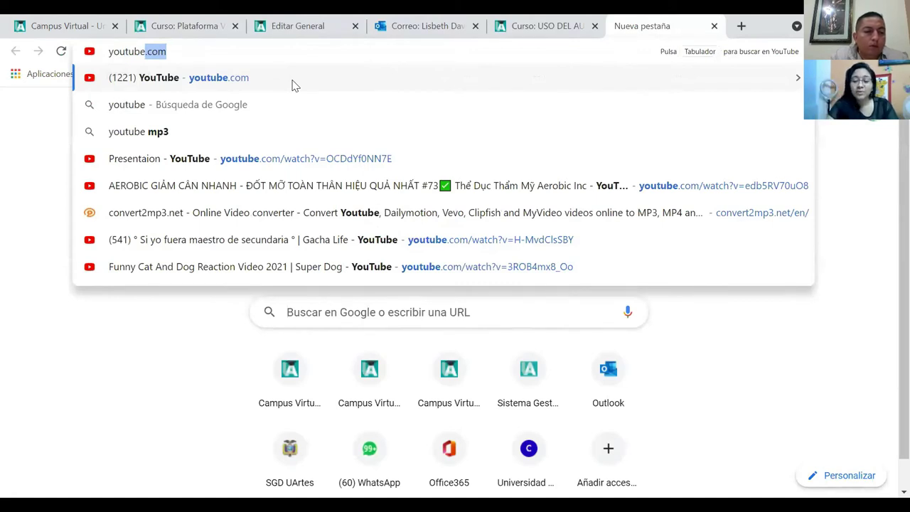
{"action": "type", "text": ".com"}
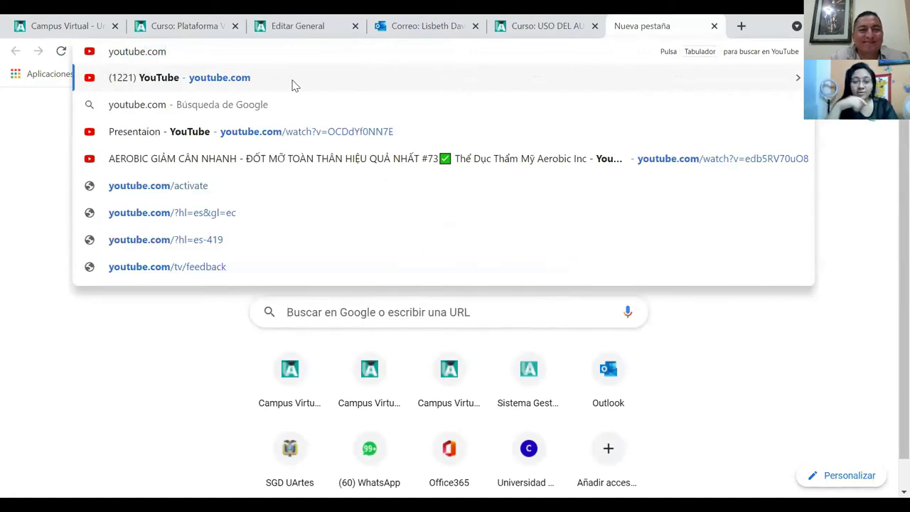
{"action": "key", "text": "Return"}
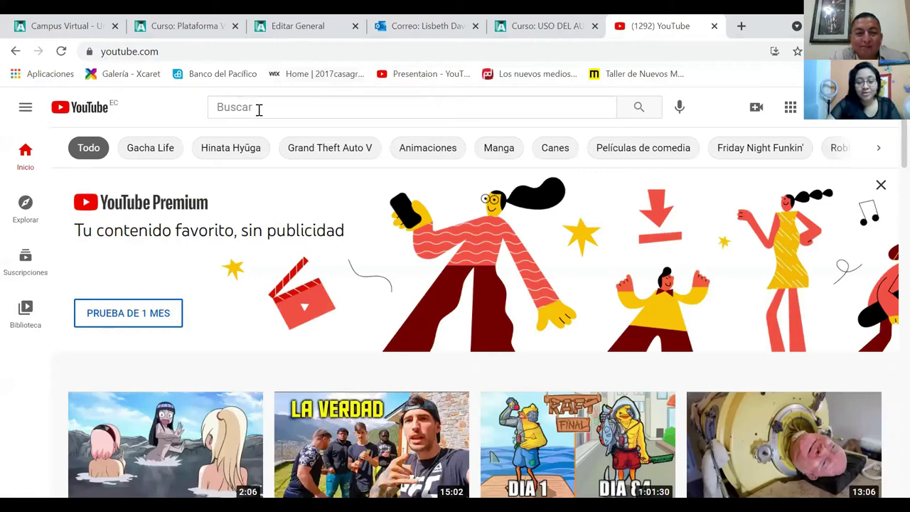
Search YouTube for eva, and replace that search with entornos virtuales de aprendizaje.
{"action": "left_click", "coordinate": [259, 110]}
{"action": "type", "text": "eva"}
{"action": "key", "text": "Return"}
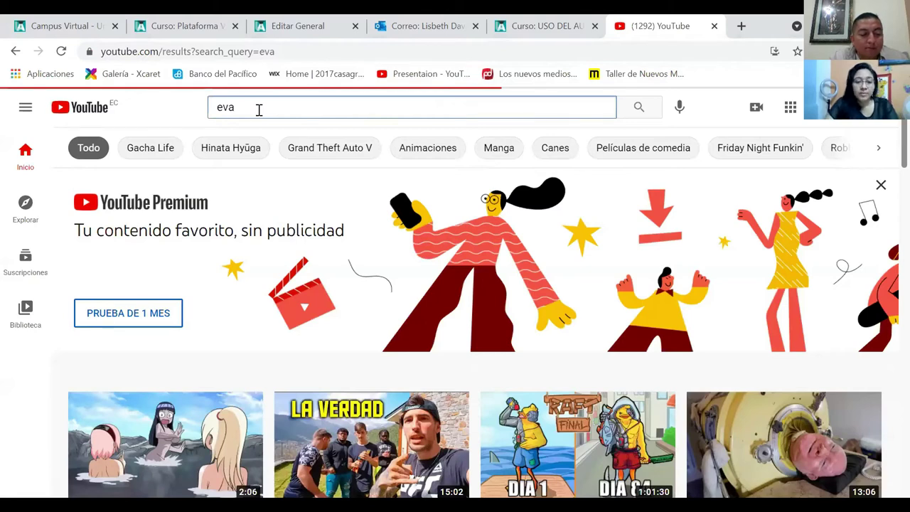
{"action": "key", "text": "ctrl+a"}
{"action": "type", "text": "entornos vi"}
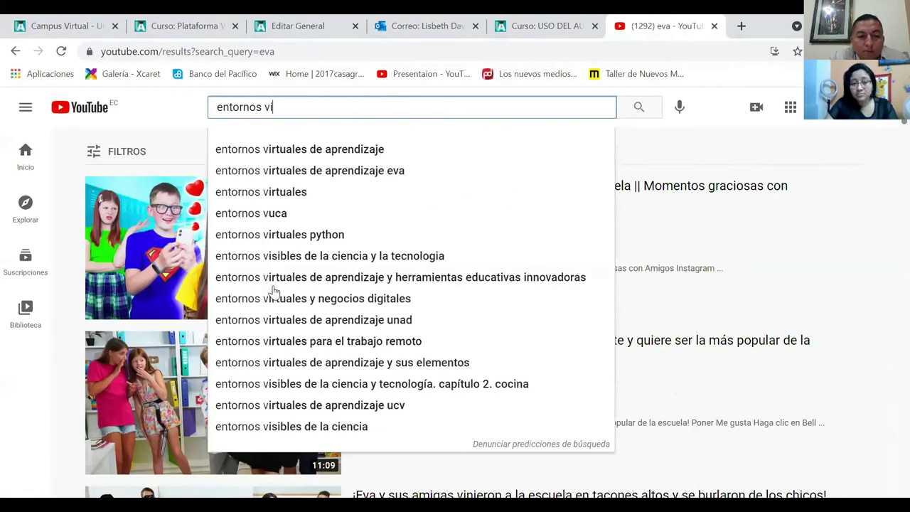
{"action": "key", "text": "Down"}
{"action": "key", "text": "Return"}
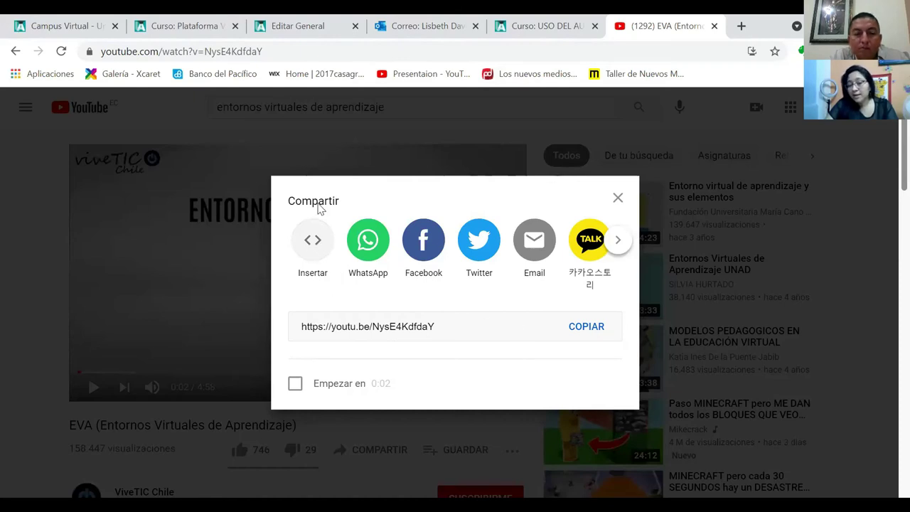
Copy the embed code of the video EVA (Entornos Virtuales de Aprendizaje) into the Generalidades summary's HTML source and save the section.
{"action": "left_click", "coordinate": [313, 242]}
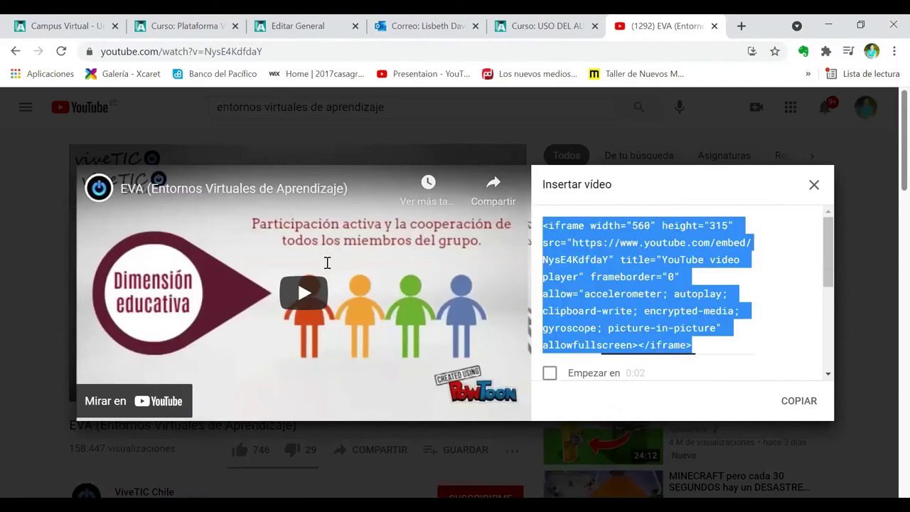
{"action": "key", "text": "ctrl+3"}
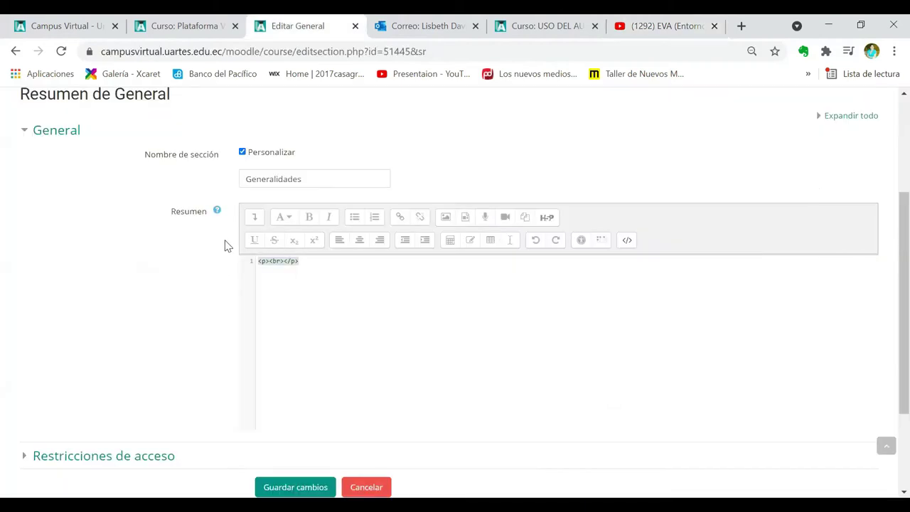
{"action": "type", "text": "<iframe width=\"560\" height=\"315\" src=\"https://www.youtube.com/embed/NysE4KdfdaY\" title=\"YouTube video player\" frameborder=\"0\" allow=\"accelerometer; autoplay; clipboard-write; encrypted-media; gyroscope; picture-in-picture\" allowfullscreen></iframe>"}
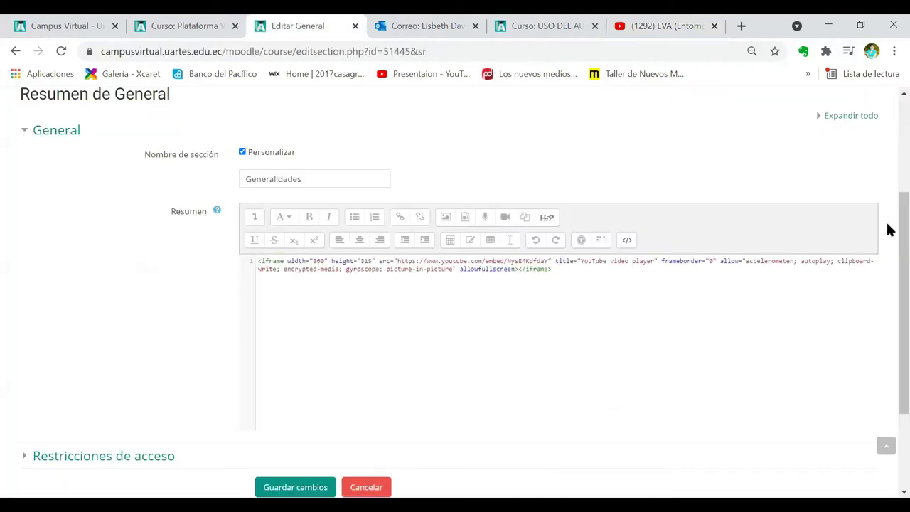
{"action": "scroll", "coordinate": [295, 437], "scroll_direction": "down", "scroll_amount": 1}
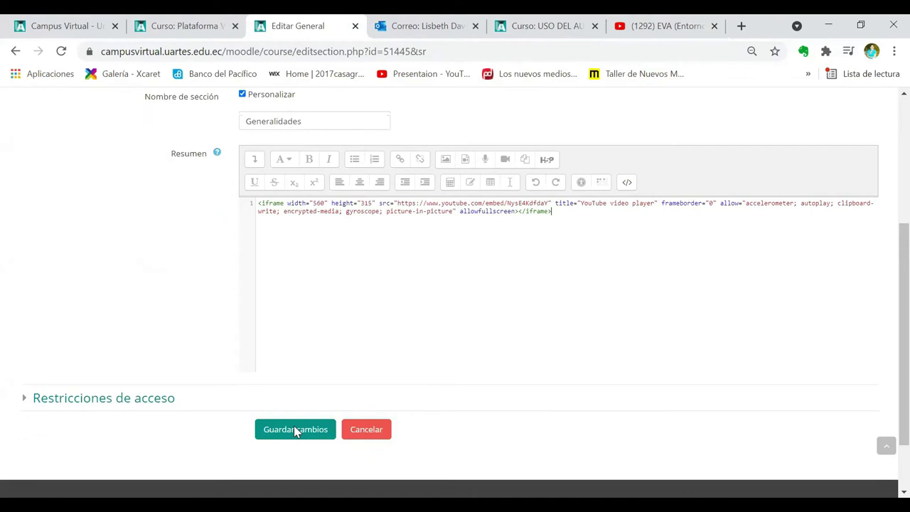
{"action": "left_click", "coordinate": [293, 429]}
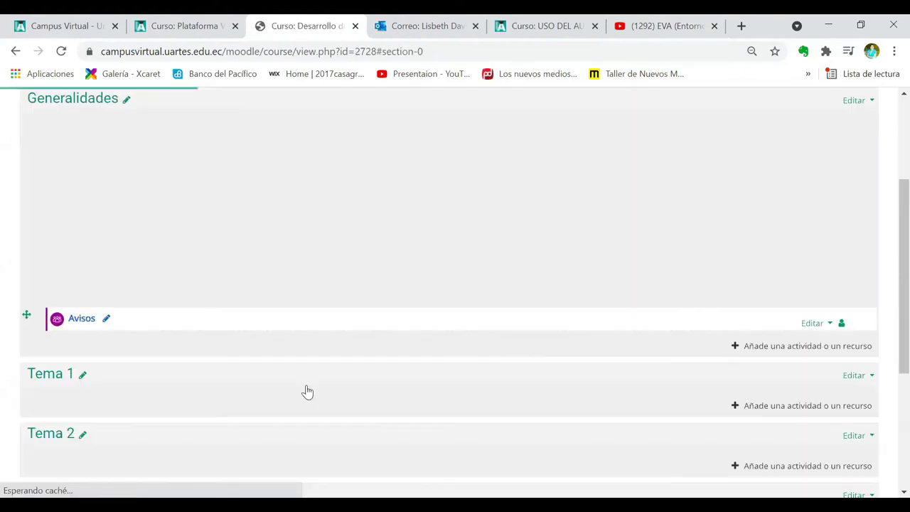
Reopen the Generalidades section settings, centre the embedded video in the summary, and save the changes.
{"action": "scroll", "coordinate": [857, 213], "scroll_direction": "up", "scroll_amount": 2}
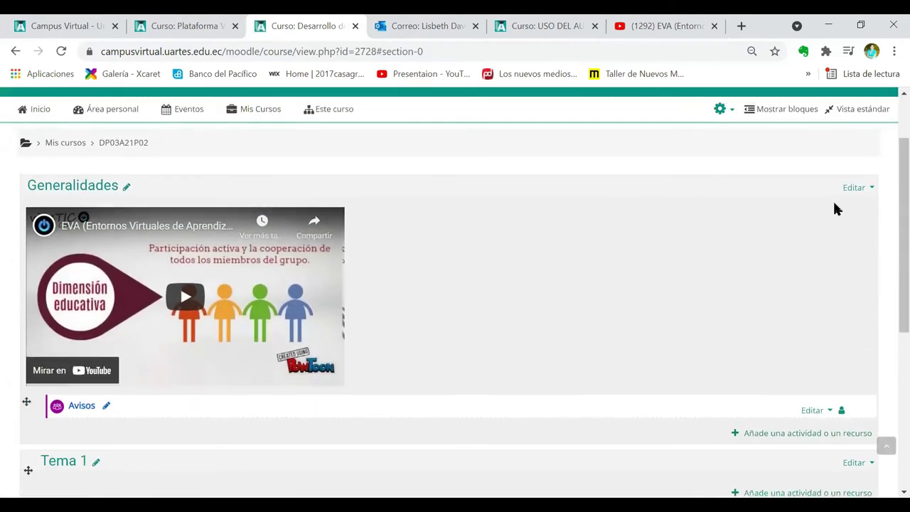
{"action": "left_click", "coordinate": [836, 198]}
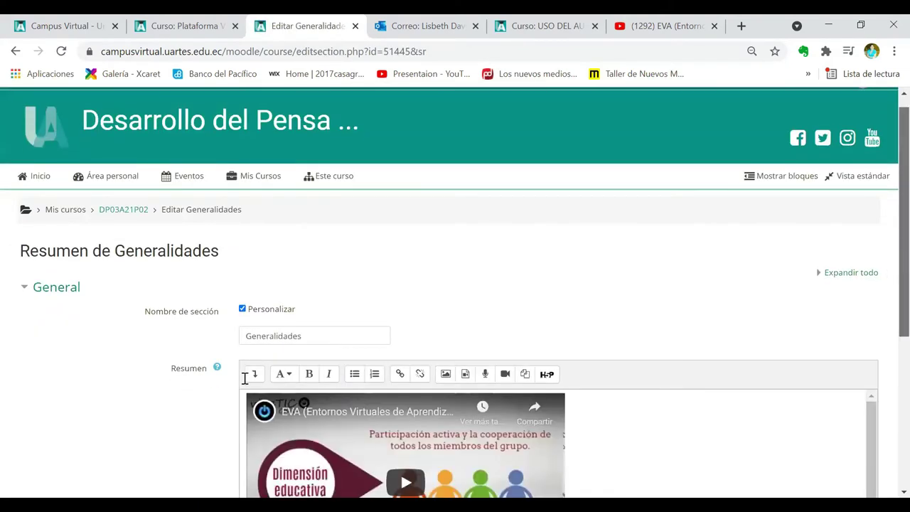
{"action": "scroll", "coordinate": [245, 378], "scroll_direction": "down", "scroll_amount": 3}
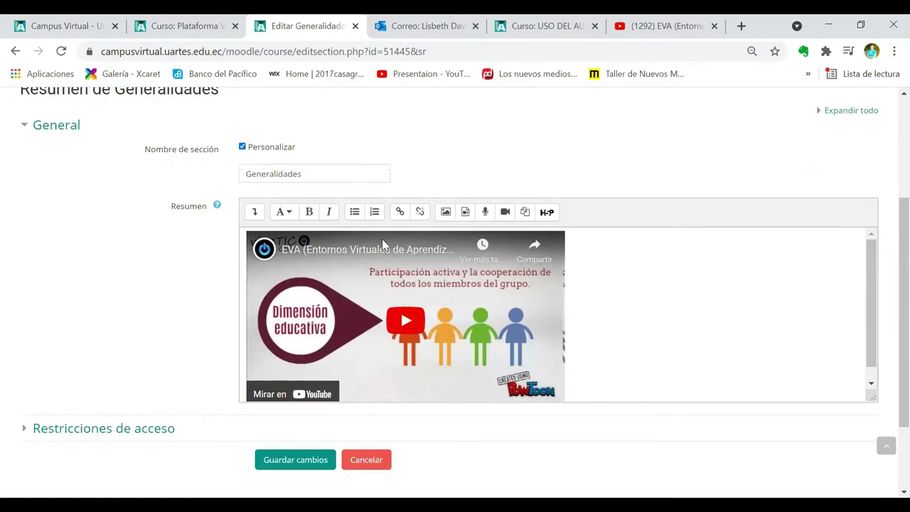
{"action": "left_click", "coordinate": [258, 222]}
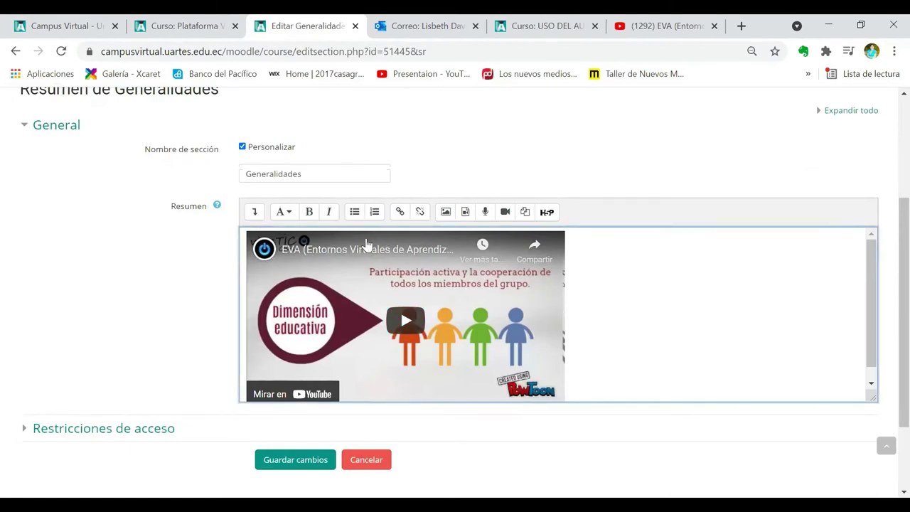
{"action": "key", "text": "alt+F10"}
{"action": "key", "text": "Return"}
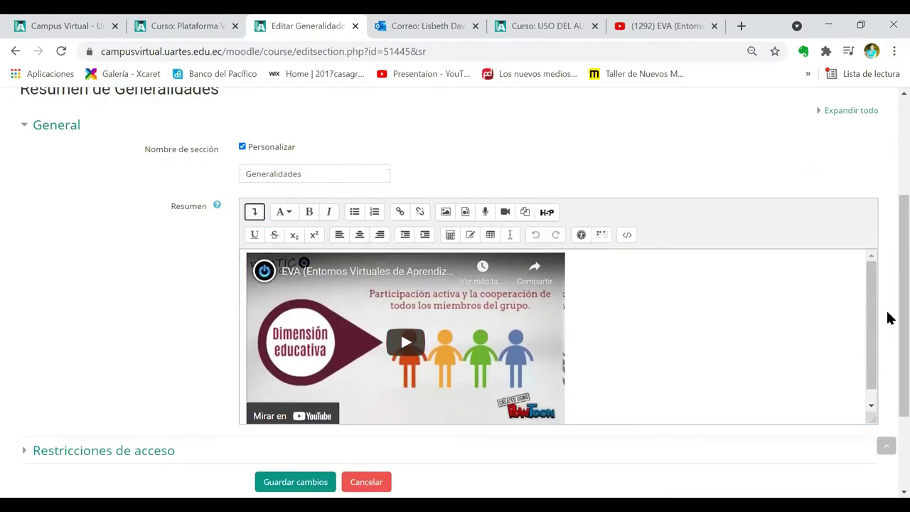
{"action": "left_click", "coordinate": [309, 482]}
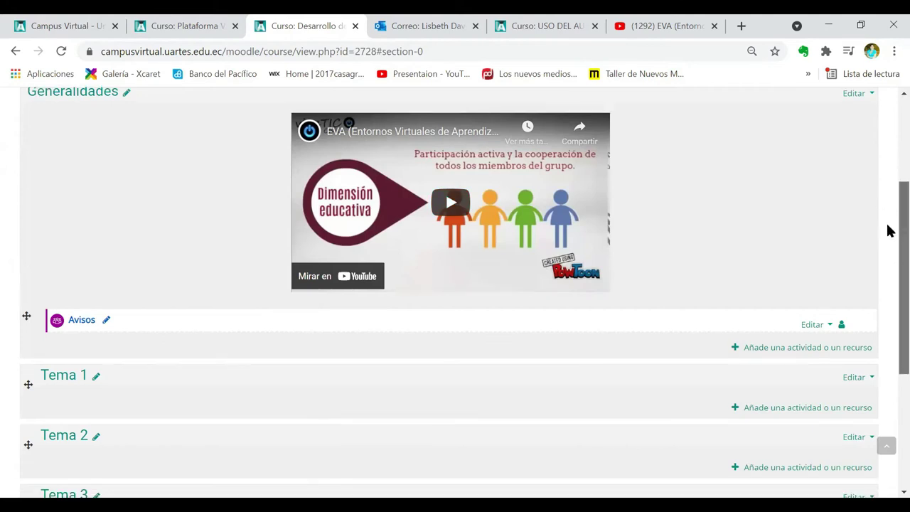
Review the help descriptions of the activities available for Generalidades, including Asistencia, Base de datos, Cuestionario, Contenido interactivo, Glosario and Tarea.
{"action": "scroll", "coordinate": [888, 230], "scroll_direction": "up", "scroll_amount": 1}
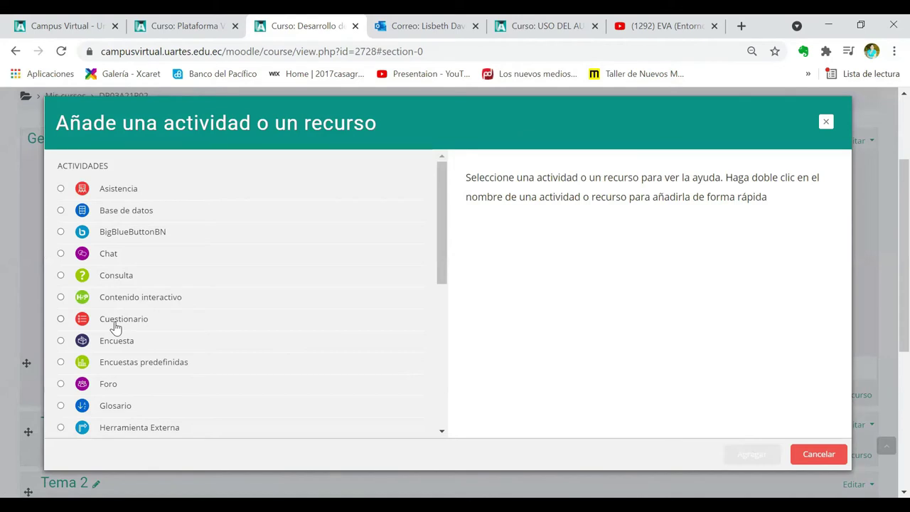
{"action": "left_click", "coordinate": [126, 190]}
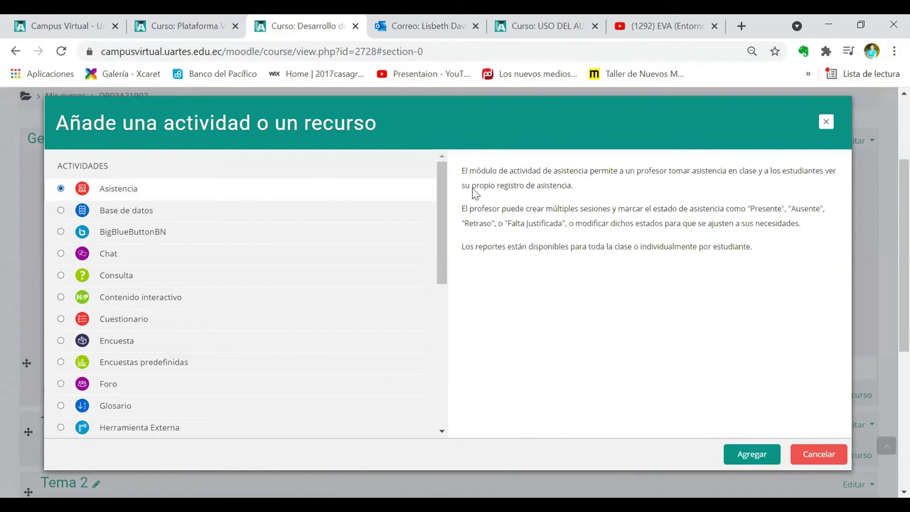
{"action": "left_click", "coordinate": [107, 210]}
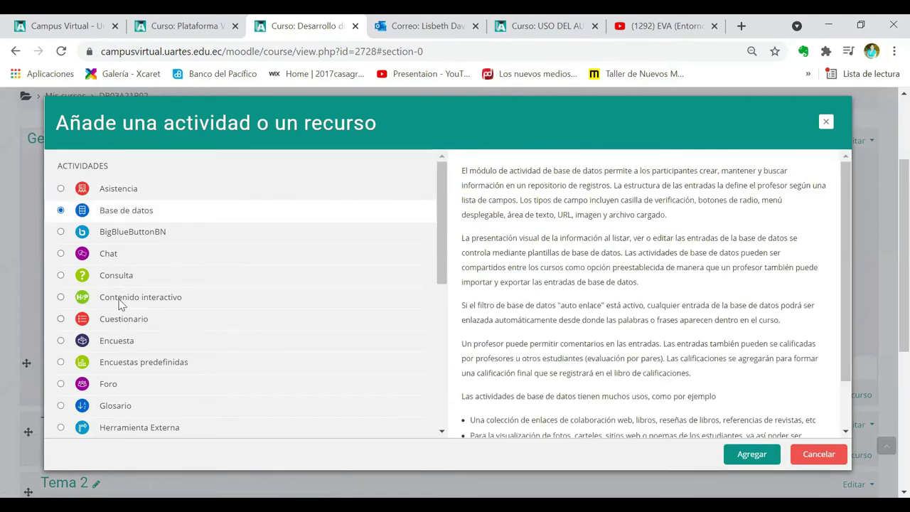
{"action": "left_click", "coordinate": [106, 318]}
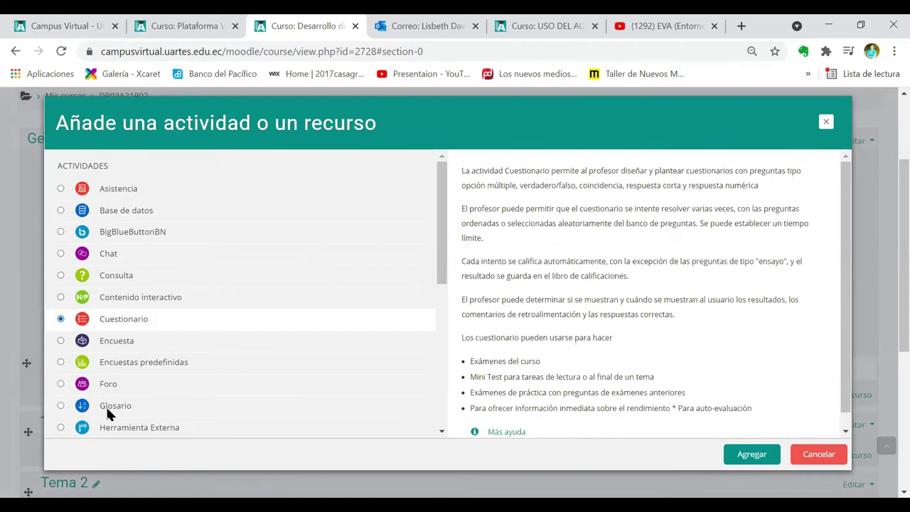
{"action": "key", "text": "Up"}
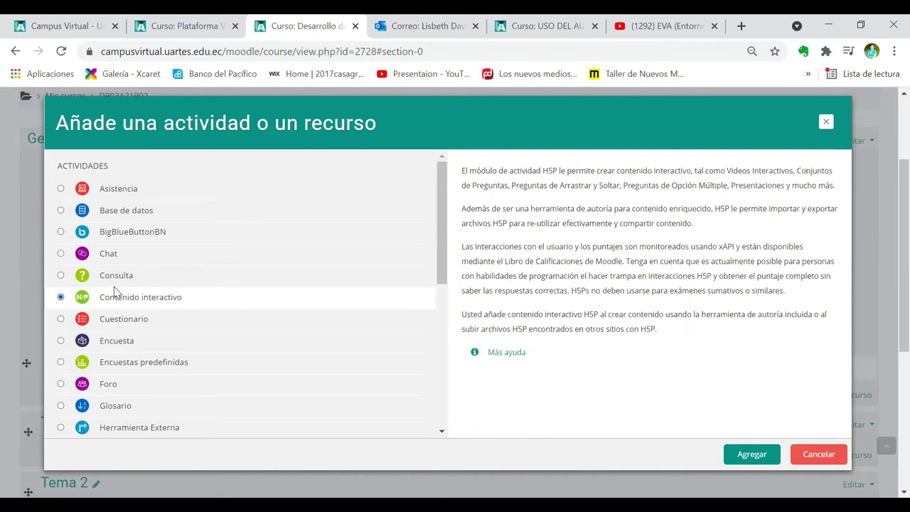
{"action": "left_click", "coordinate": [110, 406]}
{"action": "scroll", "coordinate": [89, 346], "scroll_direction": "down", "scroll_amount": 4}
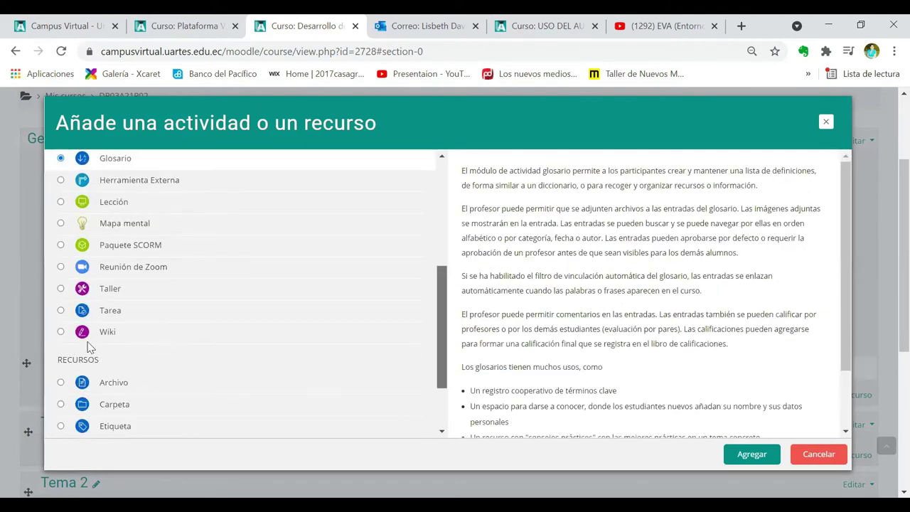
{"action": "left_click", "coordinate": [435, 317]}
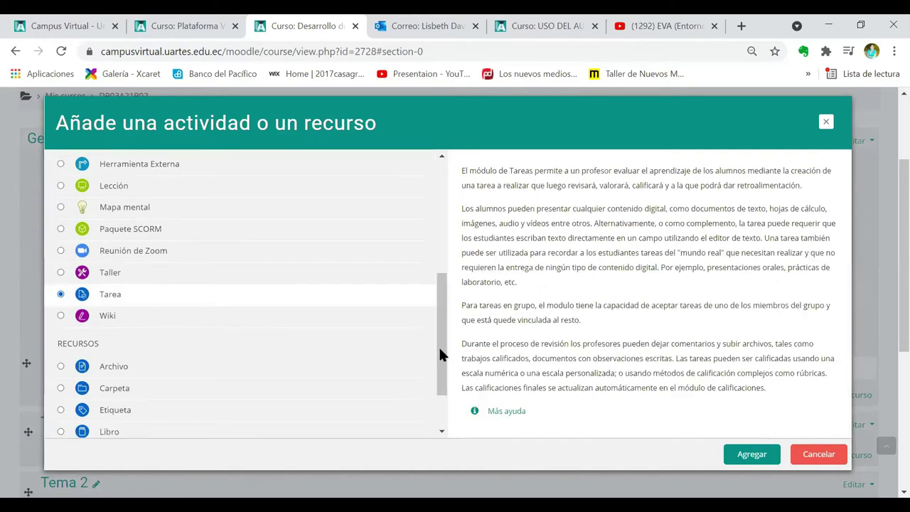
{"action": "scroll", "coordinate": [117, 298], "scroll_direction": "down", "scroll_amount": 2}
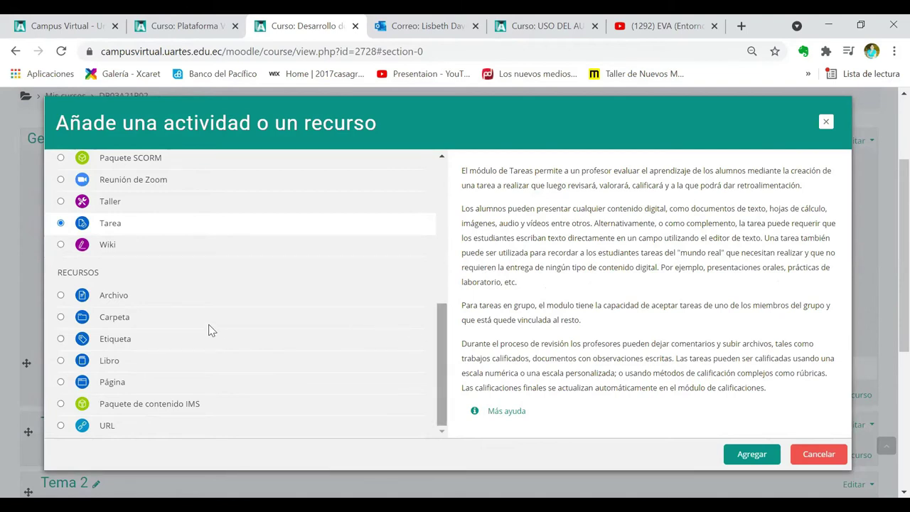
Add a new Archivo resource to the Generalidades section and name it Syllabus.
{"action": "left_click", "coordinate": [62, 296]}
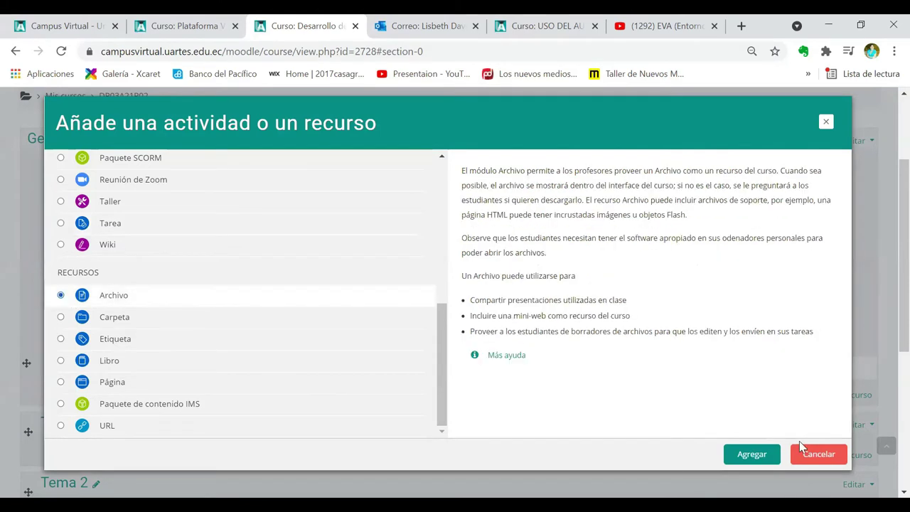
{"action": "left_click", "coordinate": [751, 454]}
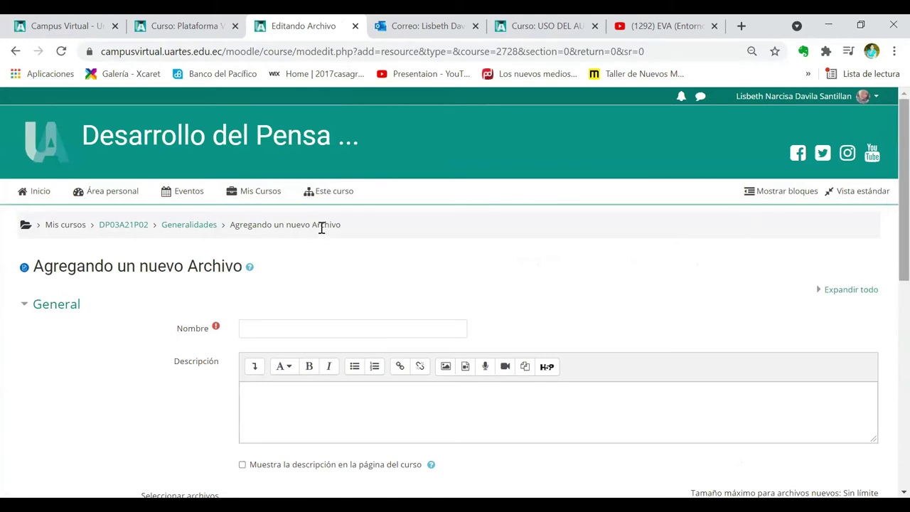
{"action": "scroll", "coordinate": [324, 232], "scroll_direction": "down", "scroll_amount": 2}
{"action": "type", "text": "Syllabus"}
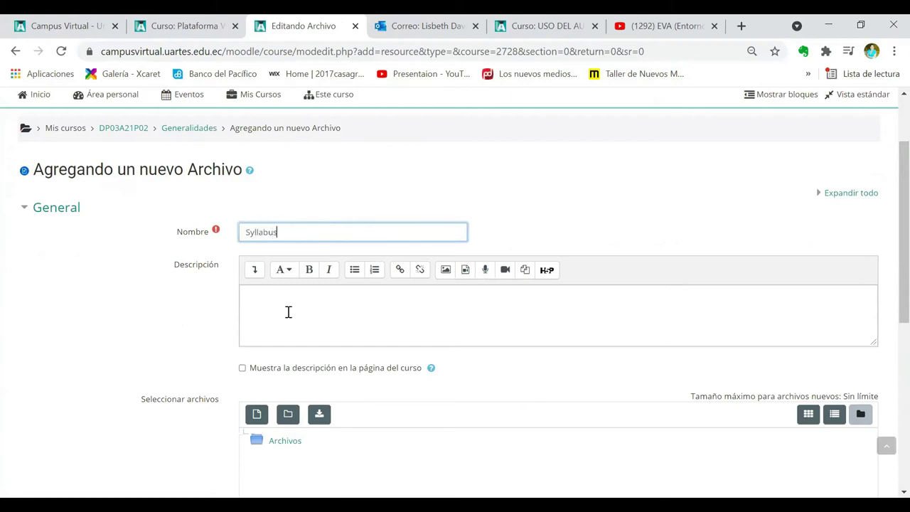
Upload Syllabo_ElectivaI_P02A21.pdf from the computer as the resource's file, leaving the save-as name empty.
{"action": "scroll", "coordinate": [887, 278], "scroll_direction": "down", "scroll_amount": 3}
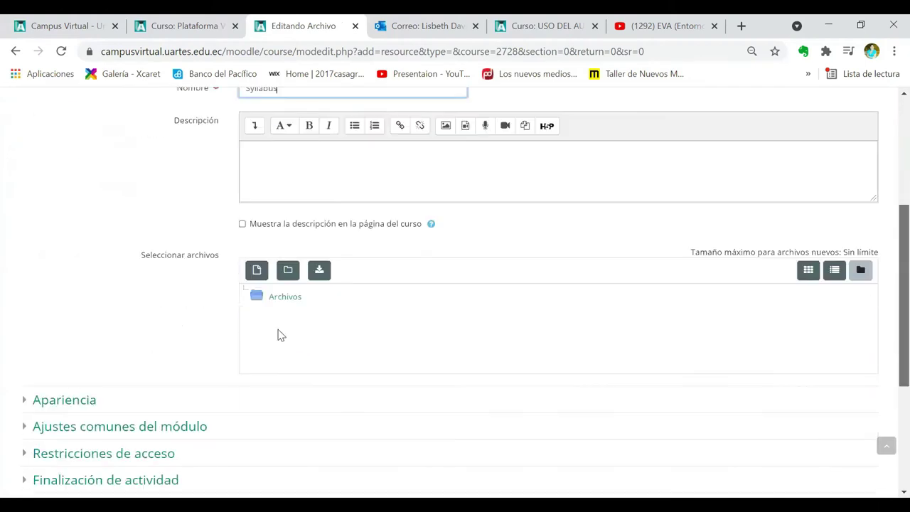
{"action": "left_click", "coordinate": [256, 269]}
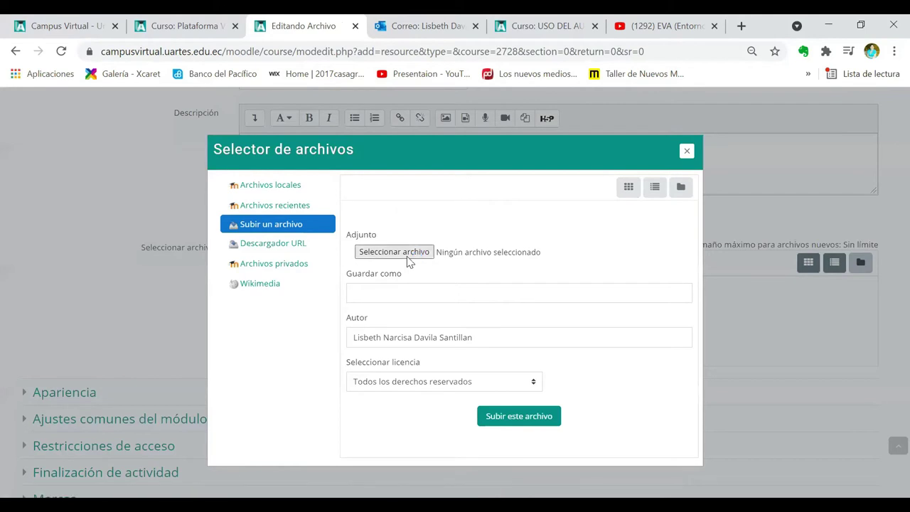
{"action": "left_click", "coordinate": [394, 252]}
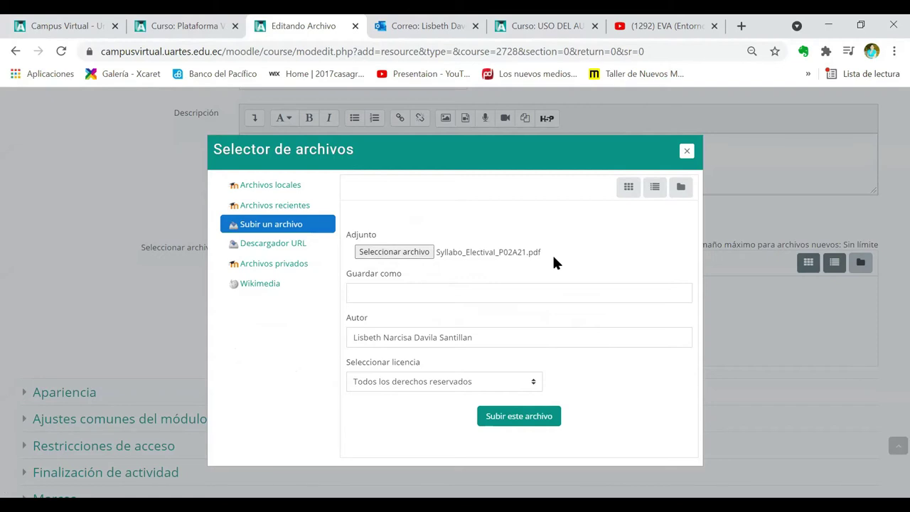
{"action": "left_click", "coordinate": [411, 292]}
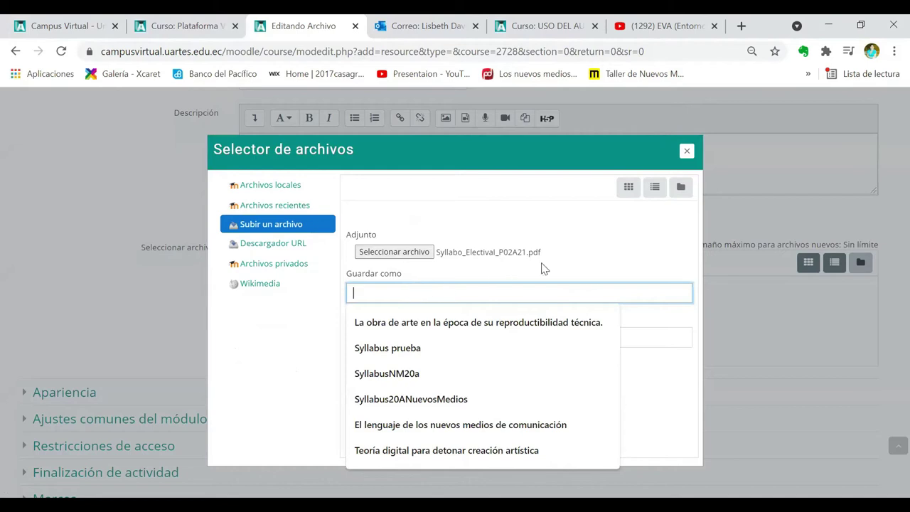
{"action": "left_click", "coordinate": [569, 260]}
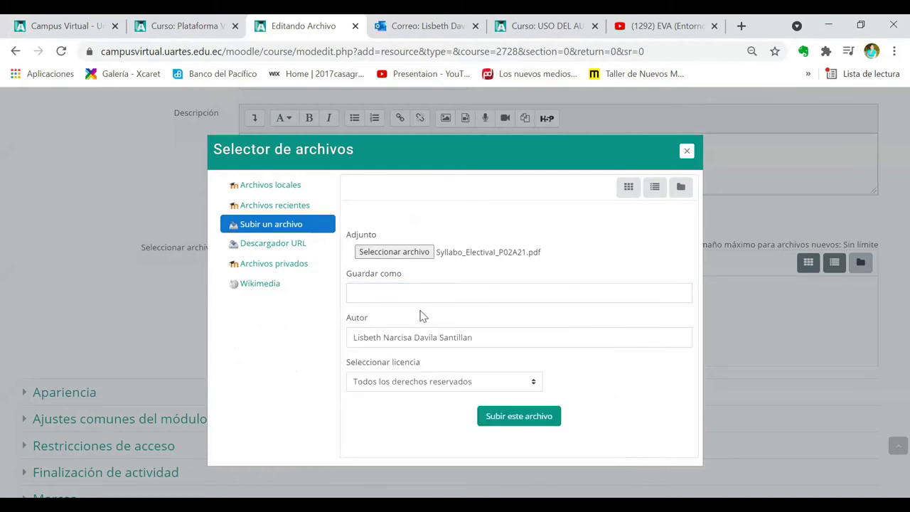
{"action": "left_click", "coordinate": [525, 422]}
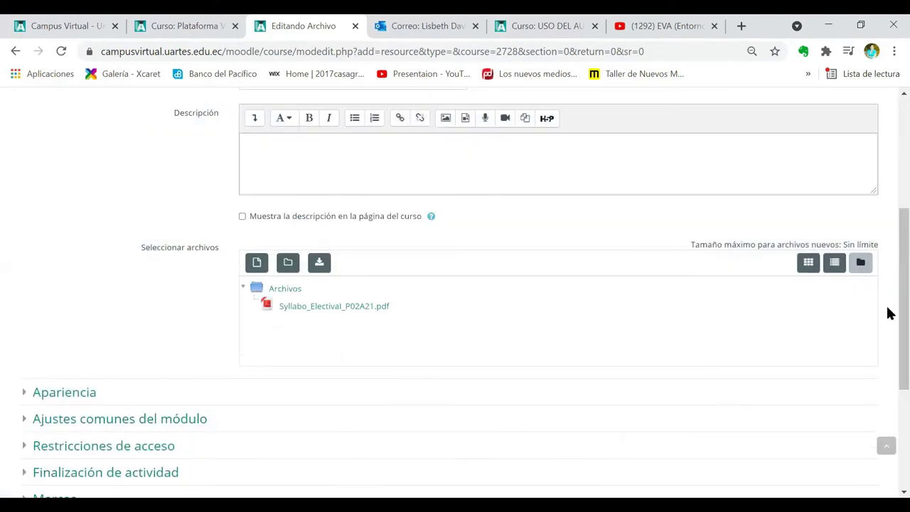
Set the Syllabus resource's display option under Apariencia to Incrustar.
{"action": "scroll", "coordinate": [27, 245], "scroll_direction": "down", "scroll_amount": 1}
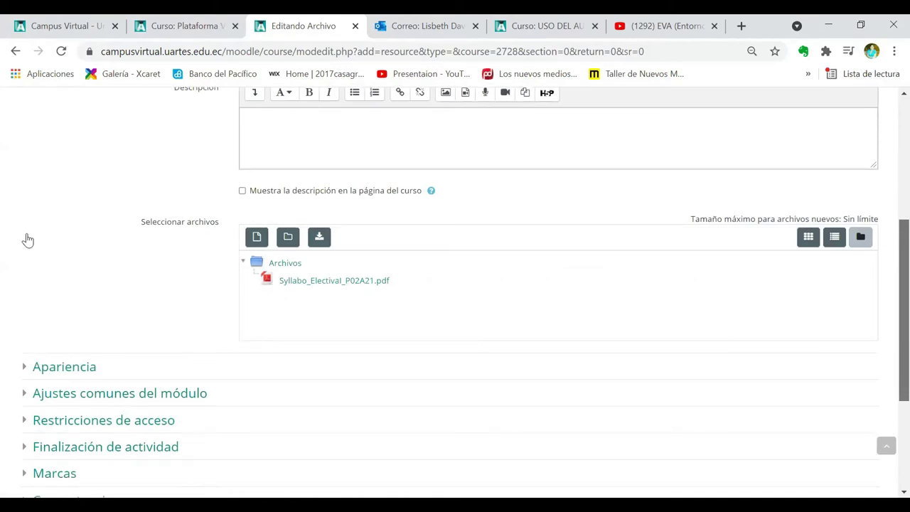
{"action": "scroll", "coordinate": [27, 240], "scroll_direction": "down", "scroll_amount": 2}
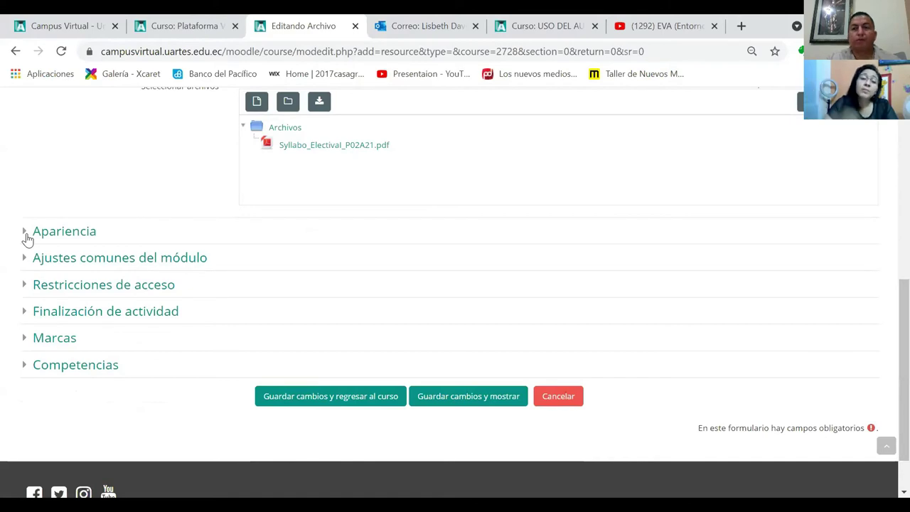
{"action": "left_click", "coordinate": [27, 235]}
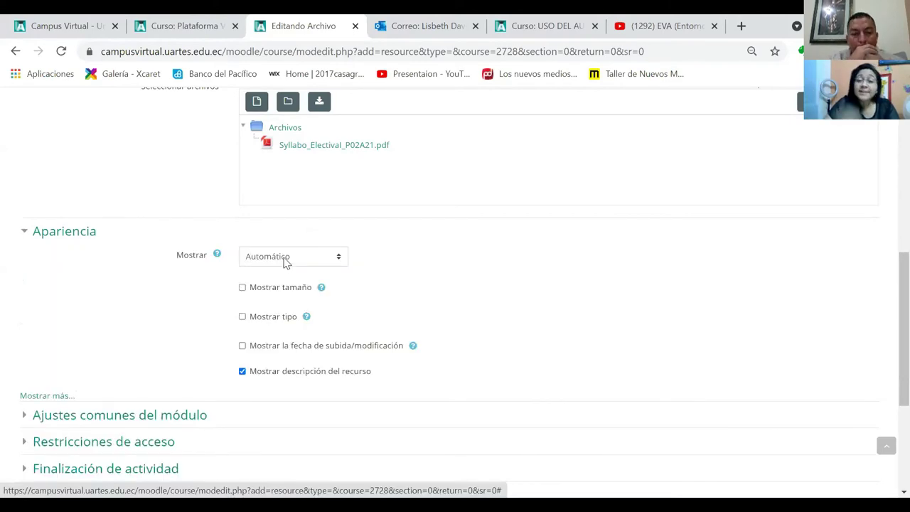
{"action": "left_click", "coordinate": [286, 262]}
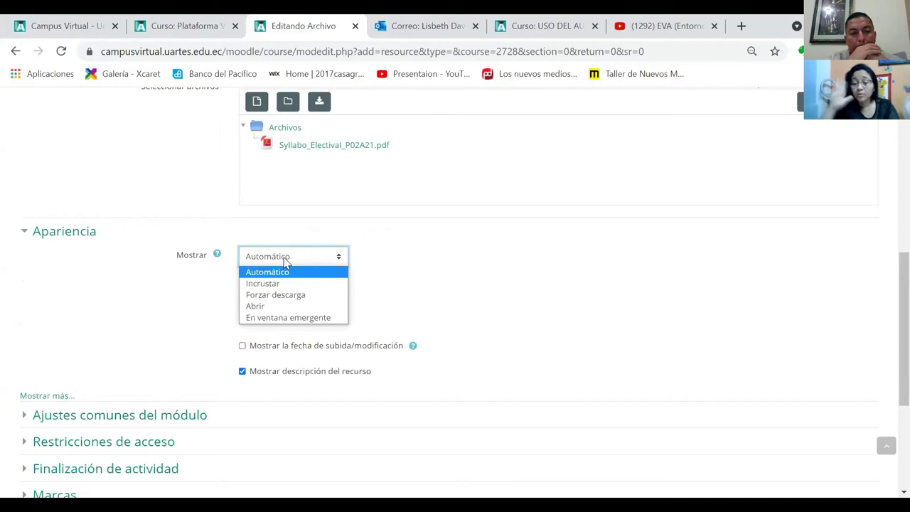
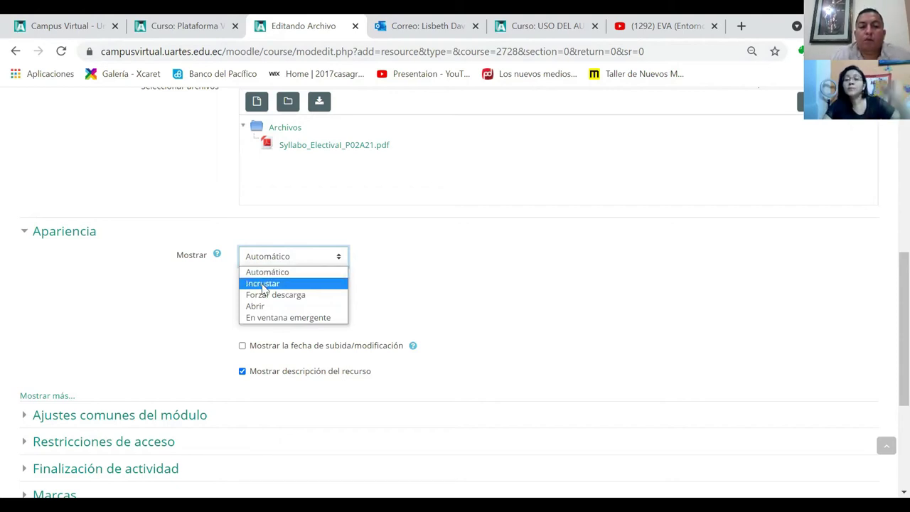
{"action": "left_click", "coordinate": [263, 283]}
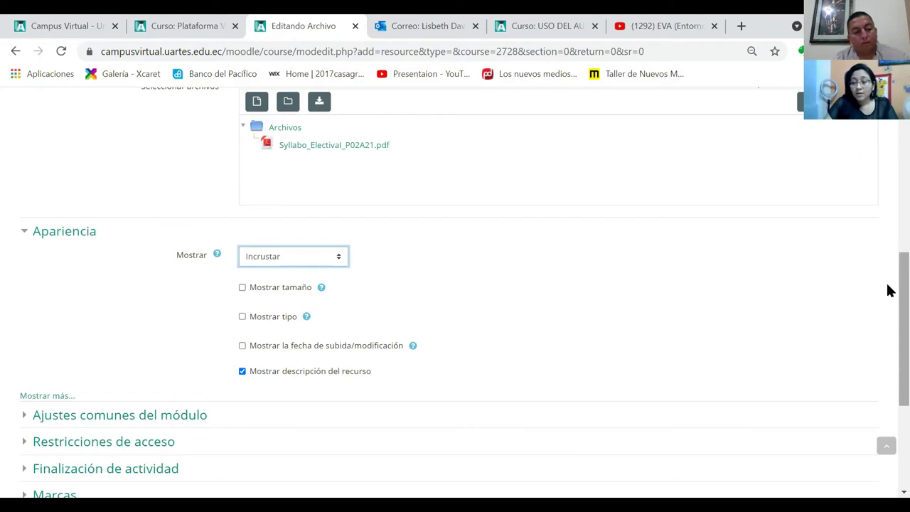
Inspect the common module settings of the Syllabus resource and collapse them again.
{"action": "scroll", "coordinate": [888, 290], "scroll_direction": "down", "scroll_amount": 2}
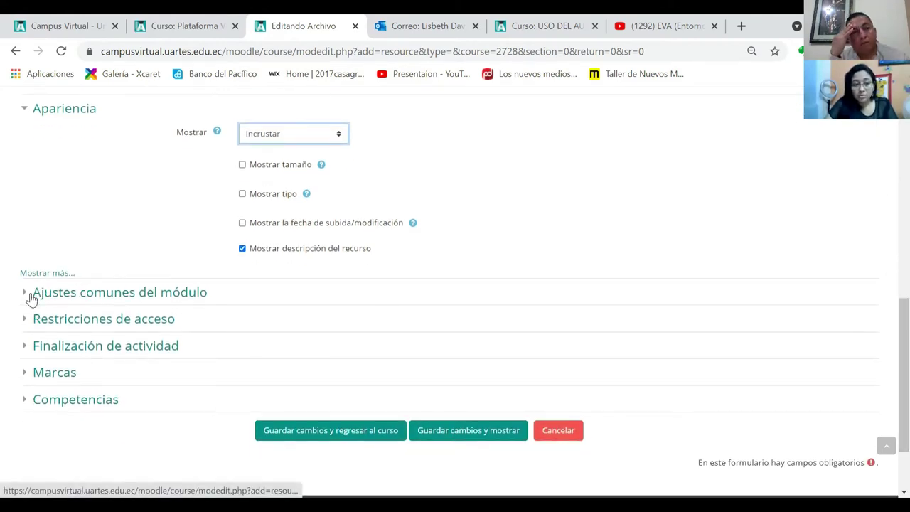
{"action": "left_click", "coordinate": [32, 273]}
{"action": "left_click", "coordinate": [26, 296]}
{"action": "left_click", "coordinate": [26, 296]}
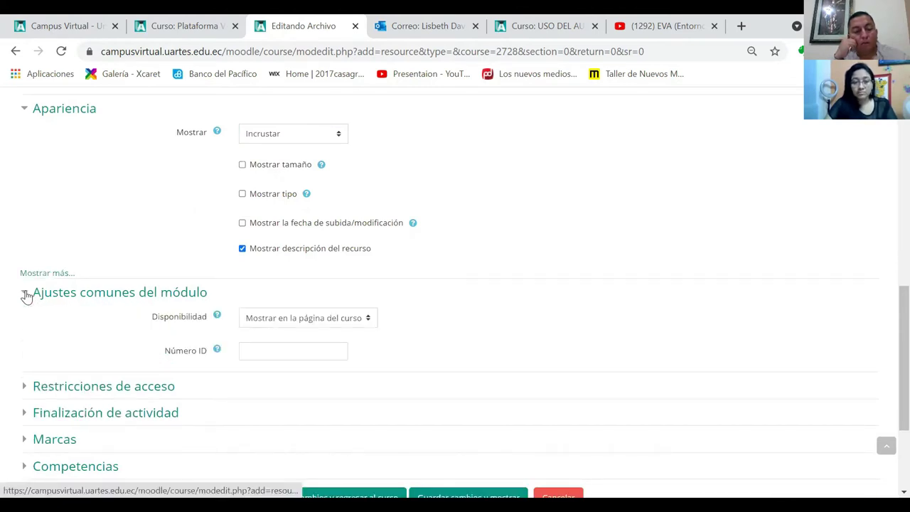
{"action": "left_click", "coordinate": [27, 296]}
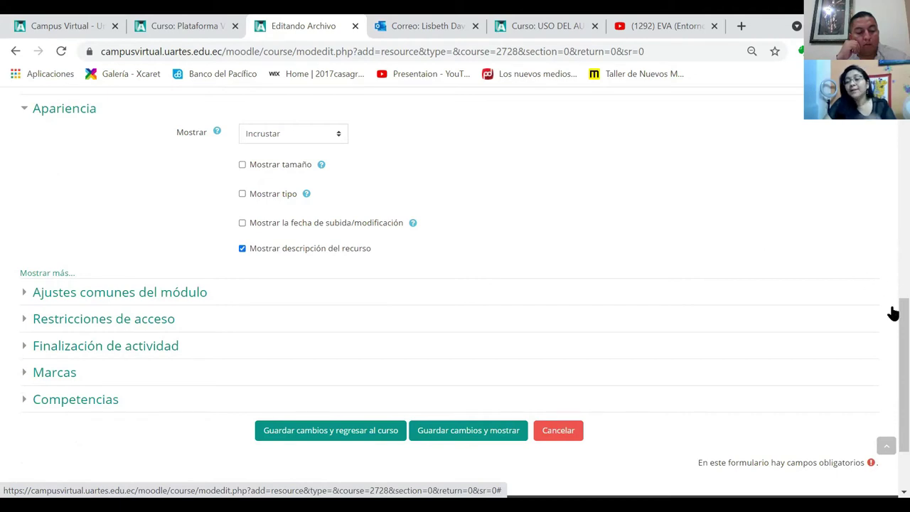
Set the resource's completion tracking to Mostrar la actividad como completada cuando se cumplan las condiciones.
{"action": "scroll", "coordinate": [893, 353], "scroll_direction": "down", "scroll_amount": 1}
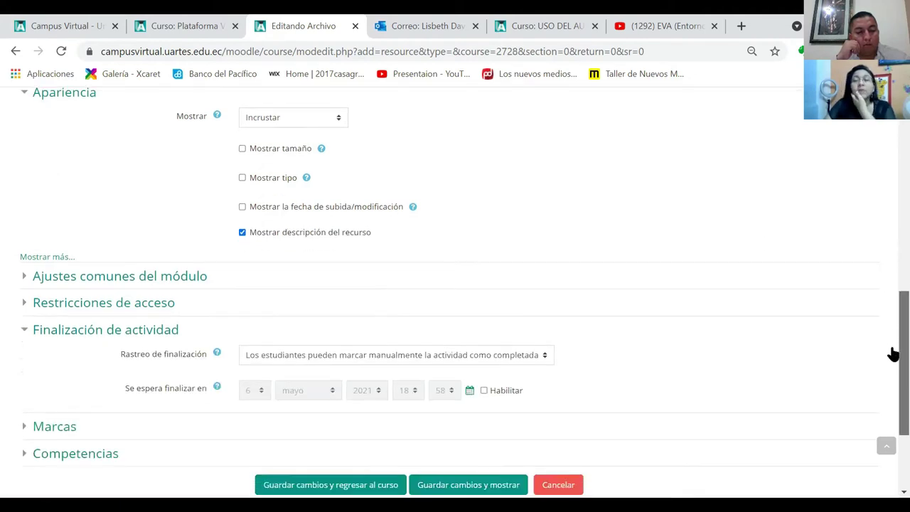
{"action": "scroll", "coordinate": [892, 353], "scroll_direction": "down", "scroll_amount": 1}
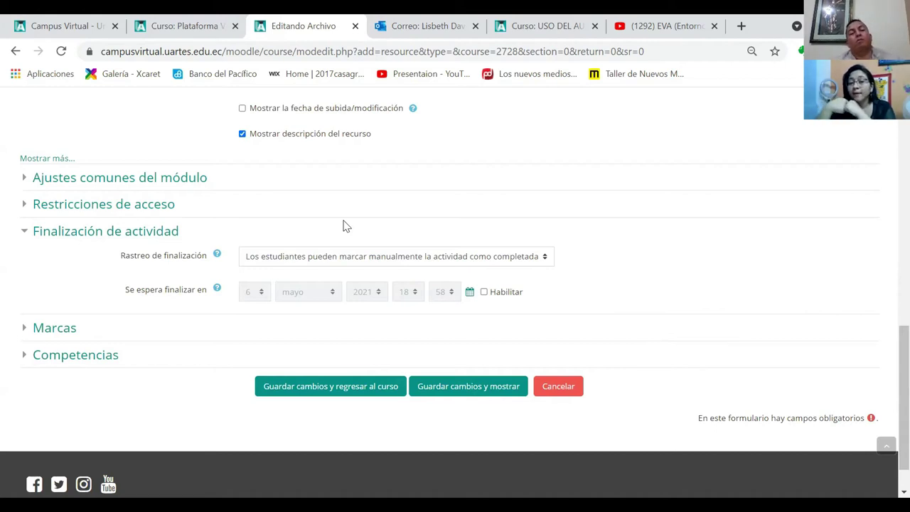
{"action": "left_click", "coordinate": [356, 259]}
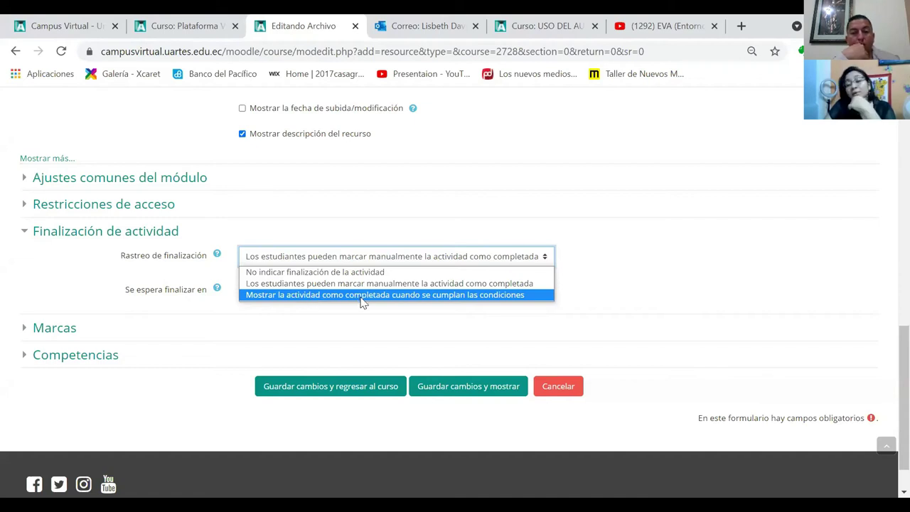
{"action": "left_click", "coordinate": [311, 295]}
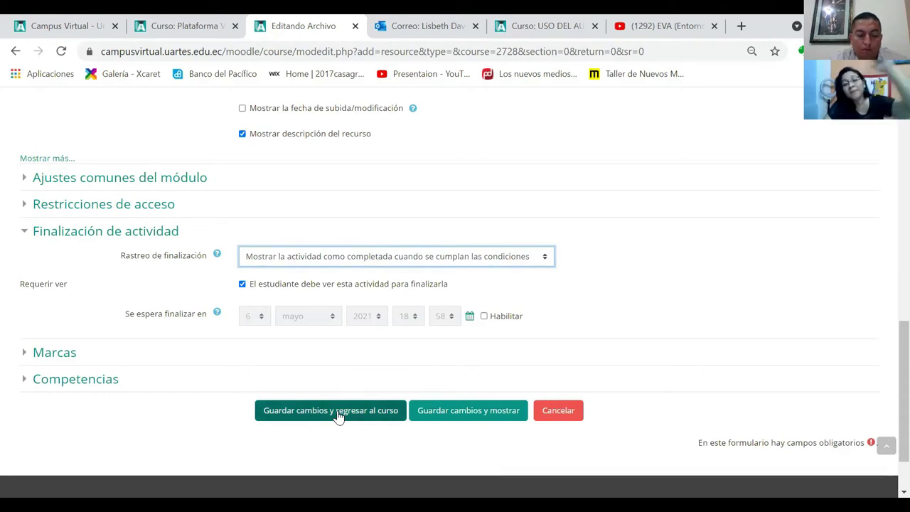
Save and display the Syllabus resource, and look through the pages of its embedded PDF.
{"action": "left_click", "coordinate": [483, 419]}
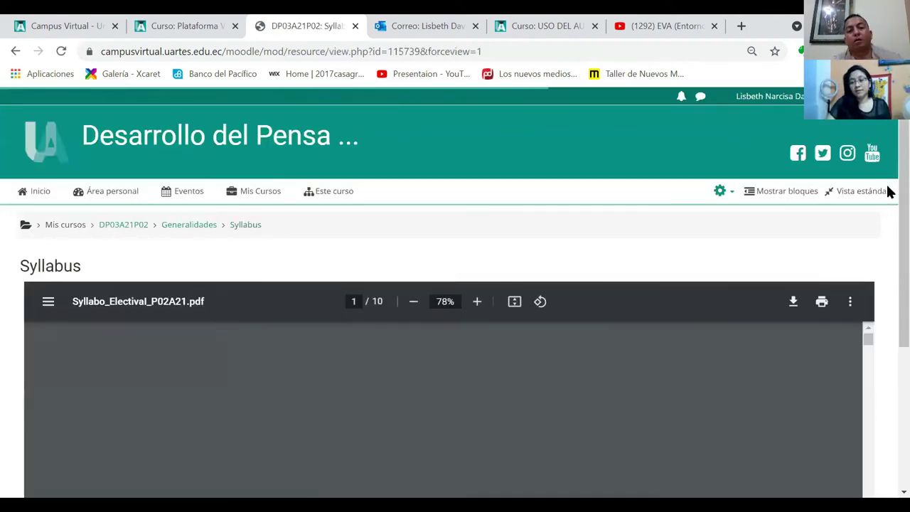
{"action": "scroll", "coordinate": [862, 263], "scroll_direction": "down", "scroll_amount": 2}
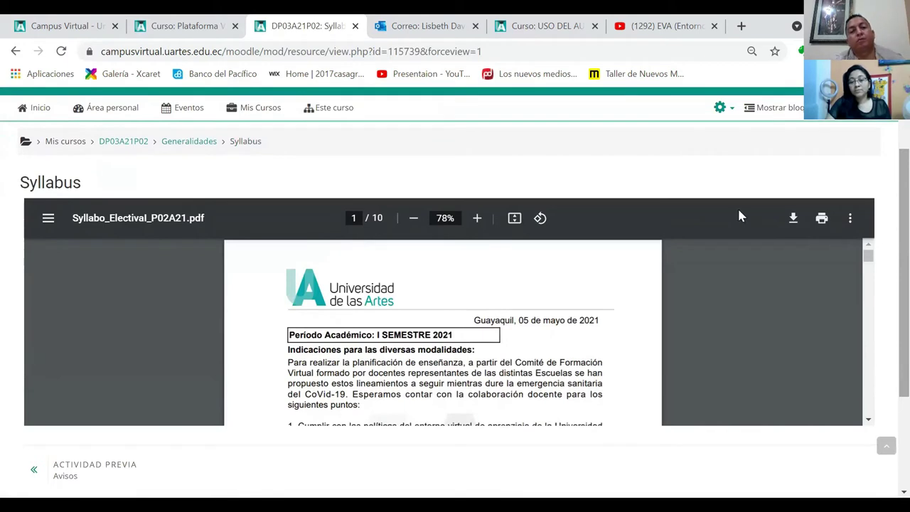
{"action": "scroll", "coordinate": [469, 242], "scroll_direction": "down", "scroll_amount": 15}
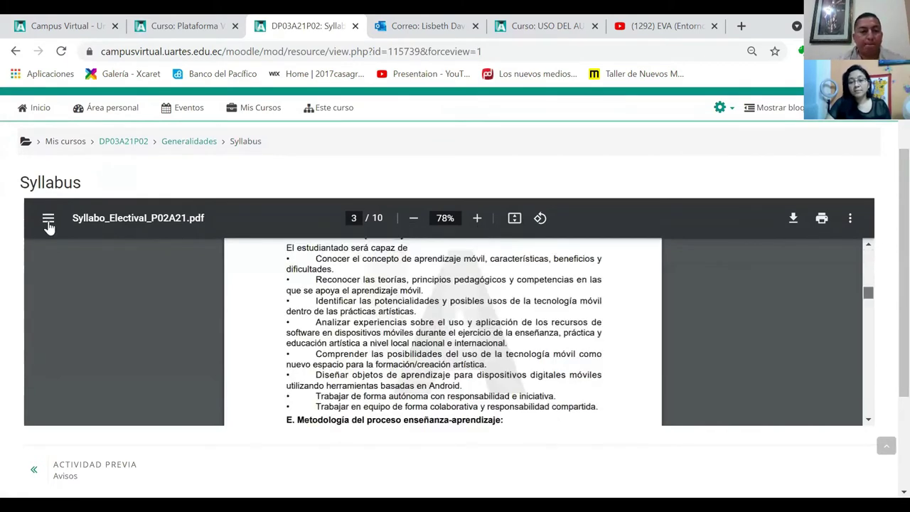
{"action": "scroll", "coordinate": [48, 226], "scroll_direction": "up", "scroll_amount": 3}
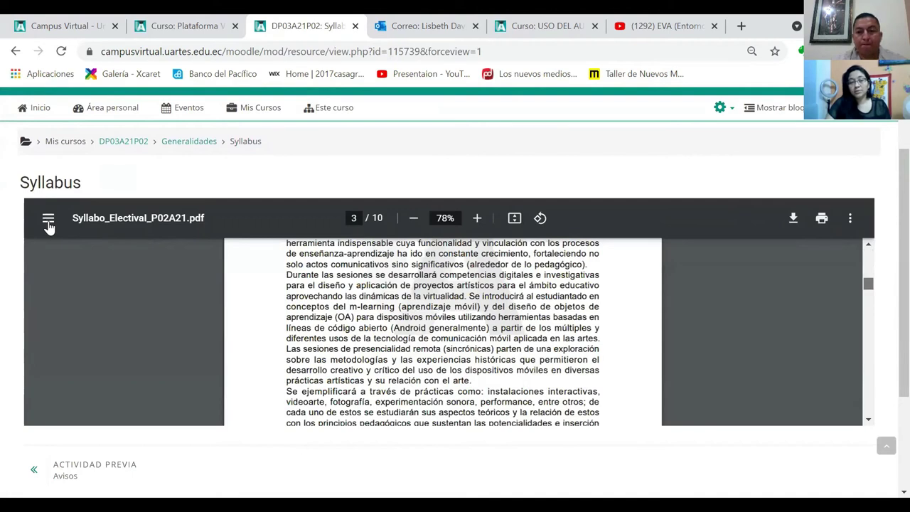
{"action": "scroll", "coordinate": [48, 226], "scroll_direction": "up", "scroll_amount": 10}
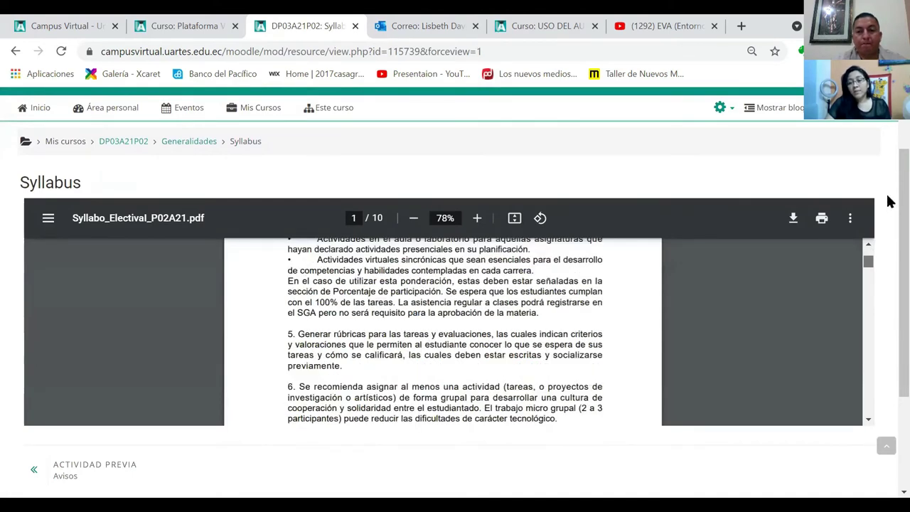
Leave the Syllabus resource and return to the Generalidades section of the course.
{"action": "scroll", "coordinate": [516, 320], "scroll_direction": "up", "scroll_amount": 5}
{"action": "scroll", "coordinate": [430, 323], "scroll_direction": "up", "scroll_amount": 1}
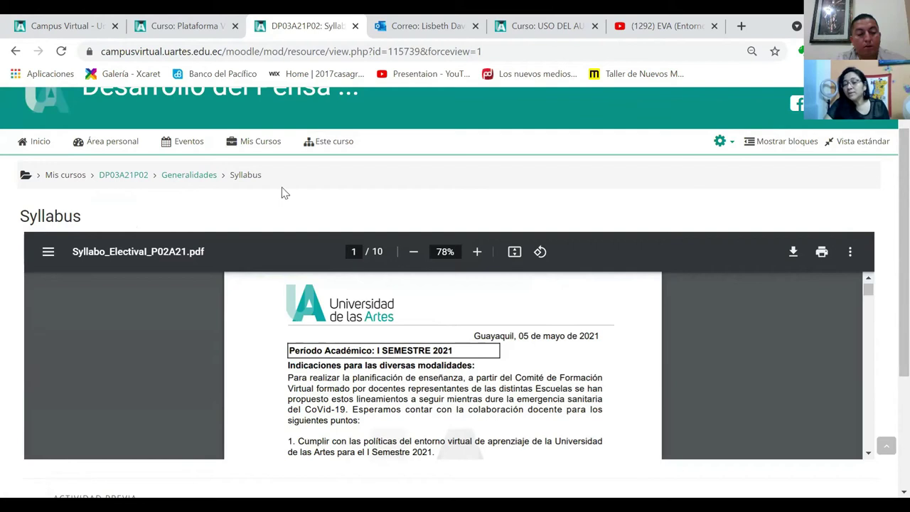
{"action": "left_click", "coordinate": [190, 183]}
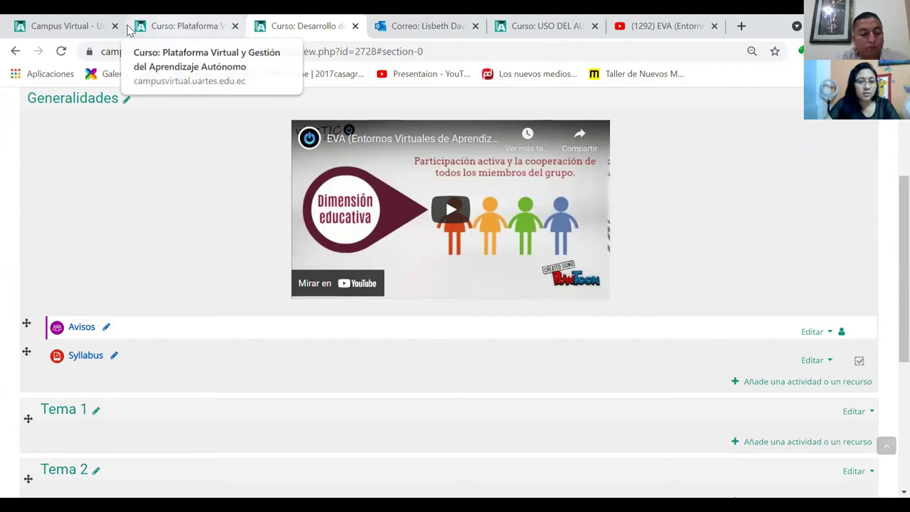
Switch to the ELECTIVA I course and examine its Generalidades del curso section, weekly tabs and S1 activities as a model.
{"action": "left_click", "coordinate": [66, 25]}
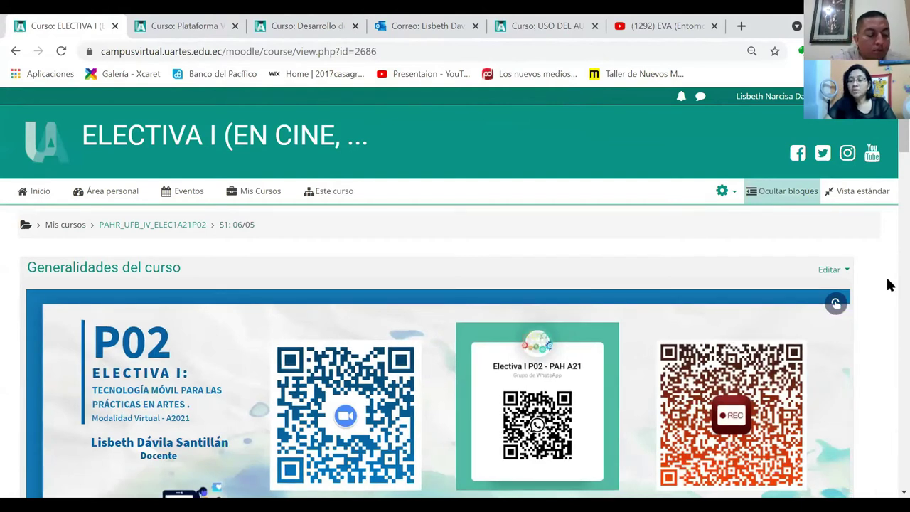
{"action": "scroll", "coordinate": [887, 213], "scroll_direction": "down", "scroll_amount": 5}
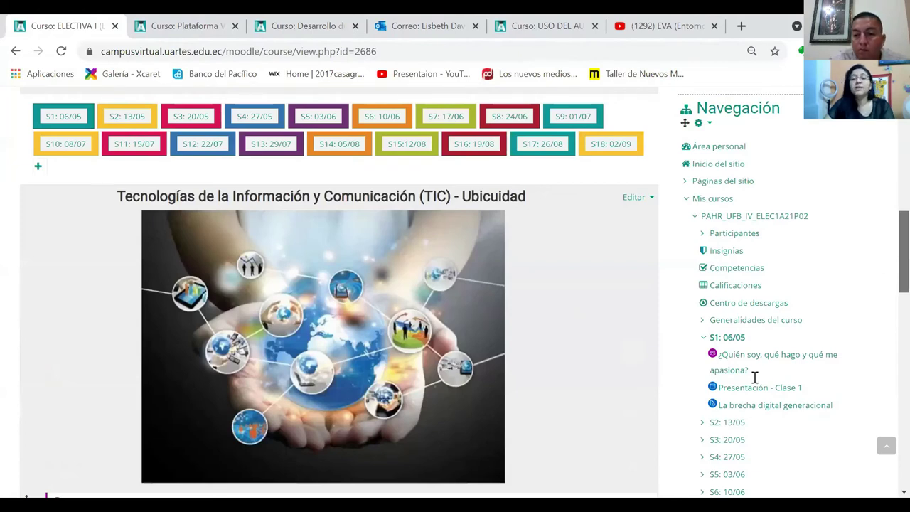
{"action": "scroll", "coordinate": [759, 378], "scroll_direction": "up", "scroll_amount": 3}
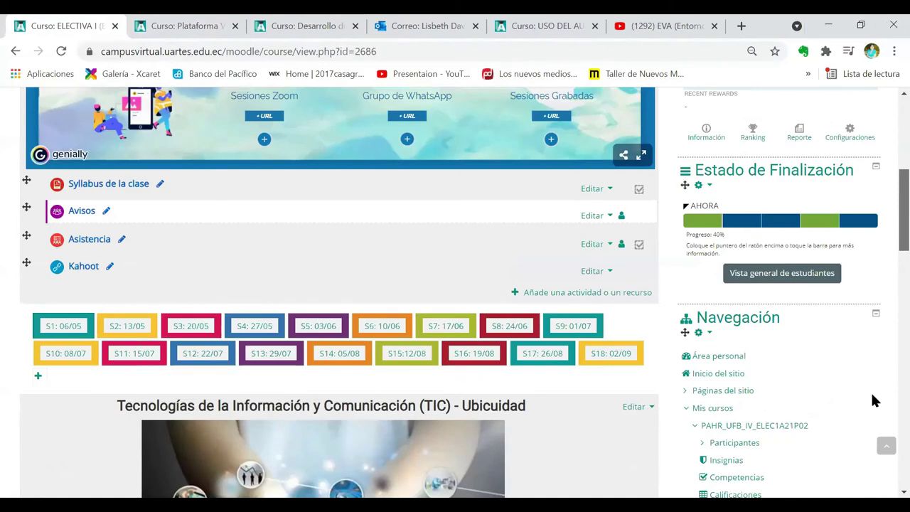
{"action": "scroll", "coordinate": [885, 383], "scroll_direction": "up", "scroll_amount": 1}
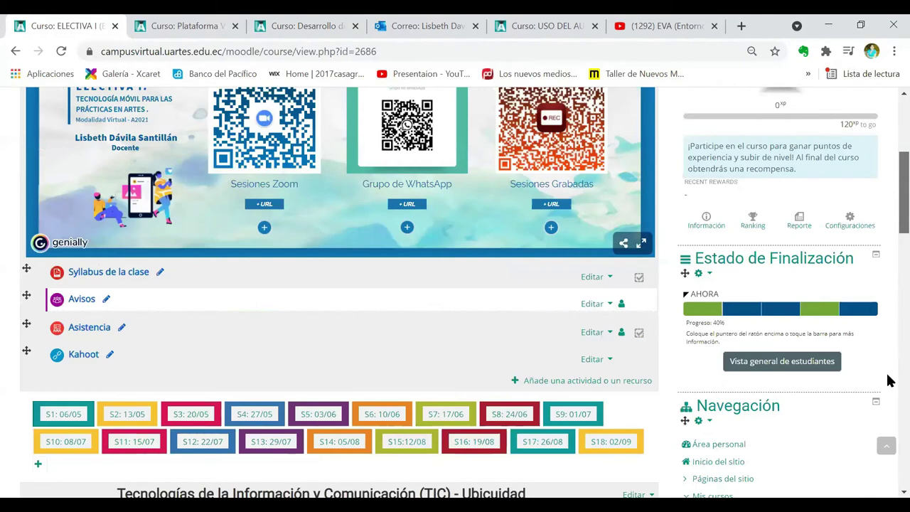
{"action": "scroll", "coordinate": [887, 381], "scroll_direction": "up", "scroll_amount": 1}
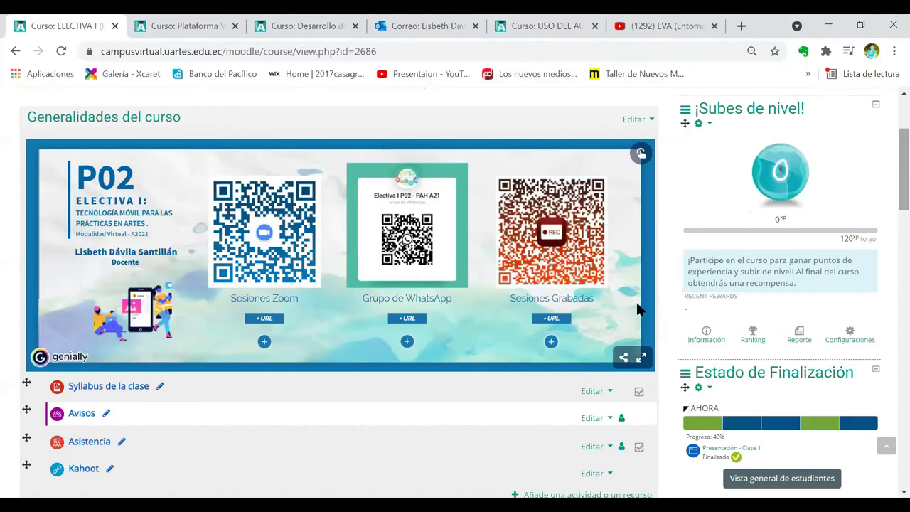
{"action": "scroll", "coordinate": [638, 314], "scroll_direction": "down", "scroll_amount": 1}
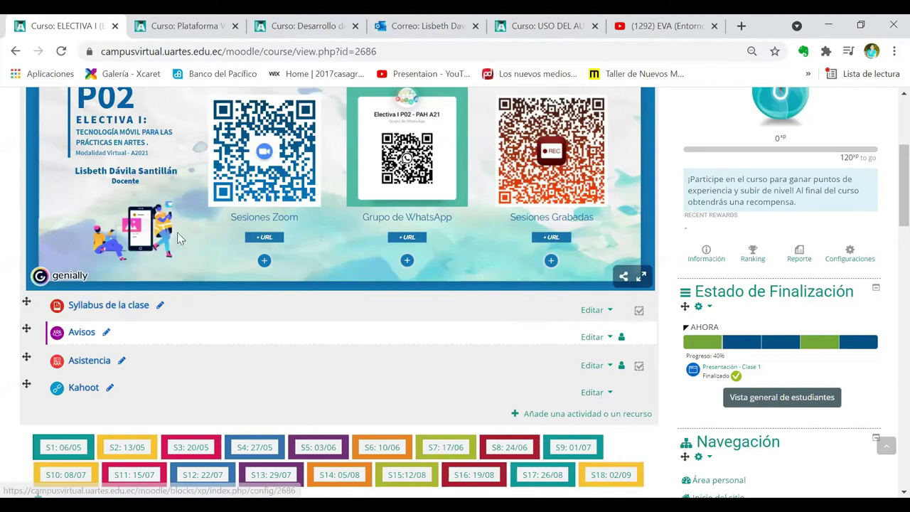
{"action": "scroll", "coordinate": [184, 238], "scroll_direction": "down", "scroll_amount": 8}
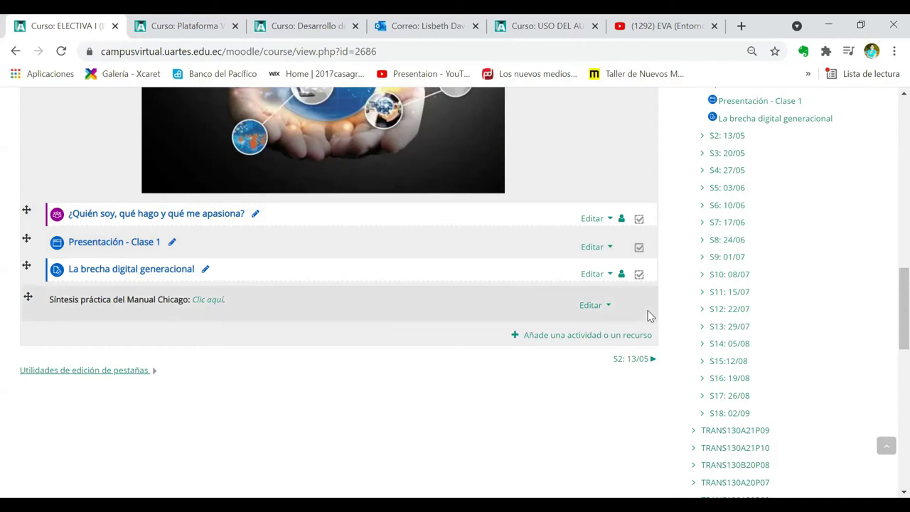
Examine the navigation tree and the Estado de Finalización progress bar of the ELECTIVA I course.
{"action": "scroll", "coordinate": [888, 337], "scroll_direction": "up", "scroll_amount": 3}
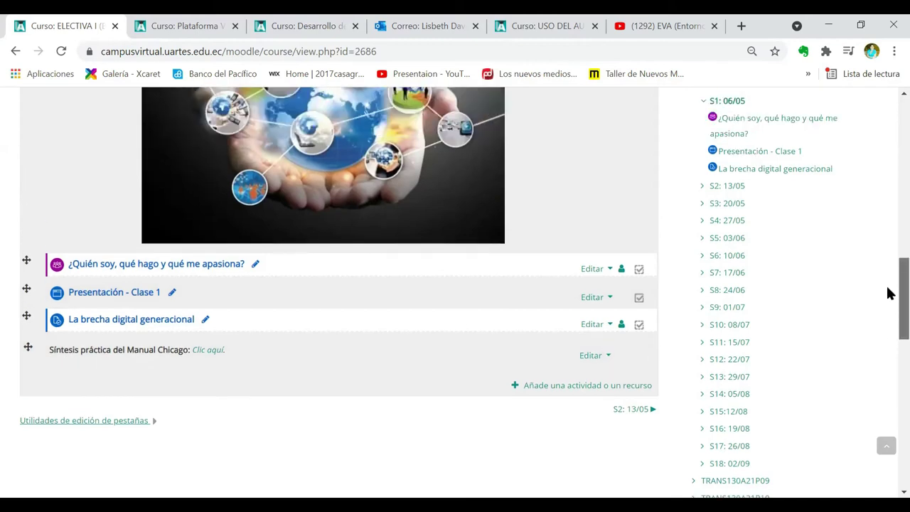
{"action": "scroll", "coordinate": [719, 234], "scroll_direction": "up", "scroll_amount": 3}
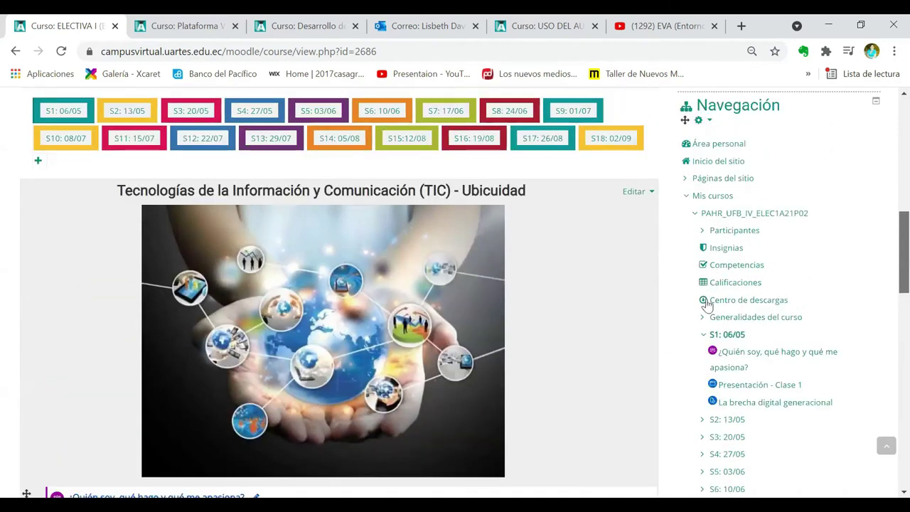
{"action": "scroll", "coordinate": [703, 317], "scroll_direction": "up", "scroll_amount": 2}
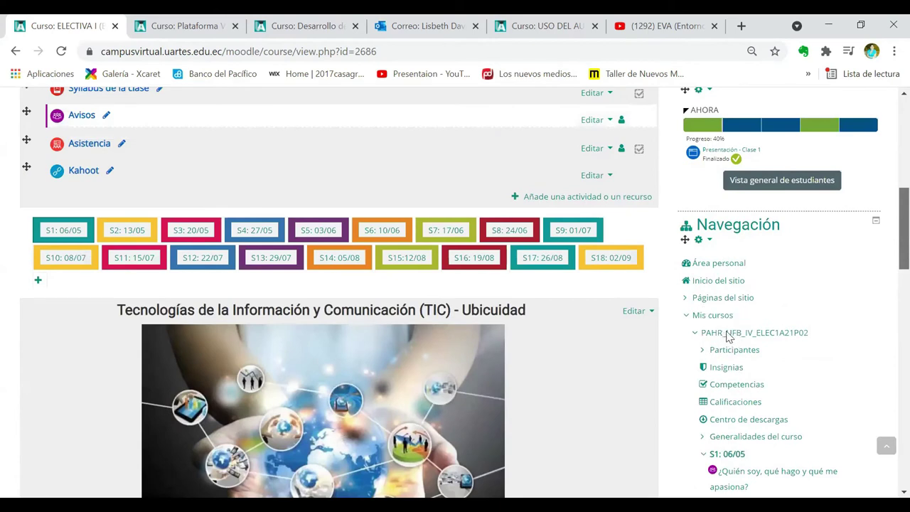
{"action": "scroll", "coordinate": [732, 328], "scroll_direction": "up", "scroll_amount": 3}
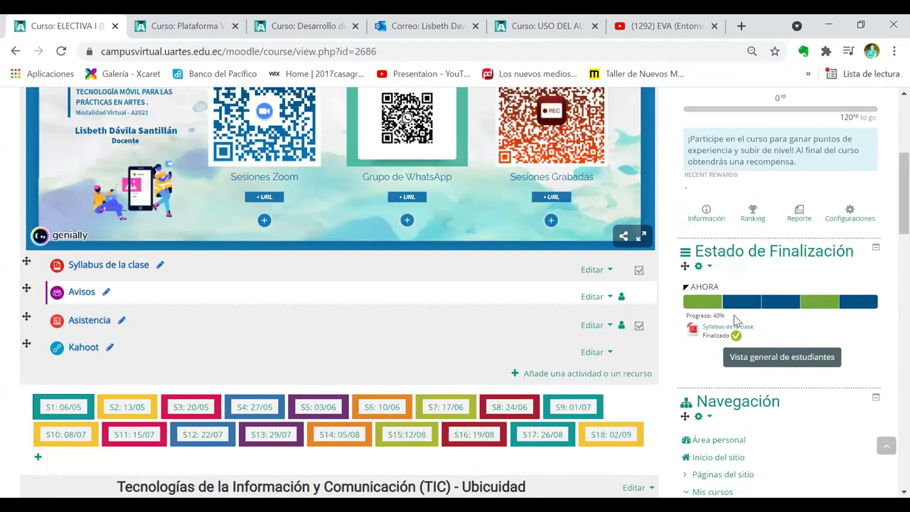
{"action": "mouse_move", "coordinate": [743, 310]}
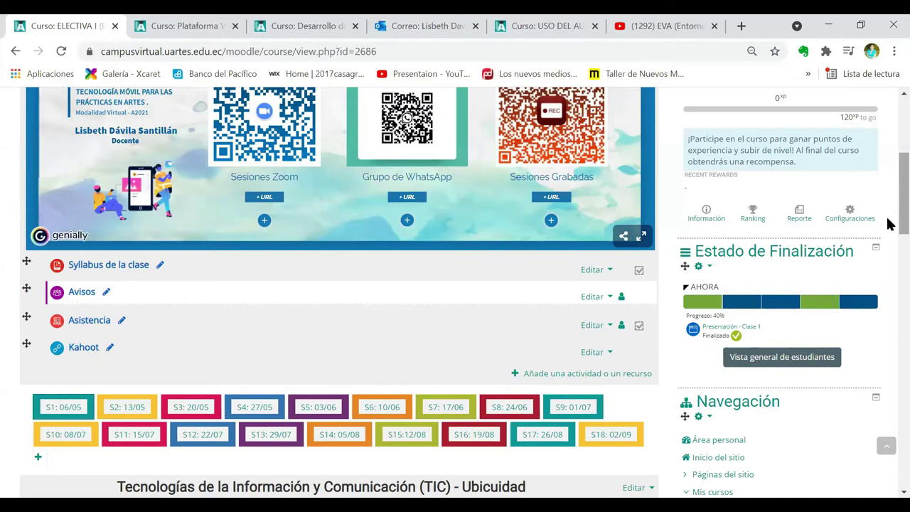
{"action": "scroll", "coordinate": [890, 189], "scroll_direction": "up", "scroll_amount": 1}
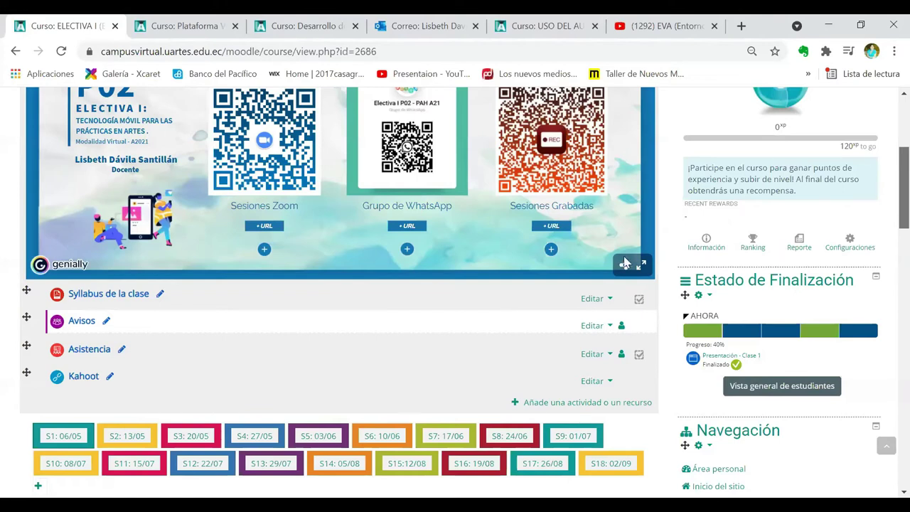
{"action": "mouse_move", "coordinate": [739, 327]}
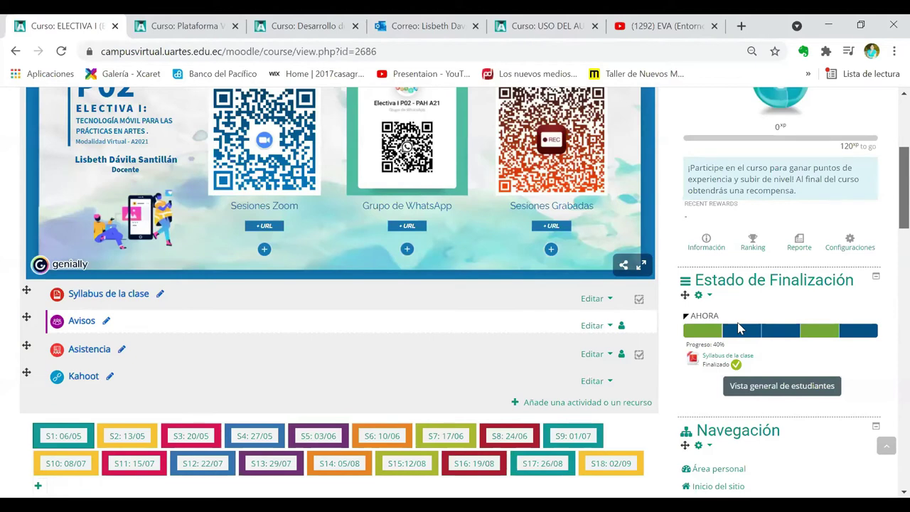
{"action": "scroll", "coordinate": [668, 196], "scroll_direction": "up", "scroll_amount": 3}
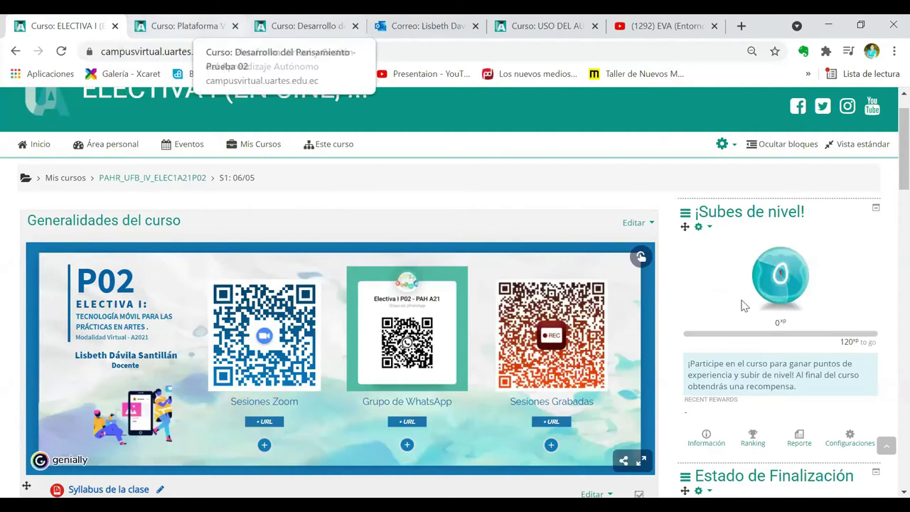
Switch back to the Desarrollo del Pensamiento course and add a new URL resource to its Generalidades section.
{"action": "key", "text": "ctrl+3"}
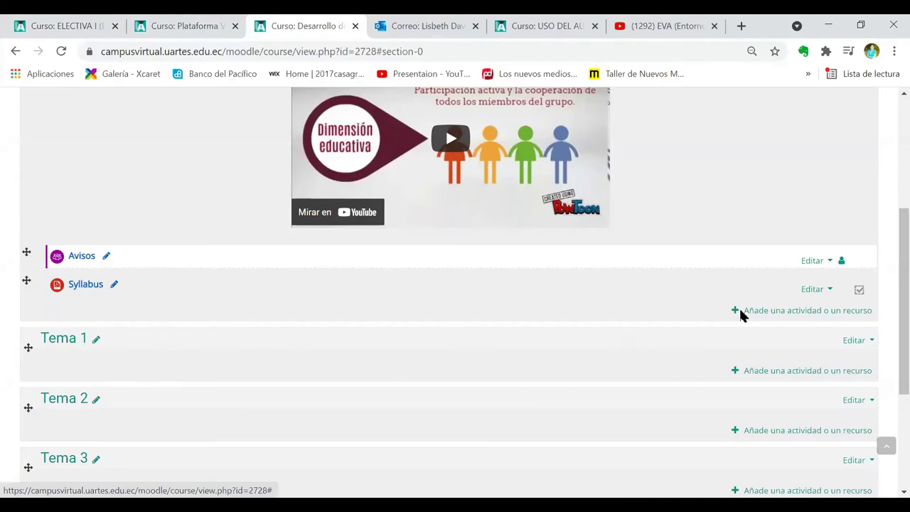
{"action": "left_click", "coordinate": [741, 315]}
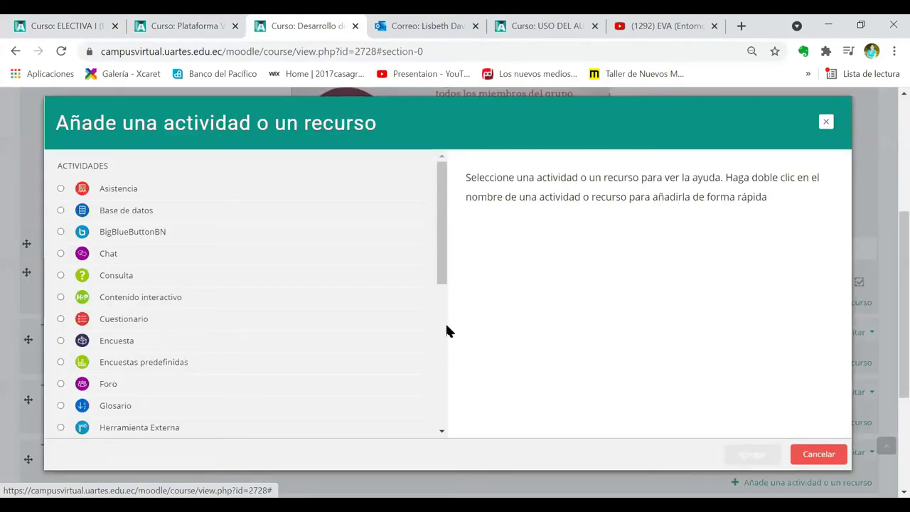
{"action": "left_click", "coordinate": [440, 375]}
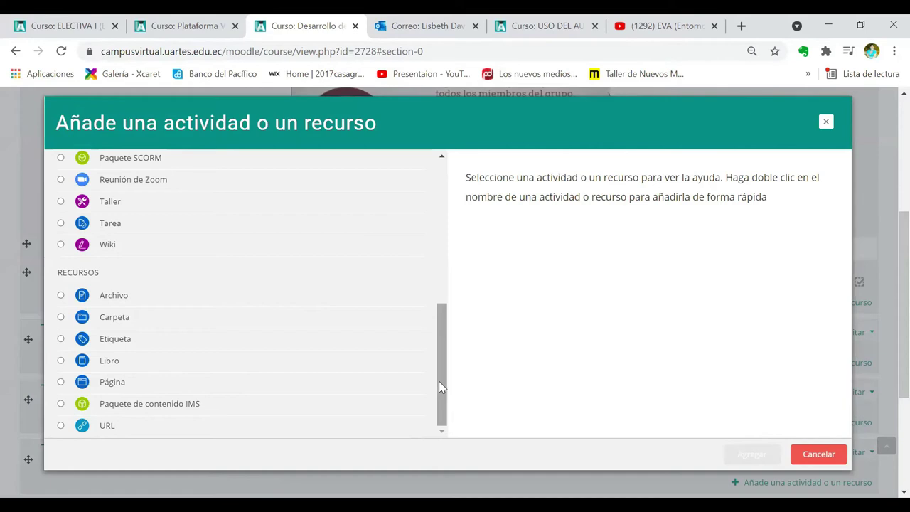
{"action": "left_click", "coordinate": [61, 425]}
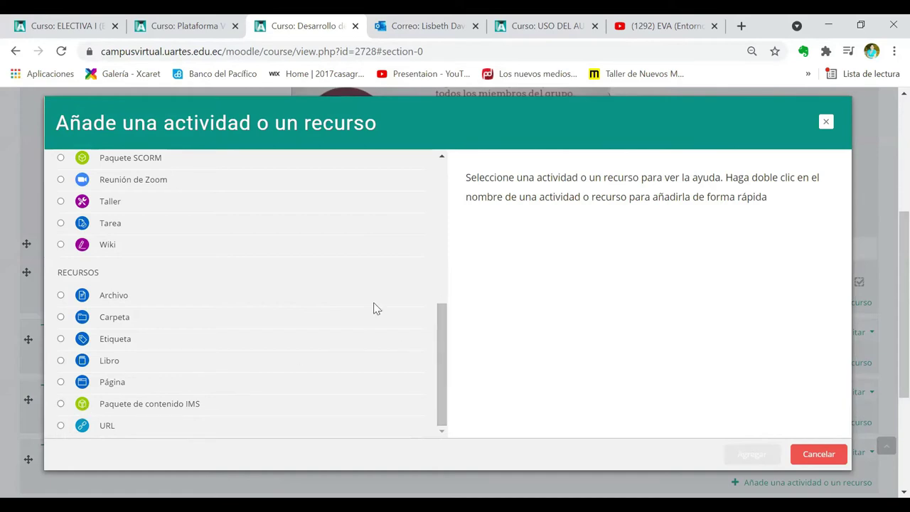
{"action": "left_click", "coordinate": [757, 457]}
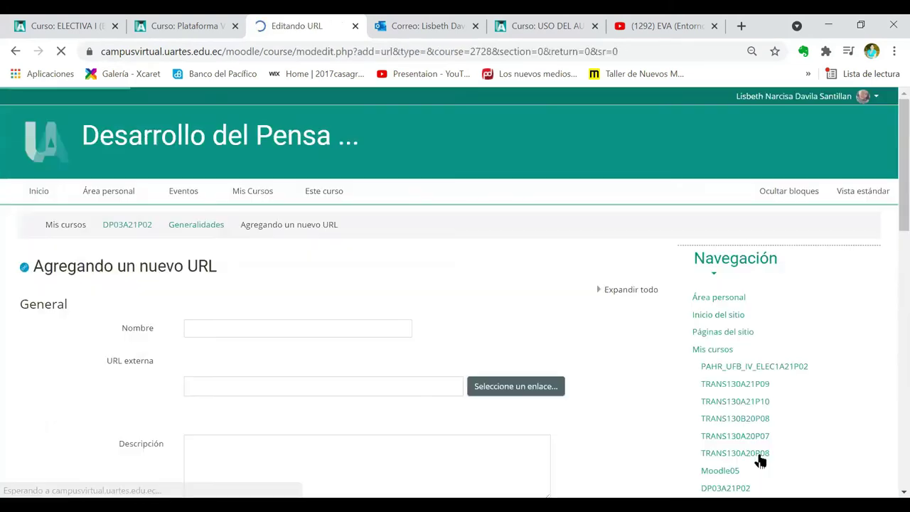
Name the URL resource Enlace prueba and set its external URL to kahoot.it.
{"action": "left_click", "coordinate": [228, 334]}
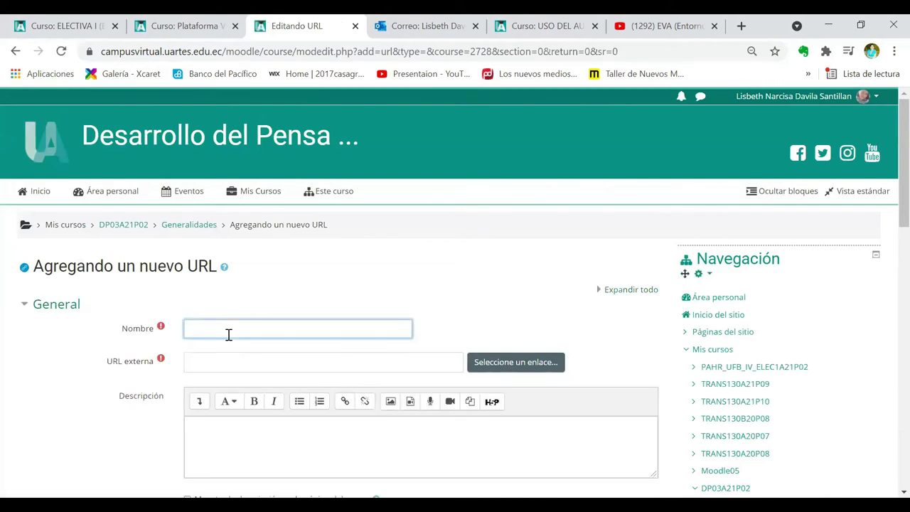
{"action": "type", "text": "Enlac"}
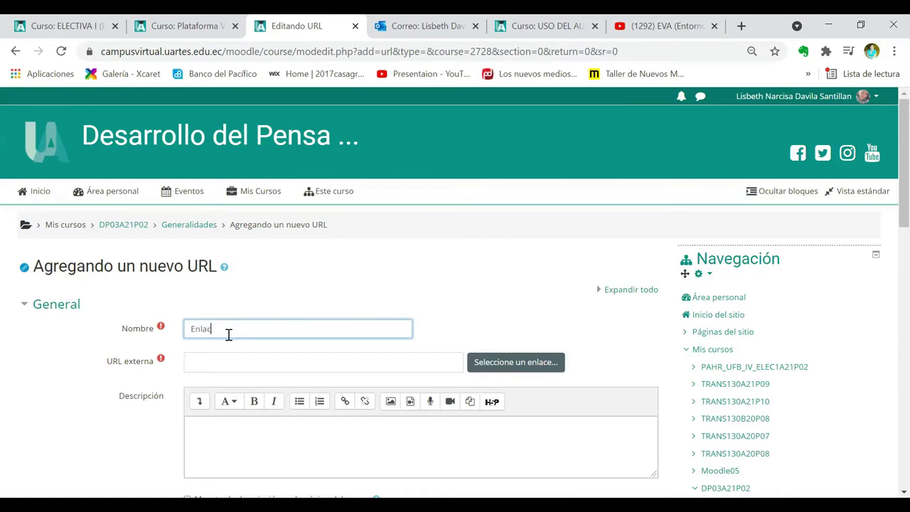
{"action": "type", "text": "e prueba"}
{"action": "left_click", "coordinate": [238, 357]}
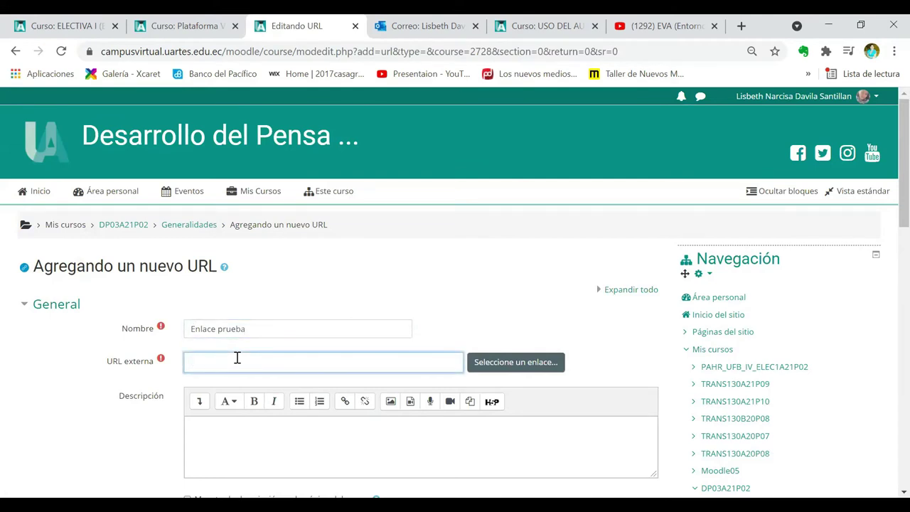
{"action": "type", "text": "kahoot.it"}
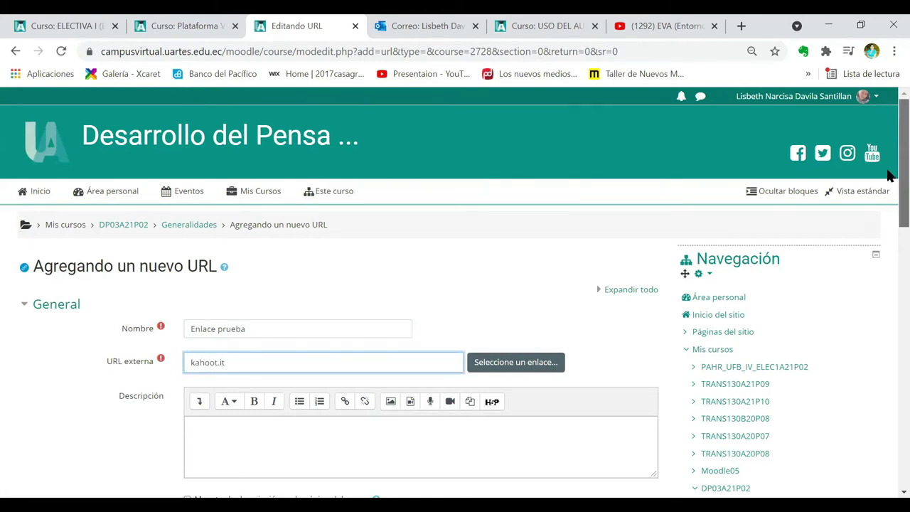
Set the link's completion tracking to Mostrar la actividad como completada cuando se cumplan las condiciones, and try to save and return to the course.
{"action": "scroll", "coordinate": [890, 178], "scroll_direction": "down", "scroll_amount": 1}
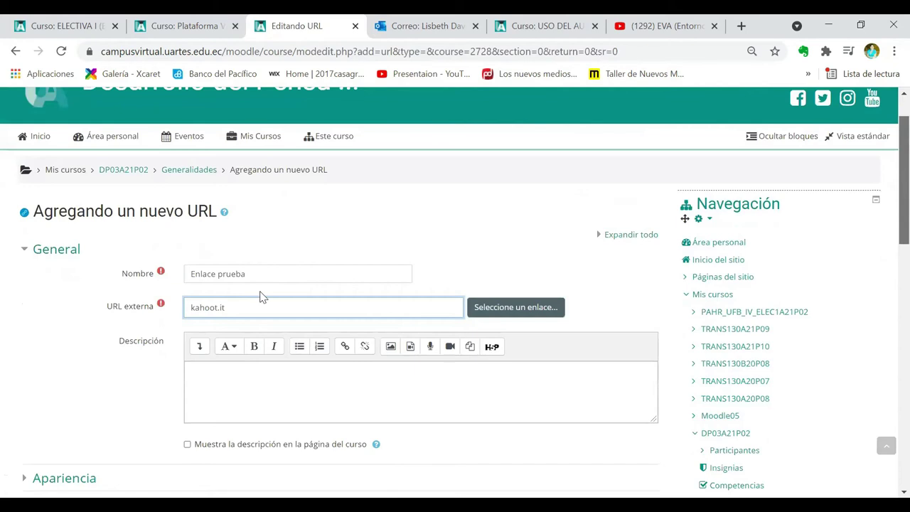
{"action": "scroll", "coordinate": [278, 308], "scroll_direction": "down", "scroll_amount": 2}
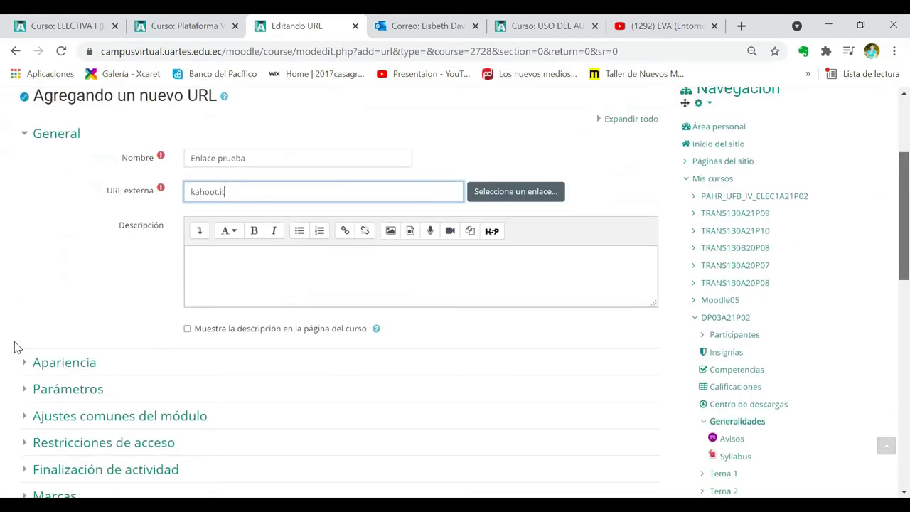
{"action": "scroll", "coordinate": [22, 348], "scroll_direction": "down", "scroll_amount": 1}
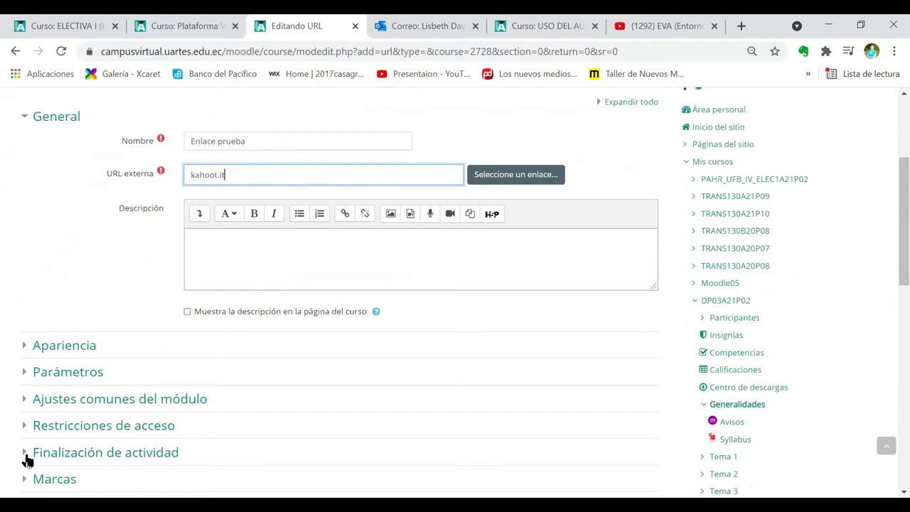
{"action": "left_click", "coordinate": [26, 460]}
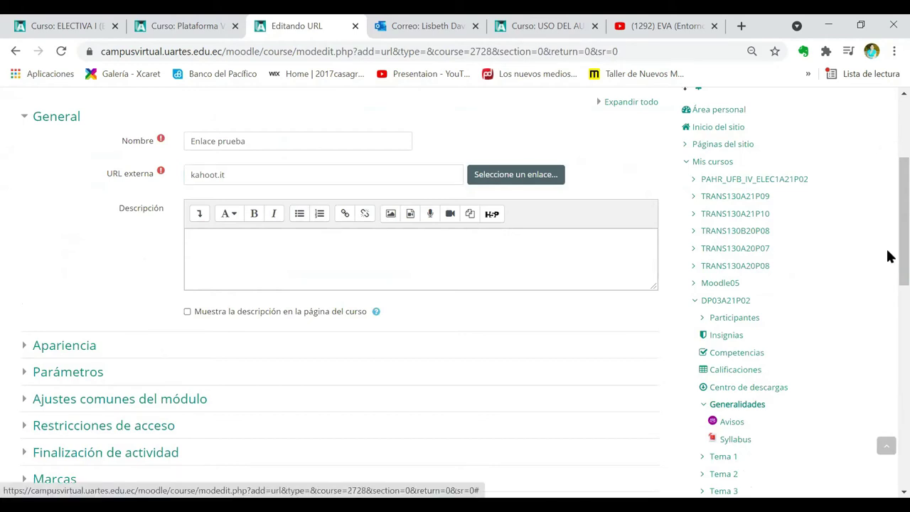
{"action": "key", "text": "Return"}
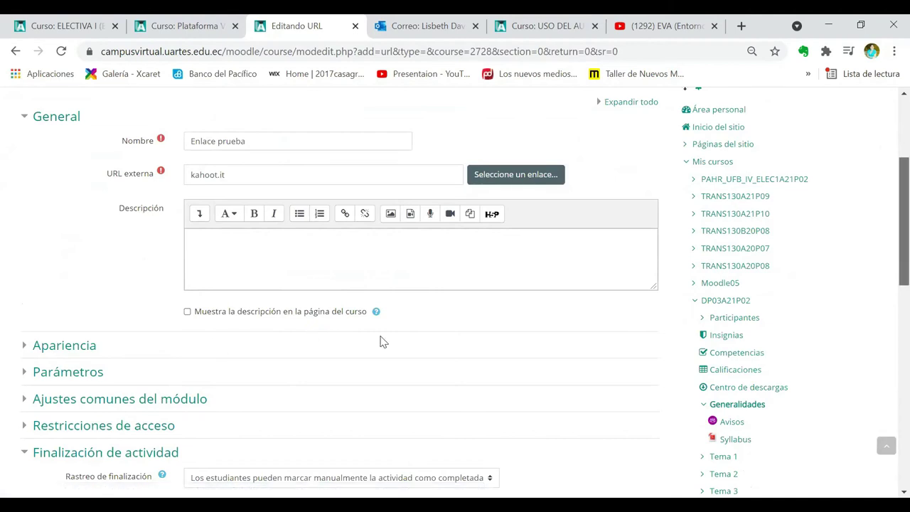
{"action": "scroll", "coordinate": [358, 349], "scroll_direction": "down", "scroll_amount": 2}
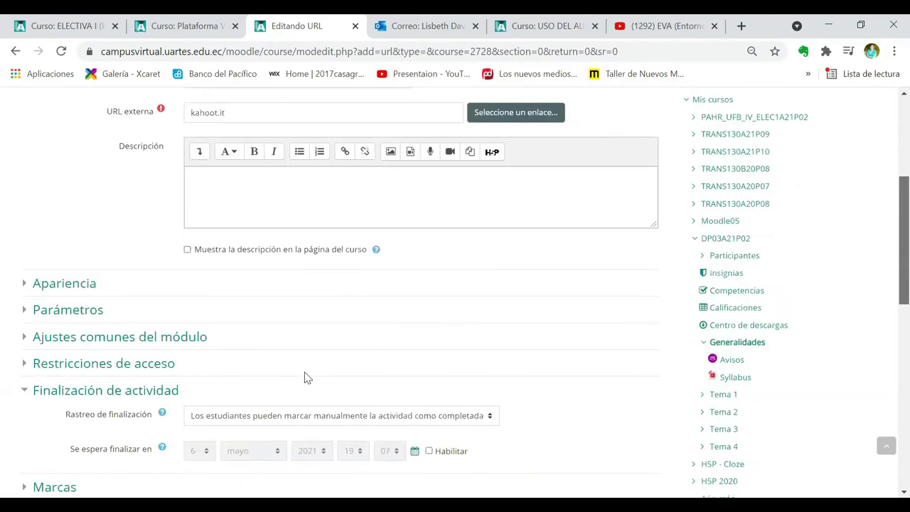
{"action": "key", "text": "alt+Down"}
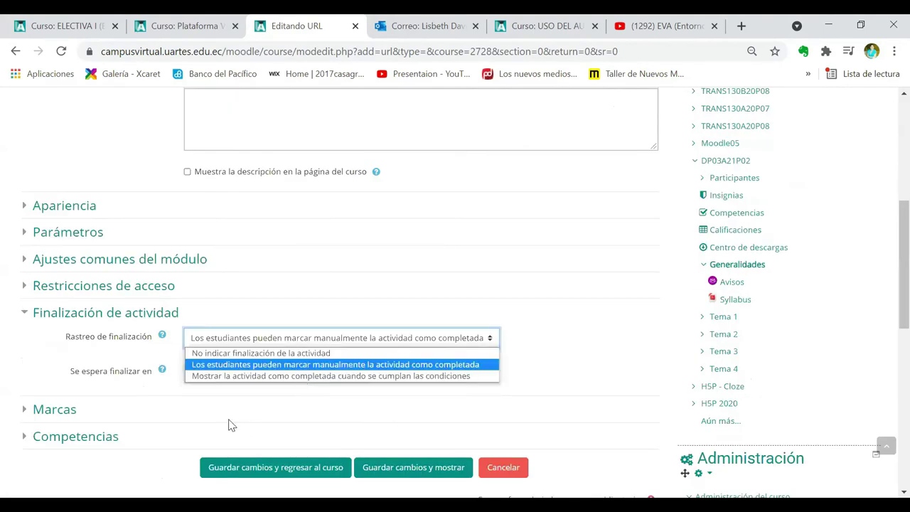
{"action": "left_click", "coordinate": [211, 375]}
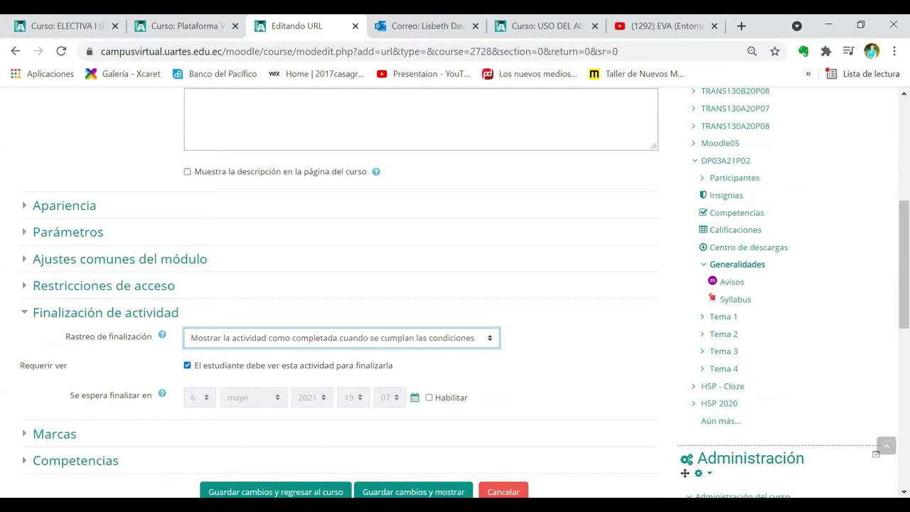
{"action": "left_click", "coordinate": [275, 491]}
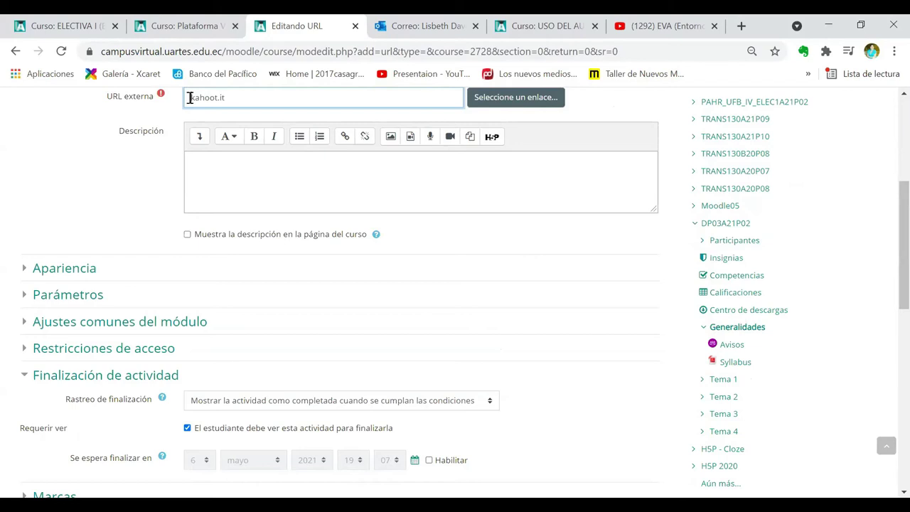
{"action": "type", "text": "https://"}
{"action": "key", "text": "Return"}
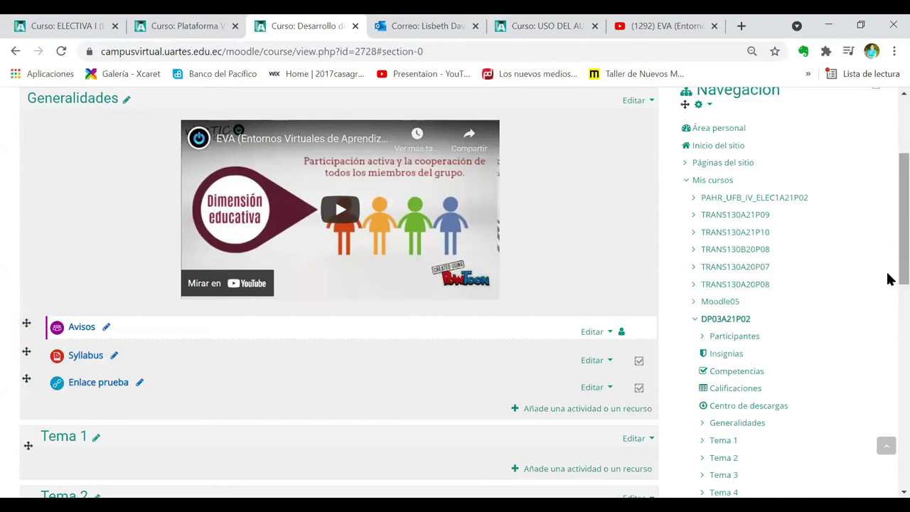
Add a new Página resource to the Generalidades section of the course.
{"action": "scroll", "coordinate": [887, 270], "scroll_direction": "down", "scroll_amount": 3}
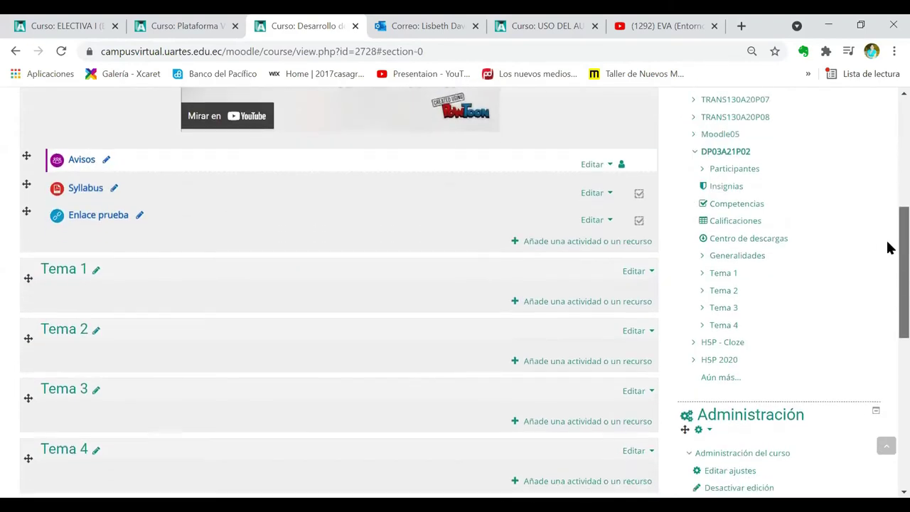
{"action": "scroll", "coordinate": [887, 247], "scroll_direction": "up", "scroll_amount": 2}
{"action": "scroll", "coordinate": [887, 248], "scroll_direction": "down", "scroll_amount": 1}
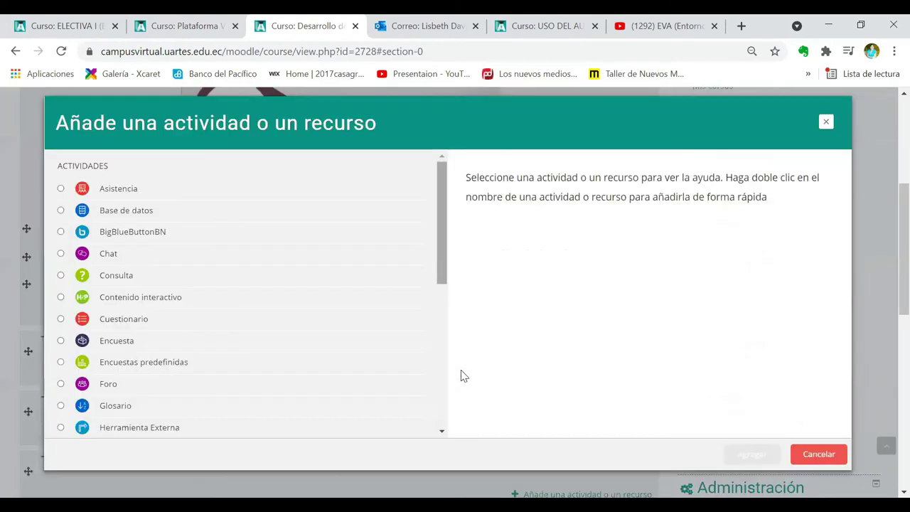
{"action": "scroll", "coordinate": [460, 376], "scroll_direction": "down", "scroll_amount": 5}
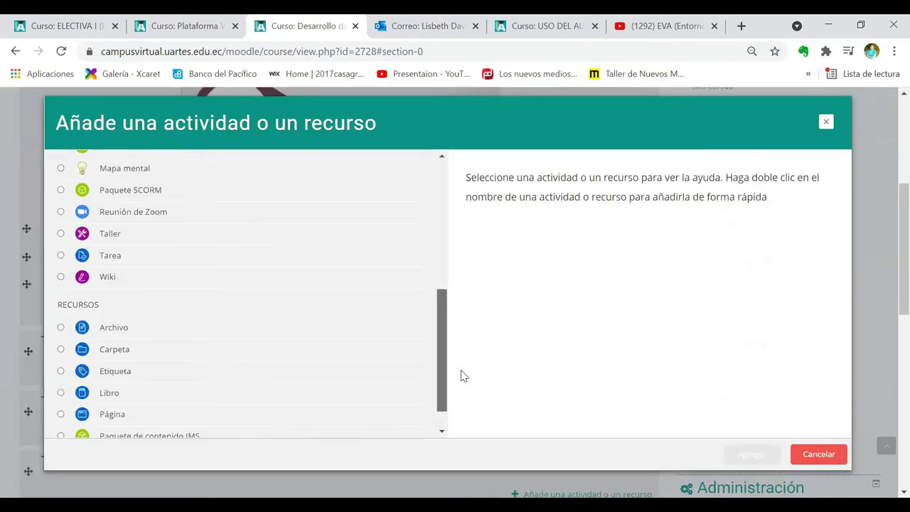
{"action": "scroll", "coordinate": [461, 376], "scroll_direction": "down", "scroll_amount": 1}
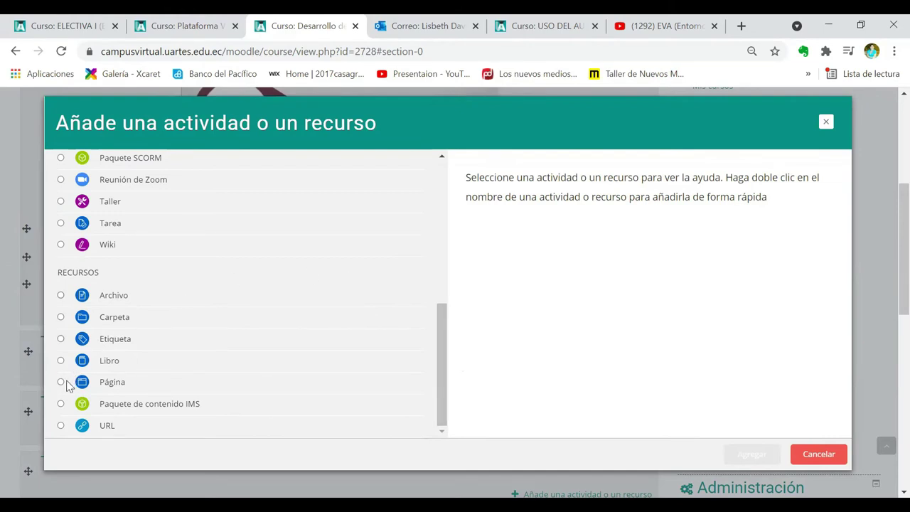
{"action": "left_click", "coordinate": [60, 340]}
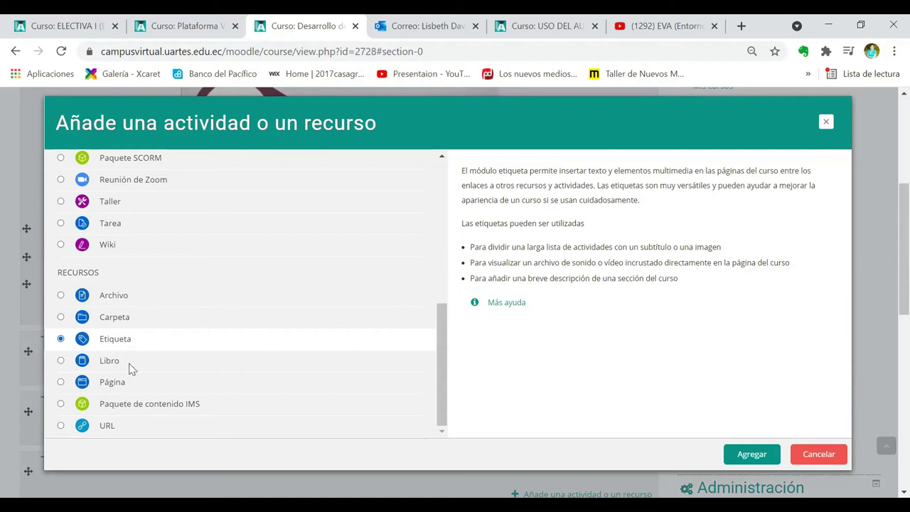
{"action": "left_click", "coordinate": [61, 382]}
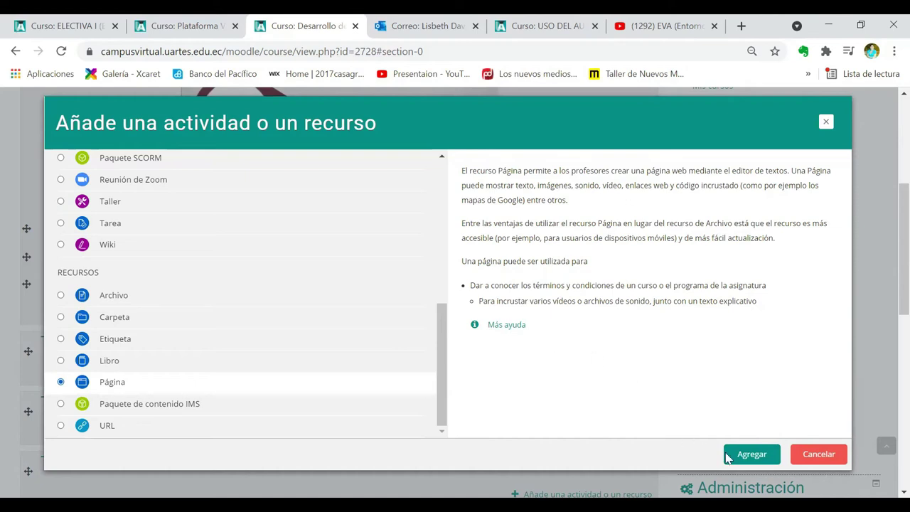
{"action": "left_click", "coordinate": [751, 455]}
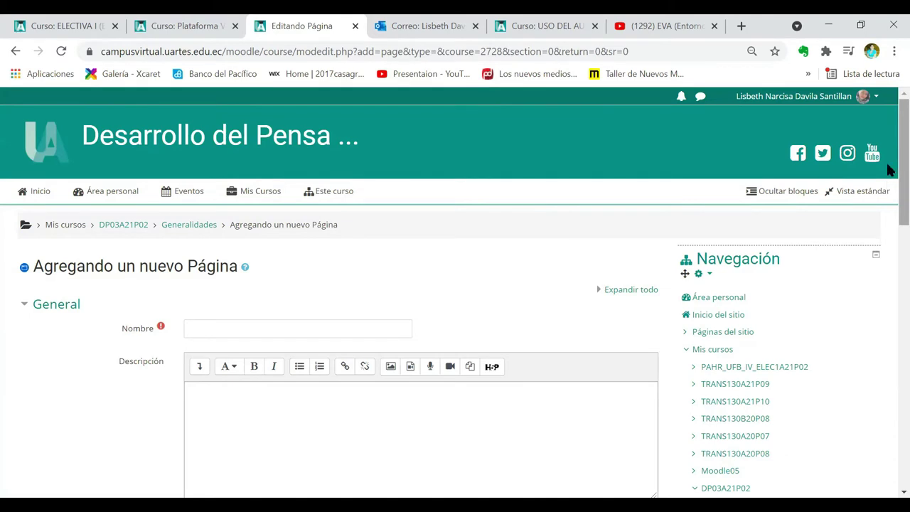
{"action": "scroll", "coordinate": [888, 213], "scroll_direction": "down", "scroll_amount": 1}
{"action": "scroll", "coordinate": [890, 223], "scroll_direction": "down", "scroll_amount": 1}
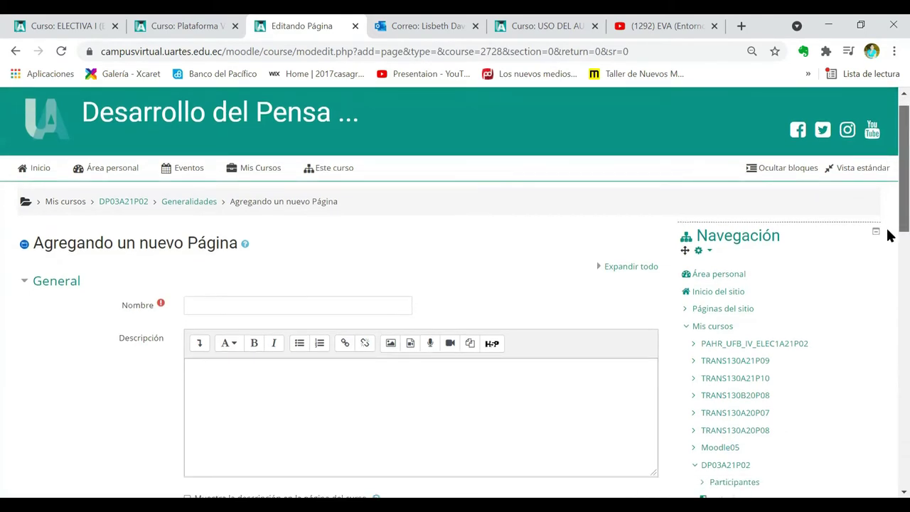
{"action": "scroll", "coordinate": [888, 235], "scroll_direction": "down", "scroll_amount": 1}
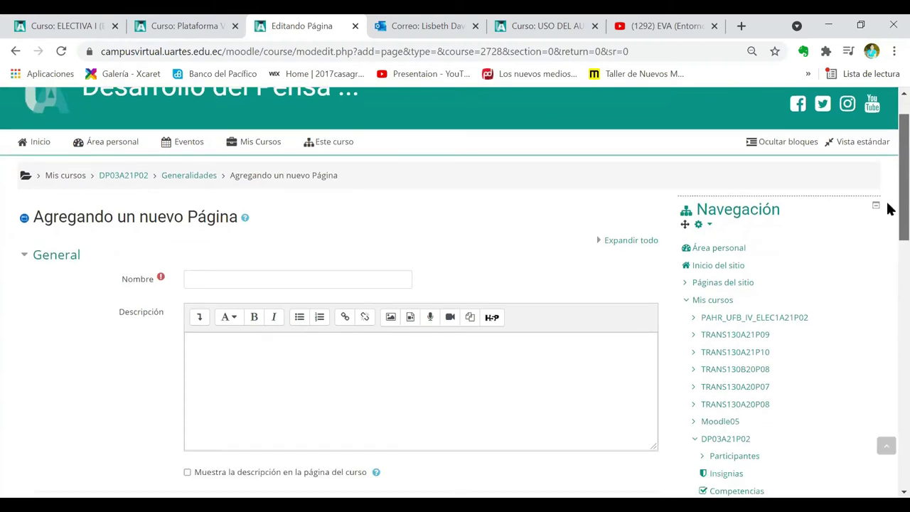
{"action": "scroll", "coordinate": [888, 209], "scroll_direction": "down", "scroll_amount": 1}
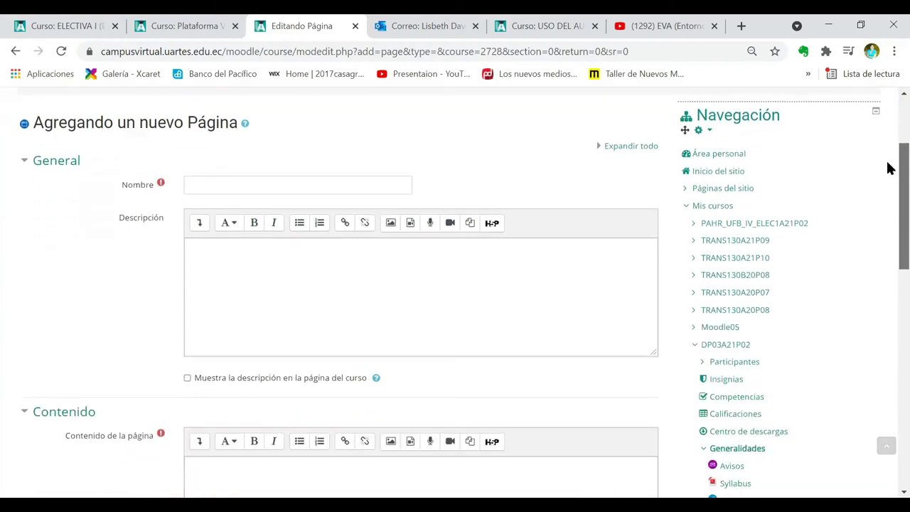
{"action": "scroll", "coordinate": [888, 227], "scroll_direction": "down", "scroll_amount": 1}
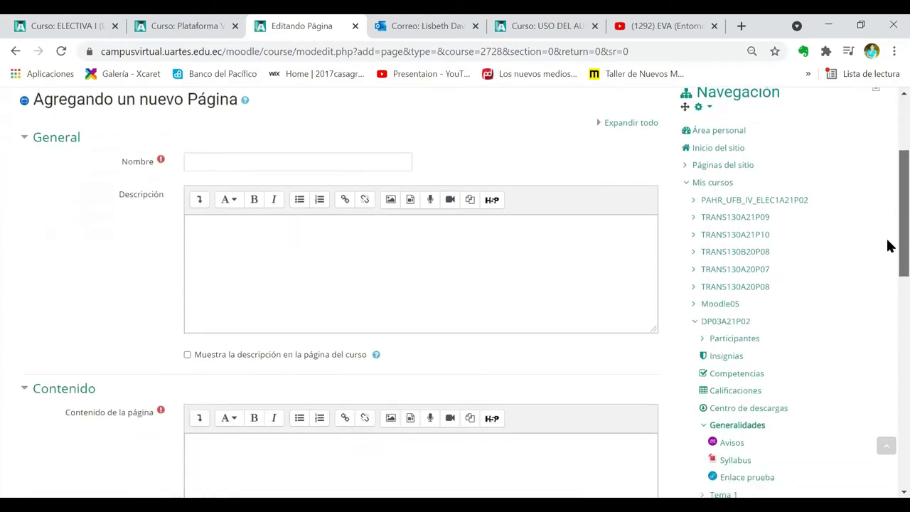
{"action": "scroll", "coordinate": [391, 212], "scroll_direction": "down", "scroll_amount": 1}
{"action": "scroll", "coordinate": [391, 212], "scroll_direction": "down", "scroll_amount": 3}
{"action": "left_click", "coordinate": [392, 212]}
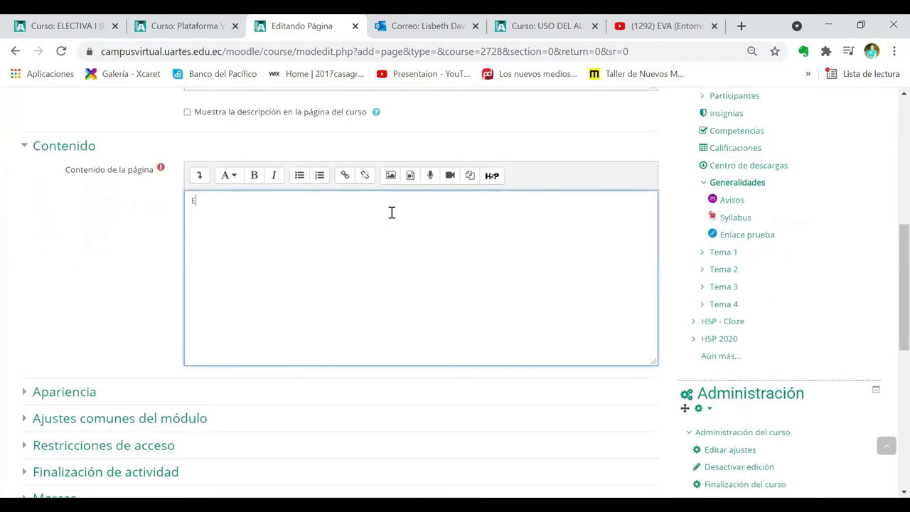
{"action": "type", "text": "Es una prueba"}
{"action": "left_click_drag", "start_coordinate": [294, 202], "coordinate": [160, 210]}
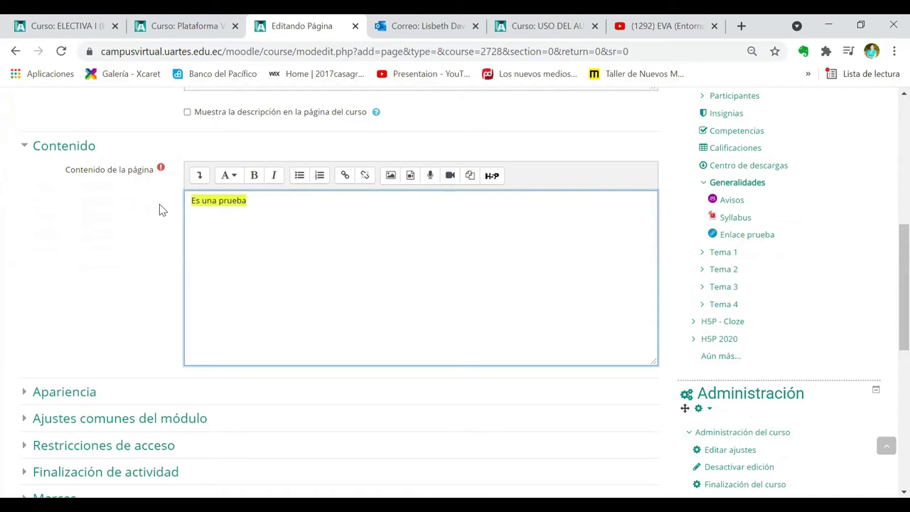
{"action": "key", "text": "BackSpace"}
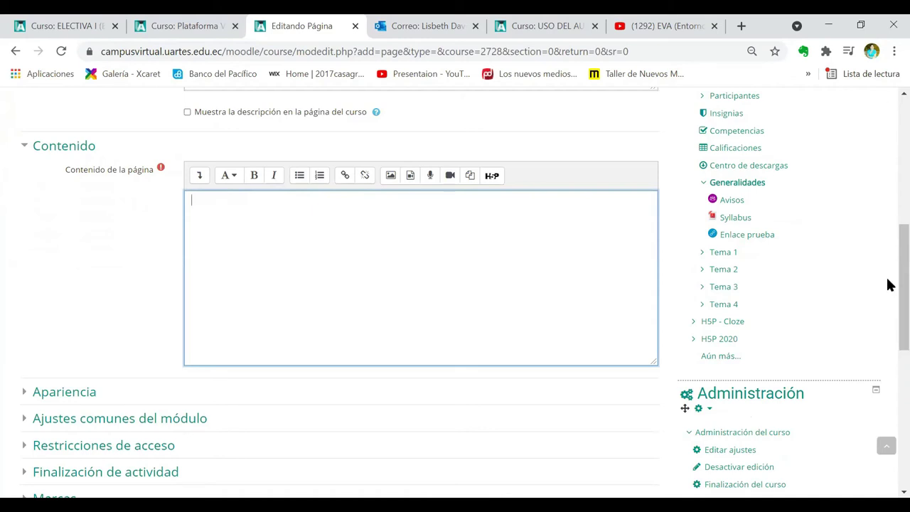
Name the new page resource Es una prueba.
{"action": "scroll", "coordinate": [427, 196], "scroll_direction": "up", "scroll_amount": 1}
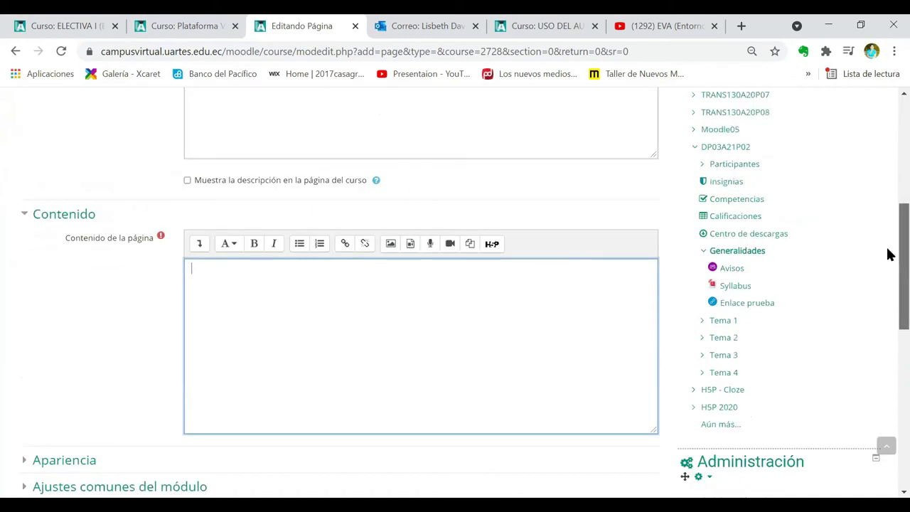
{"action": "scroll", "coordinate": [888, 277], "scroll_direction": "up", "scroll_amount": 1}
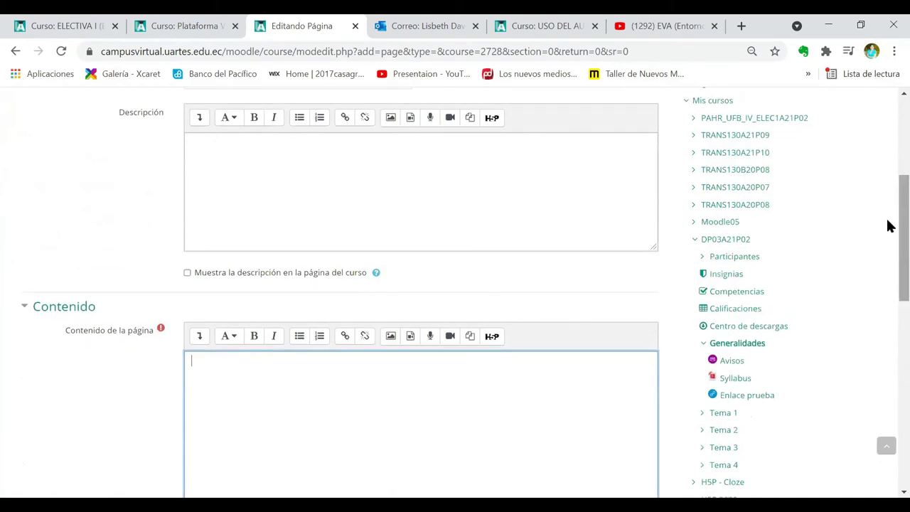
{"action": "scroll", "coordinate": [886, 228], "scroll_direction": "down", "scroll_amount": 3}
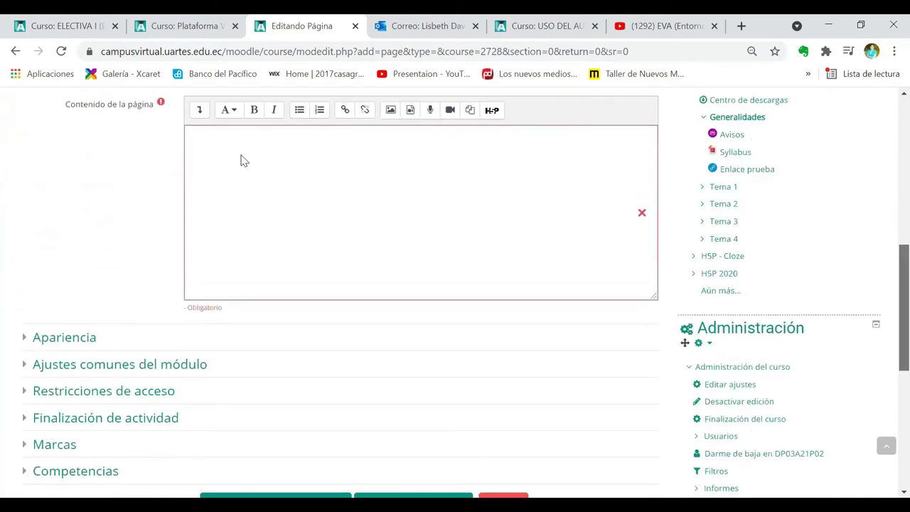
{"action": "scroll", "coordinate": [236, 163], "scroll_direction": "up", "scroll_amount": 4}
{"action": "scroll", "coordinate": [235, 162], "scroll_direction": "up", "scroll_amount": 1}
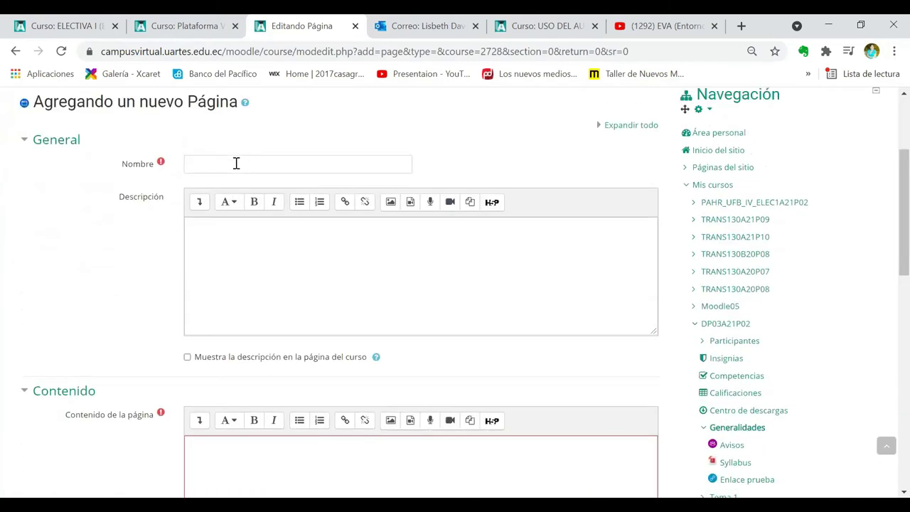
{"action": "left_click", "coordinate": [235, 163]}
{"action": "type", "text": "Es una prueba"}
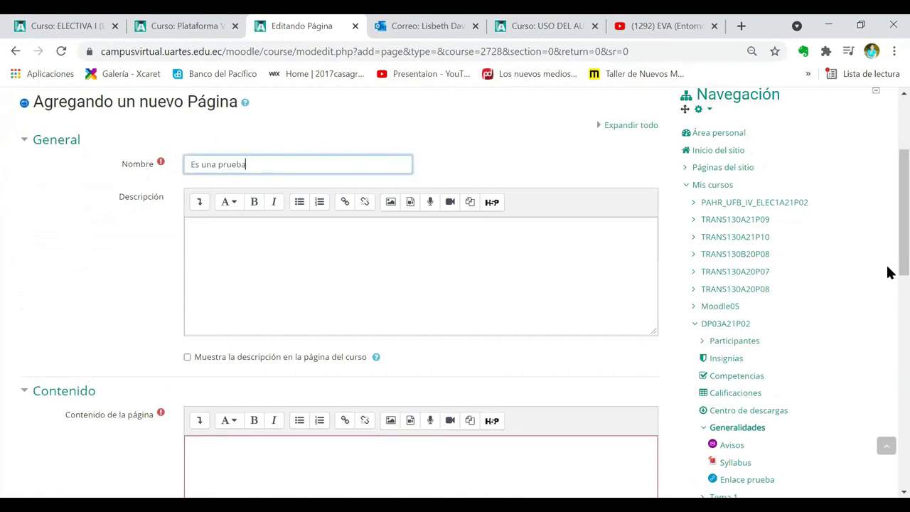
Enter Titulo in the page content, formatted as a centred Encabezado (largo) heading.
{"action": "scroll", "coordinate": [343, 220], "scroll_direction": "down", "scroll_amount": 1}
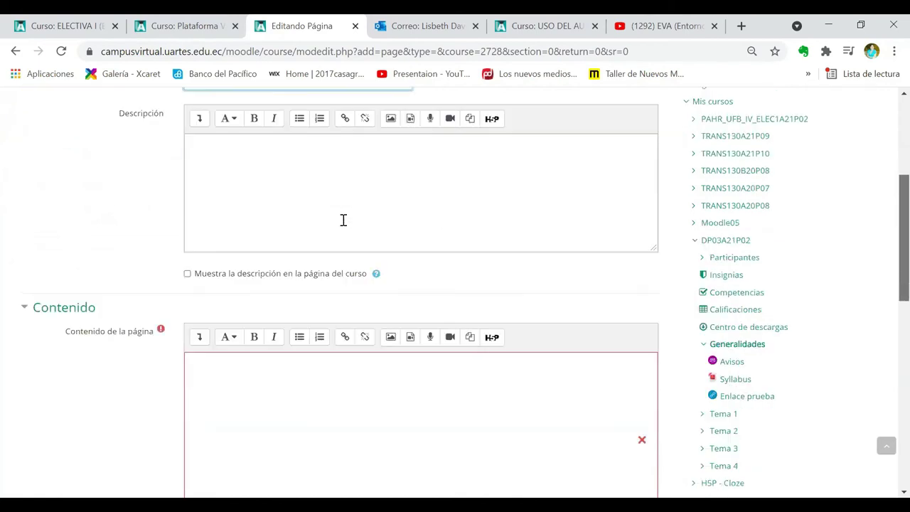
{"action": "scroll", "coordinate": [343, 220], "scroll_direction": "down", "scroll_amount": 2}
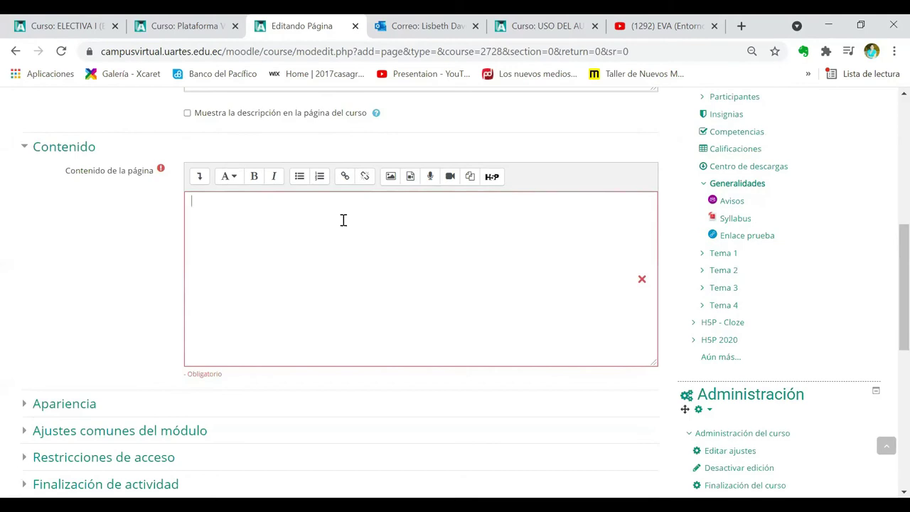
{"action": "type", "text": "Titulo"}
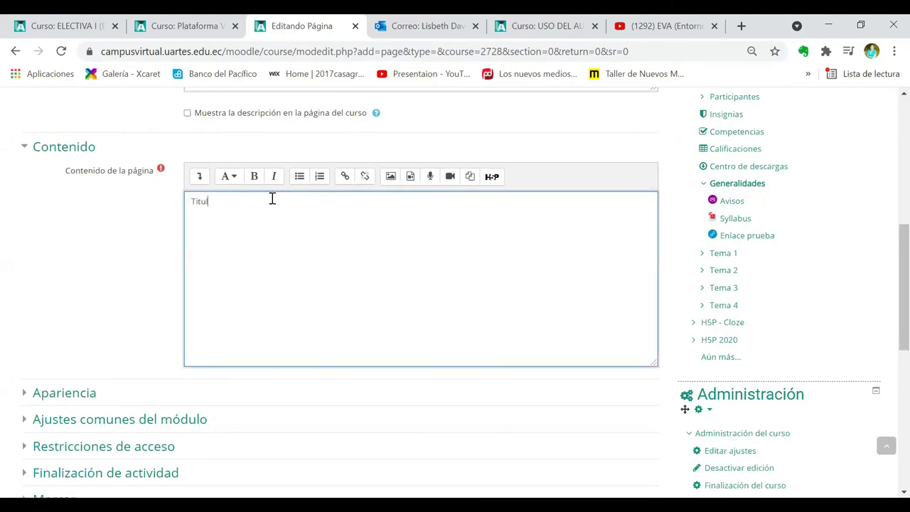
{"action": "double_click", "coordinate": [198, 202]}
{"action": "left_click", "coordinate": [225, 182]}
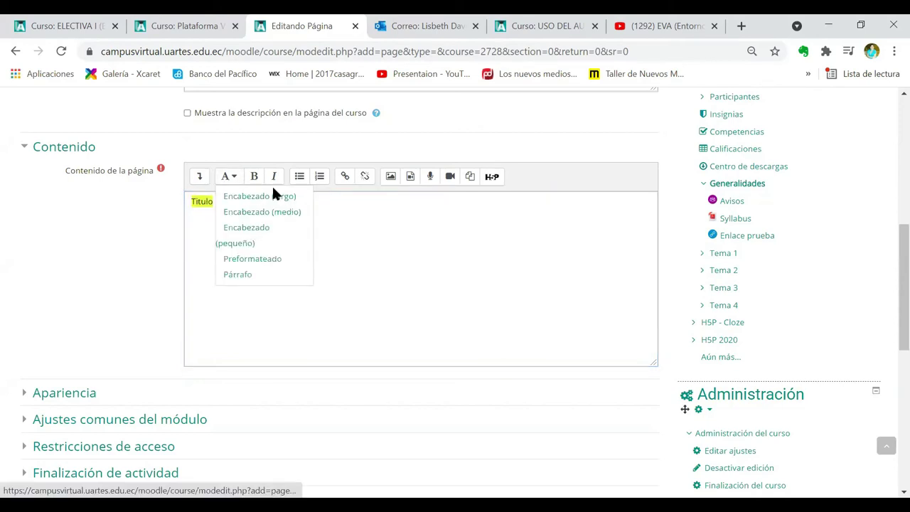
{"action": "left_click", "coordinate": [273, 195]}
{"action": "left_click", "coordinate": [200, 176]}
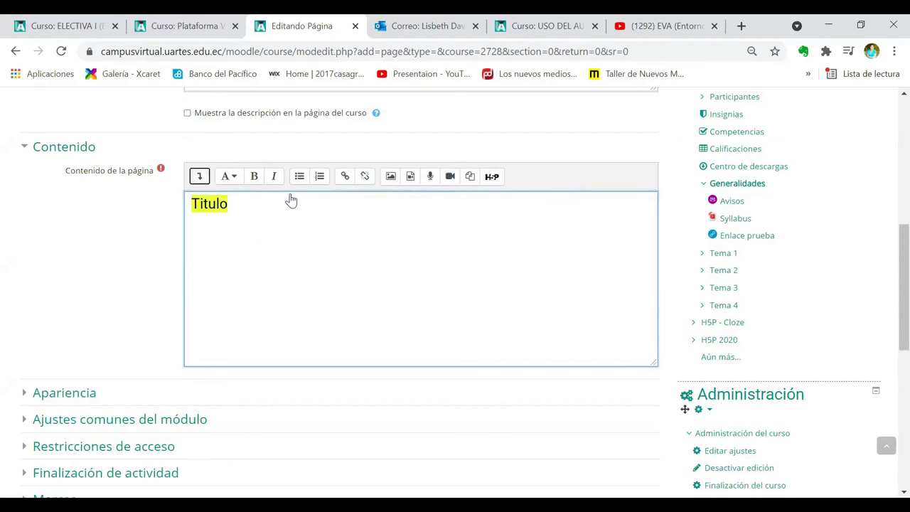
{"action": "left_click", "coordinate": [304, 200]}
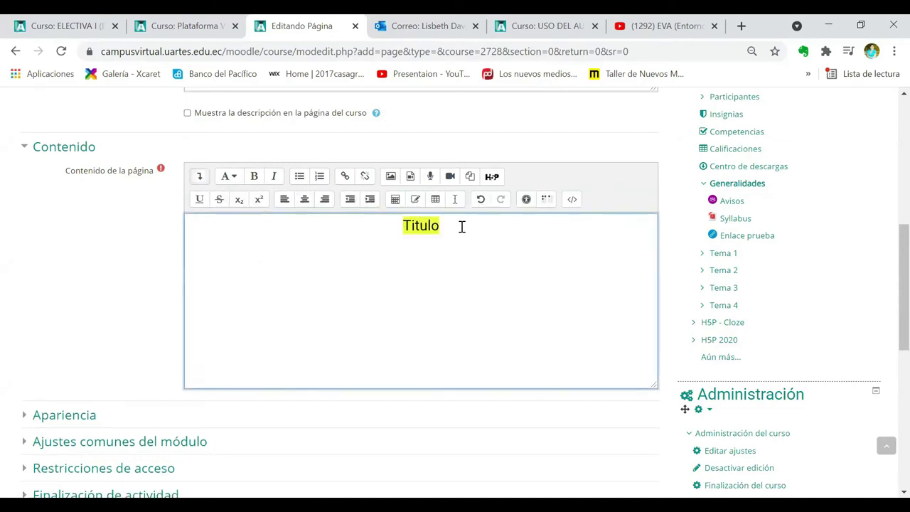
Add a paragraph reading Contenido below the heading in the page content, followed by an empty line.
{"action": "left_click", "coordinate": [462, 226]}
{"action": "key", "text": "Return"}
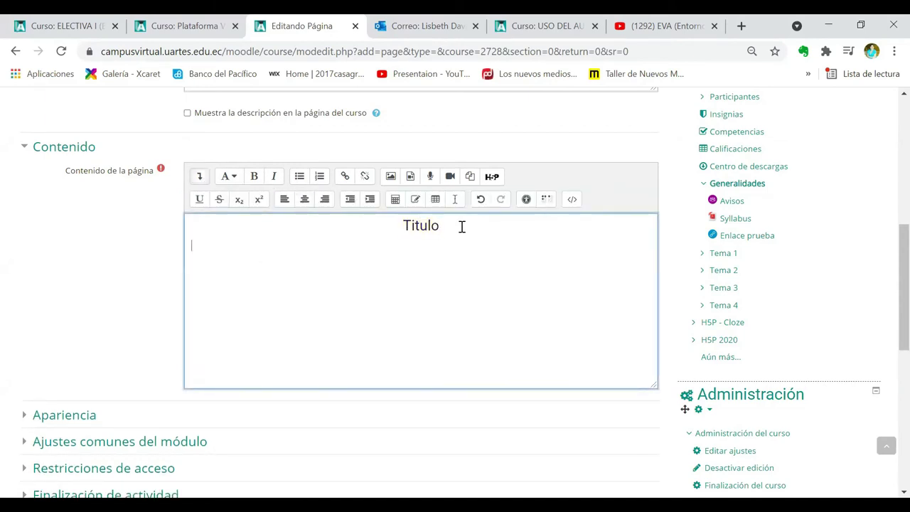
{"action": "type", "text": "Contenido"}
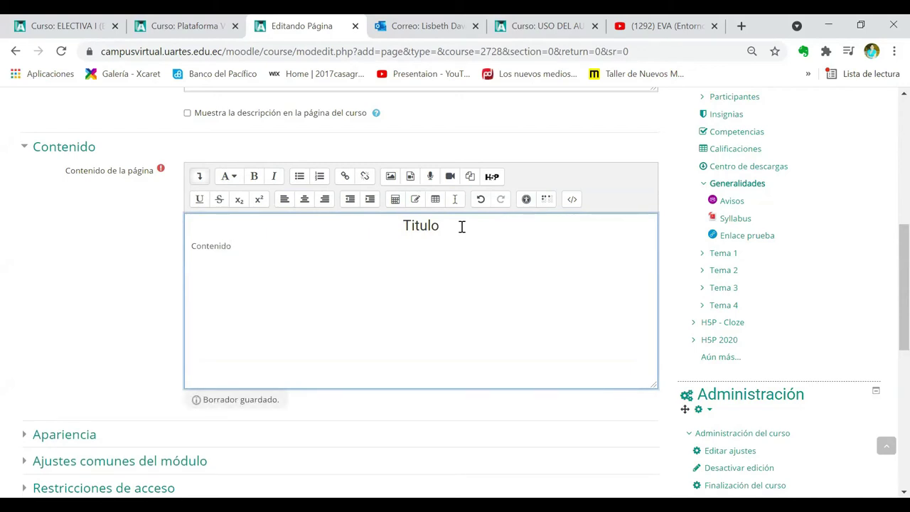
{"action": "key", "text": "Return"}
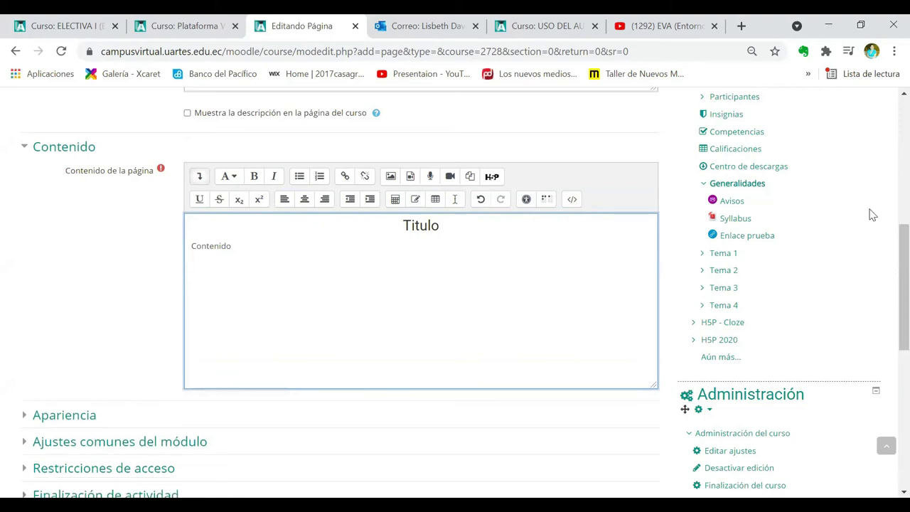
Set the page's completion tracking to No indicar finalización de la actividad, and save and display the page.
{"action": "scroll", "coordinate": [888, 312], "scroll_direction": "down", "scroll_amount": 1}
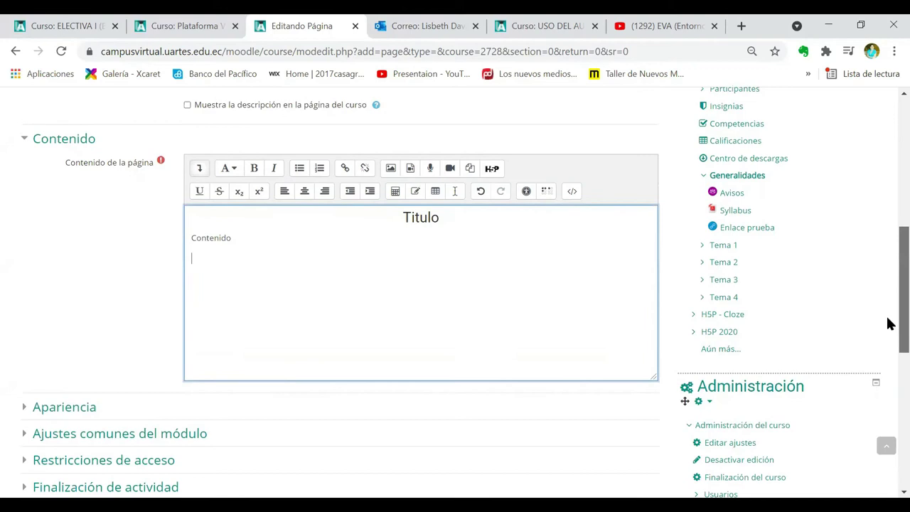
{"action": "scroll", "coordinate": [29, 214], "scroll_direction": "down", "scroll_amount": 1}
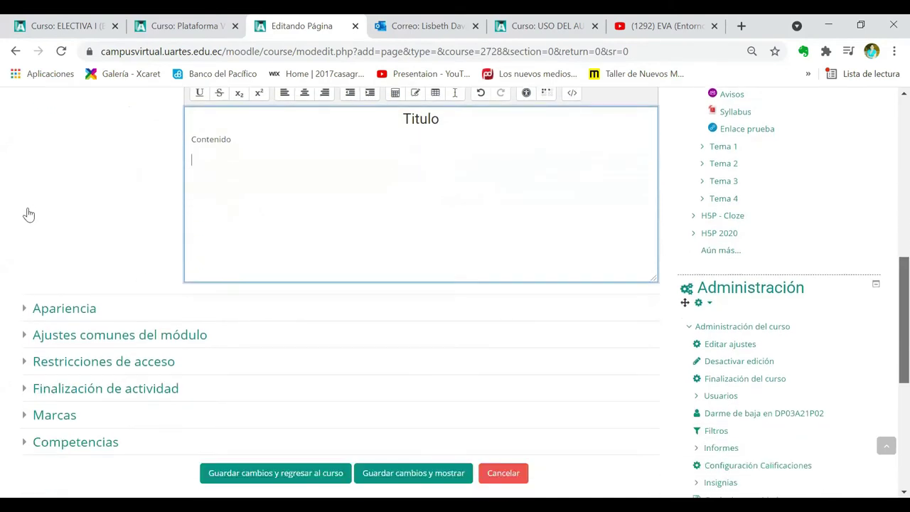
{"action": "scroll", "coordinate": [29, 214], "scroll_direction": "down", "scroll_amount": 1}
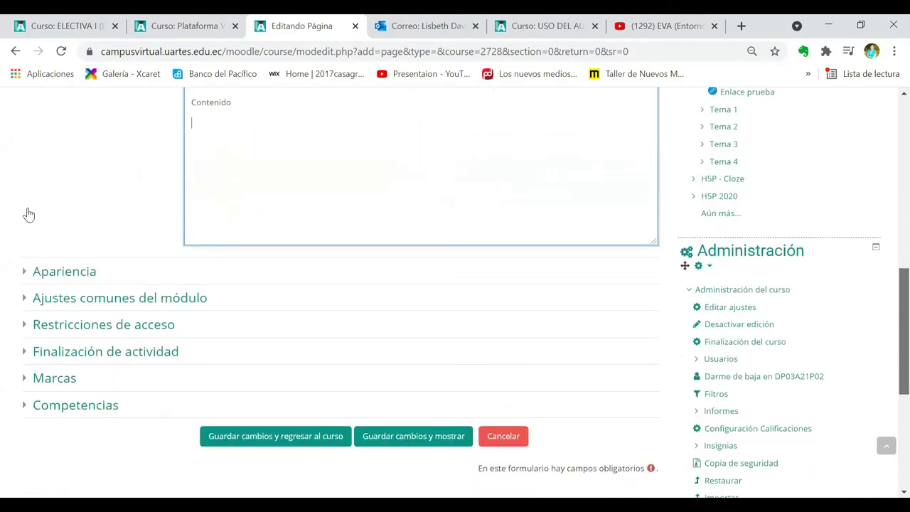
{"action": "scroll", "coordinate": [29, 214], "scroll_direction": "down", "scroll_amount": 1}
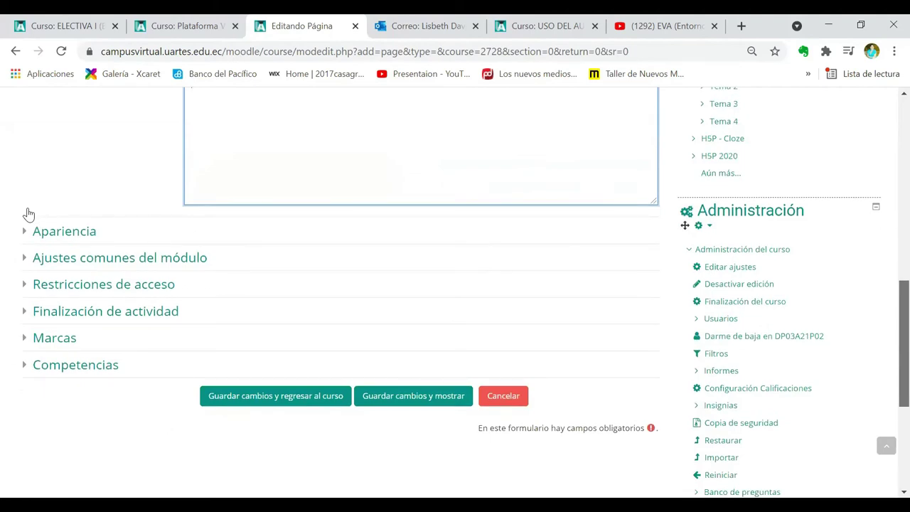
{"action": "scroll", "coordinate": [29, 214], "scroll_direction": "down", "scroll_amount": 1}
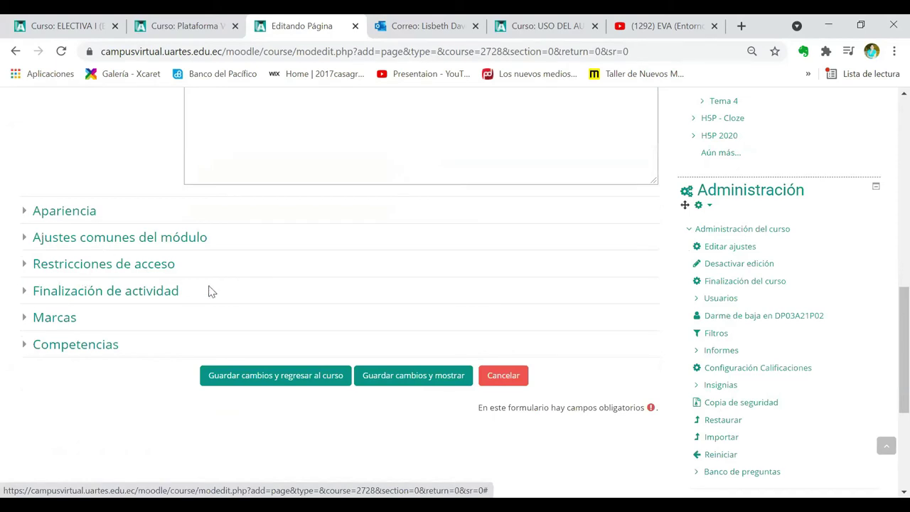
{"action": "left_click", "coordinate": [270, 307]}
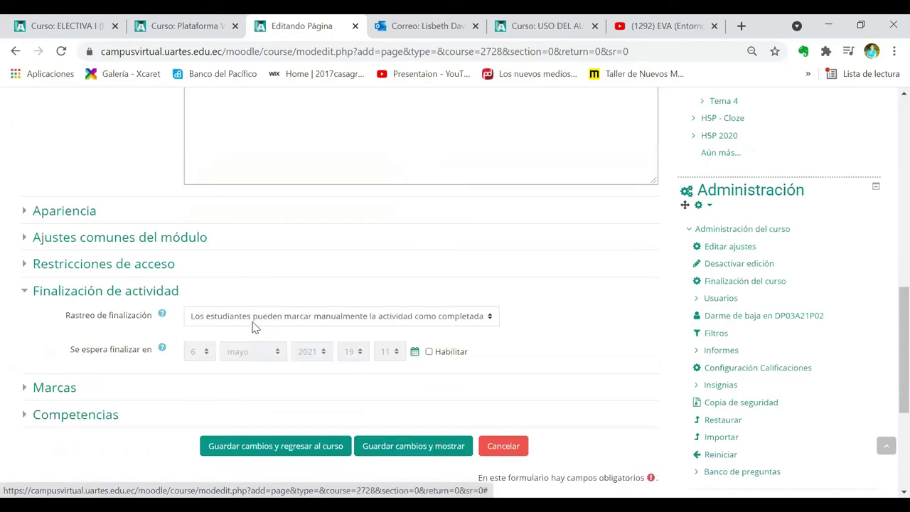
{"action": "left_click", "coordinate": [248, 321]}
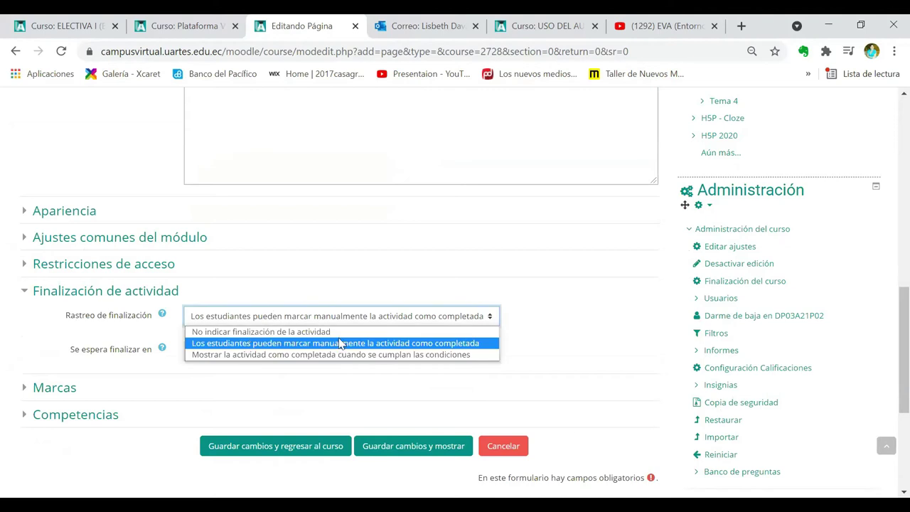
{"action": "key", "text": "Up"}
{"action": "key", "text": "Return"}
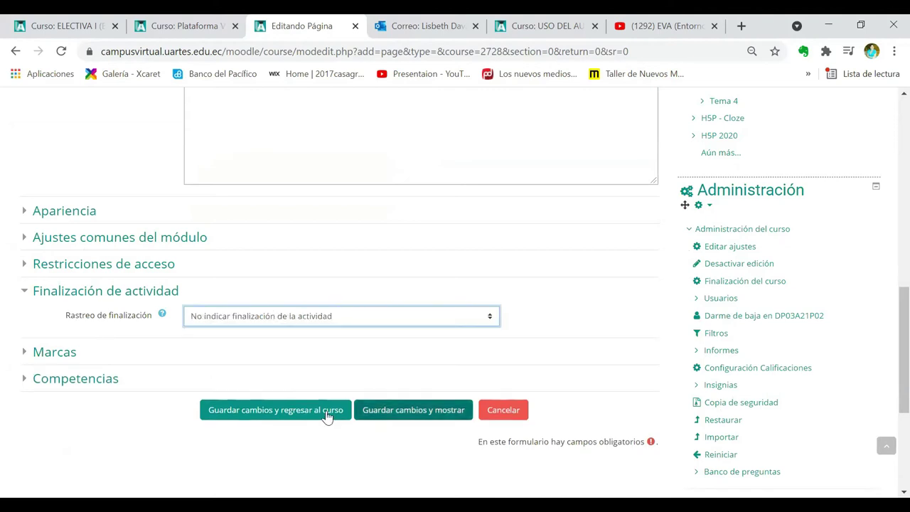
{"action": "left_click", "coordinate": [327, 417]}
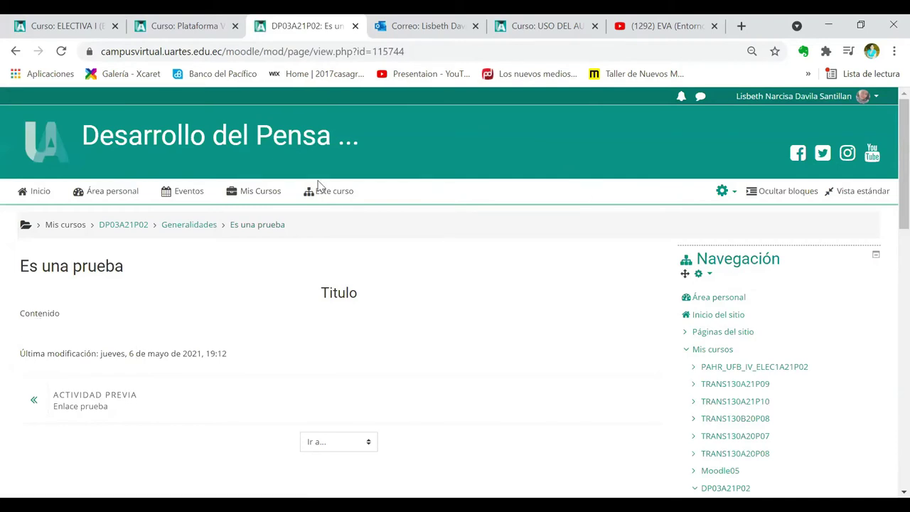
Return to the course page and look over the resources in Generalidades and the topic sections below it.
{"action": "left_click", "coordinate": [111, 234]}
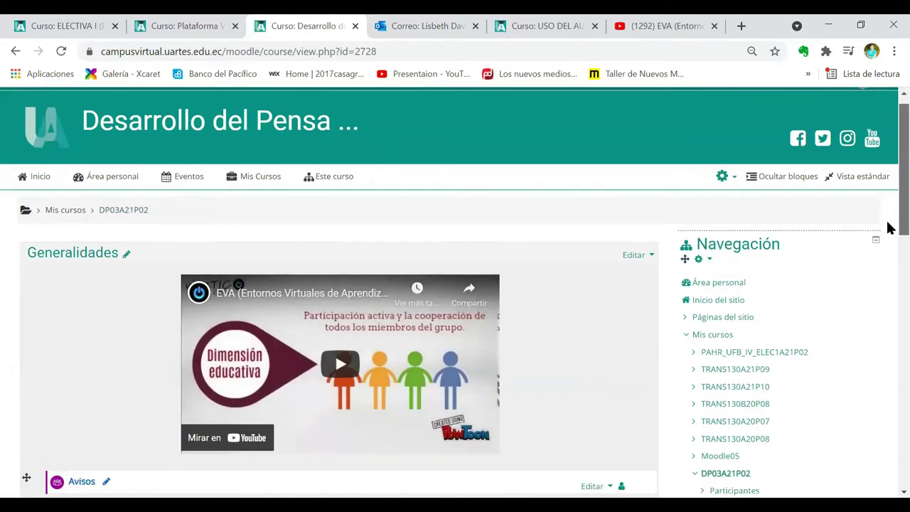
{"action": "scroll", "coordinate": [887, 227], "scroll_direction": "down", "scroll_amount": 1}
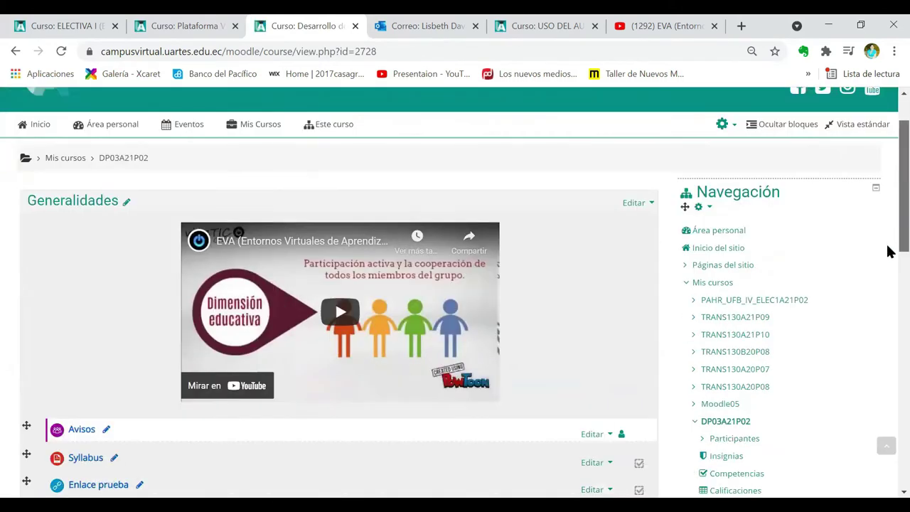
{"action": "scroll", "coordinate": [887, 252], "scroll_direction": "down", "scroll_amount": 2}
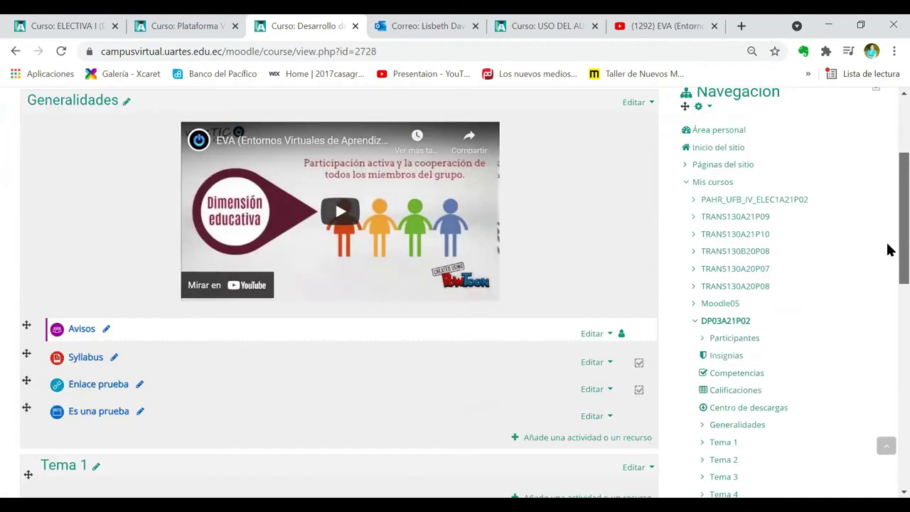
{"action": "scroll", "coordinate": [887, 253], "scroll_direction": "down", "scroll_amount": 3}
{"action": "scroll", "coordinate": [887, 254], "scroll_direction": "down", "scroll_amount": 1}
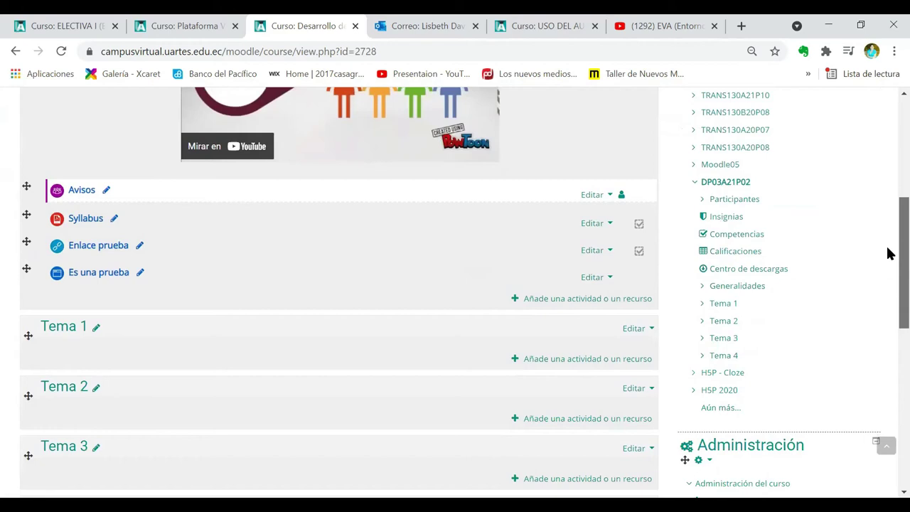
{"action": "scroll", "coordinate": [887, 253], "scroll_direction": "down", "scroll_amount": 1}
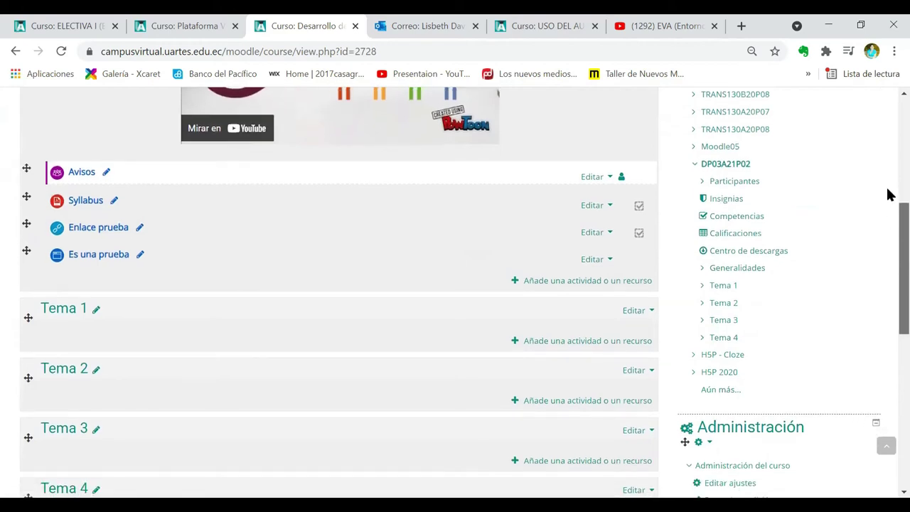
{"action": "scroll", "coordinate": [887, 187], "scroll_direction": "up", "scroll_amount": 3}
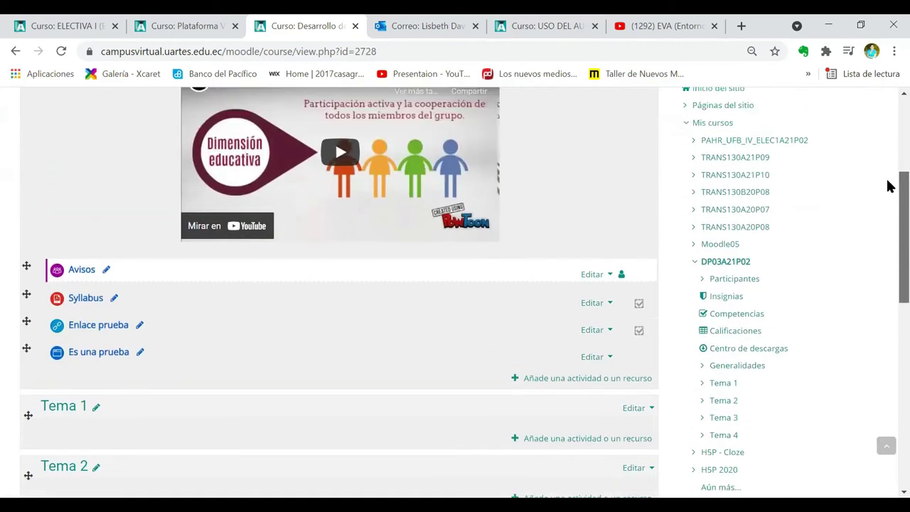
{"action": "scroll", "coordinate": [887, 186], "scroll_direction": "up", "scroll_amount": 2}
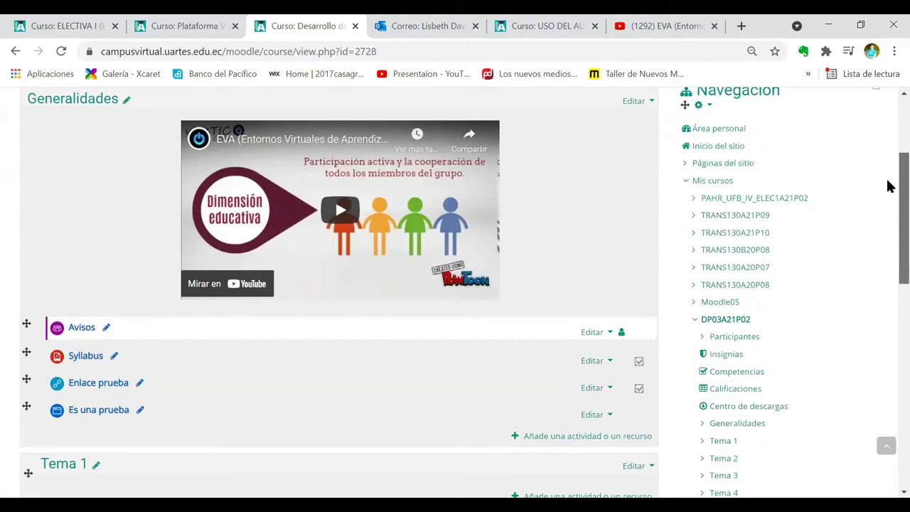
{"action": "scroll", "coordinate": [887, 187], "scroll_direction": "up", "scroll_amount": 2}
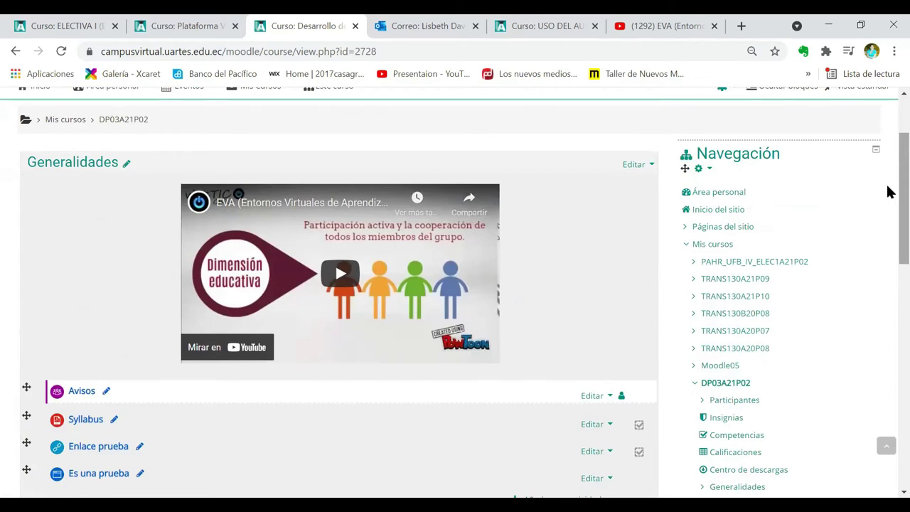
{"action": "scroll", "coordinate": [887, 191], "scroll_direction": "up", "scroll_amount": 1}
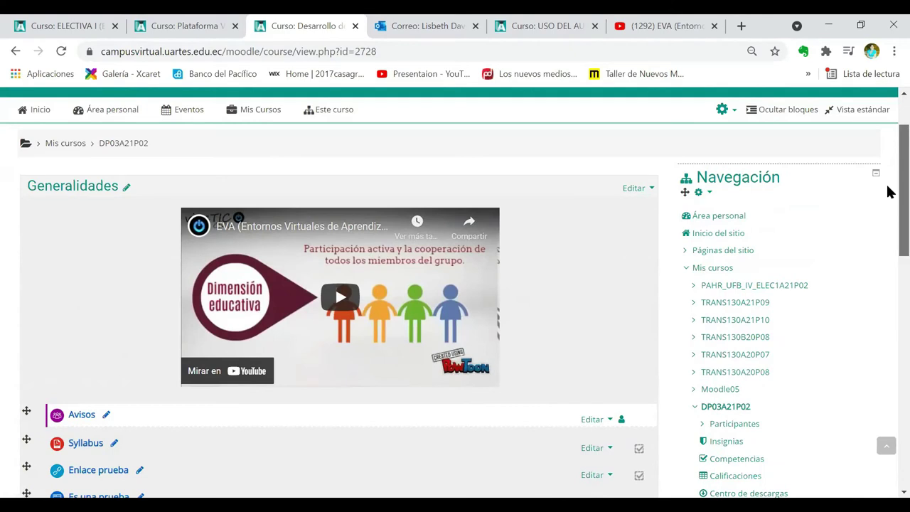
{"action": "scroll", "coordinate": [337, 177], "scroll_direction": "down", "scroll_amount": 1}
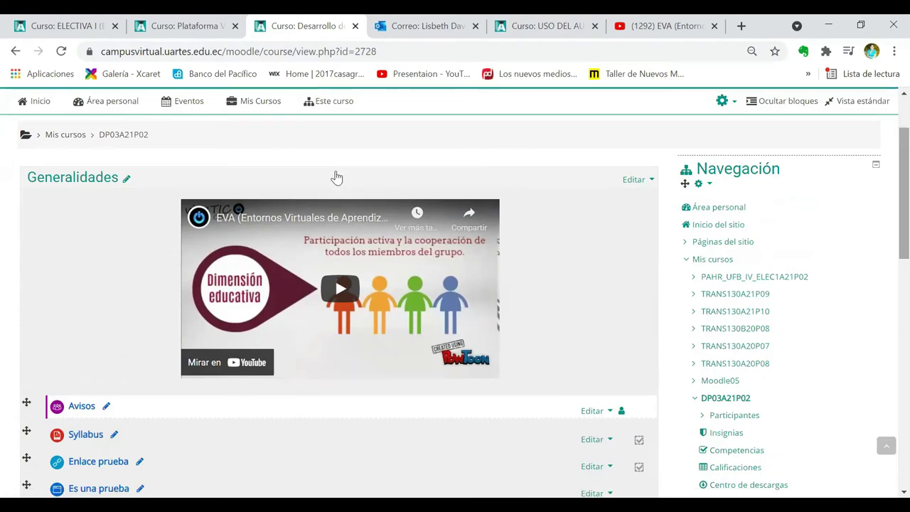
Open the course's Calificaciones and go to the Configuración Calificaciones page.
{"action": "left_click", "coordinate": [334, 100]}
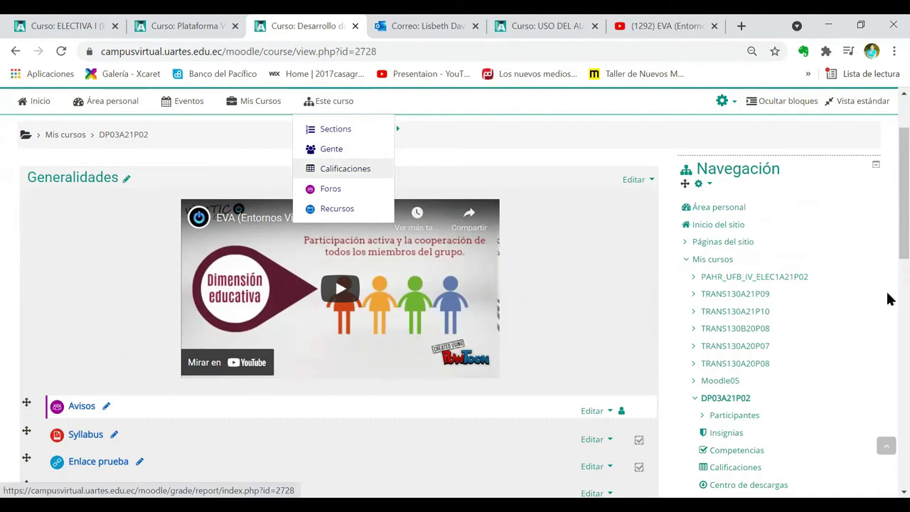
{"action": "key", "text": "Return"}
{"action": "scroll", "coordinate": [888, 299], "scroll_direction": "down", "scroll_amount": 3}
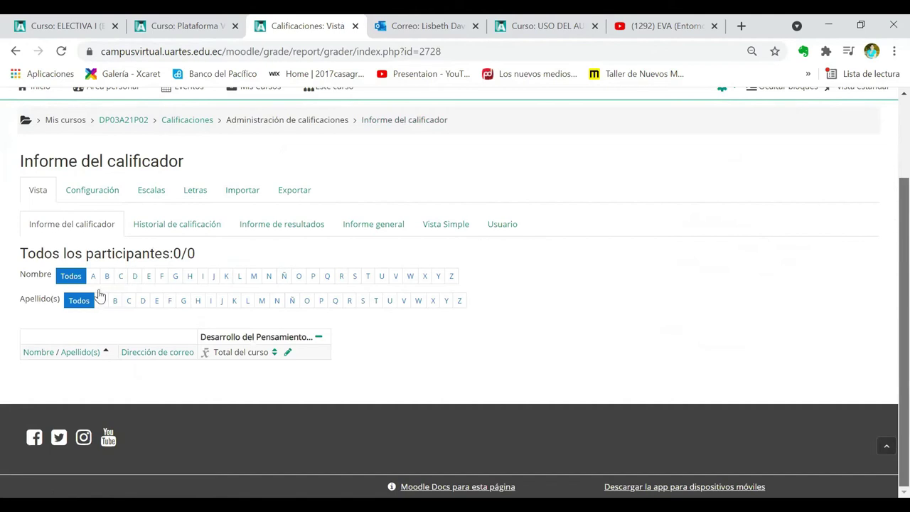
{"action": "scroll", "coordinate": [100, 295], "scroll_direction": "up", "scroll_amount": 2}
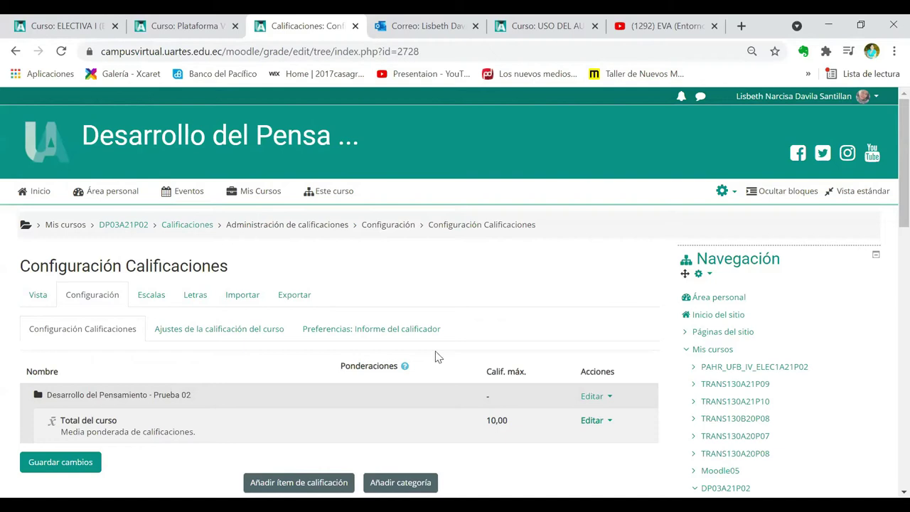
Start a new grade item in the course gradebook and name it Sesión Plenaria 1.
{"action": "scroll", "coordinate": [888, 185], "scroll_direction": "down", "scroll_amount": 1}
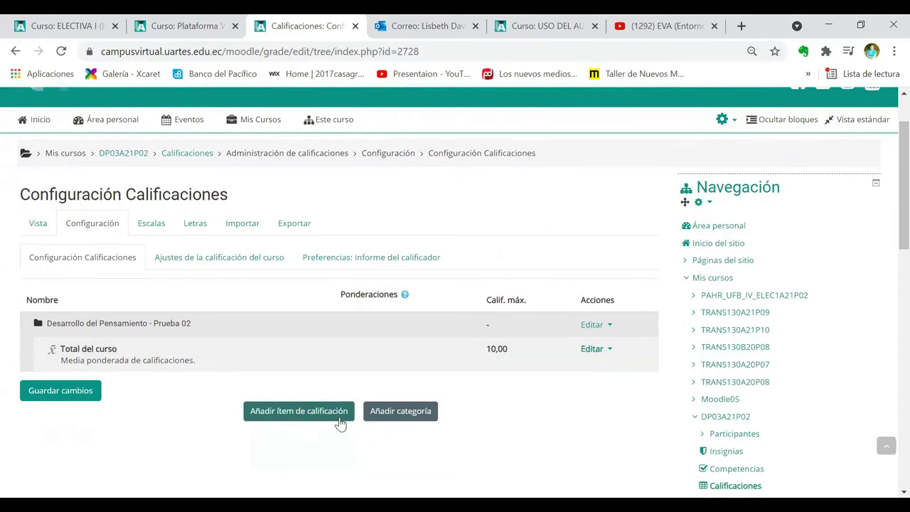
{"action": "left_click", "coordinate": [284, 410]}
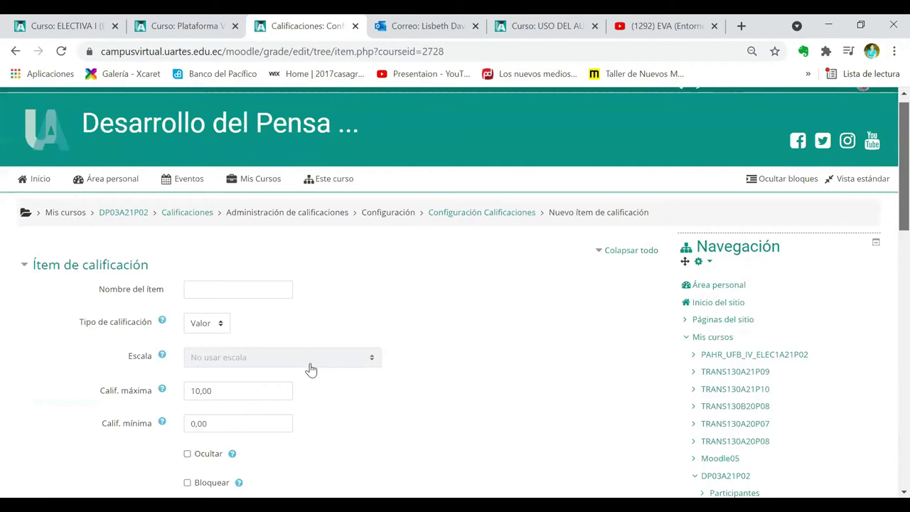
{"action": "scroll", "coordinate": [311, 369], "scroll_direction": "down", "scroll_amount": 1}
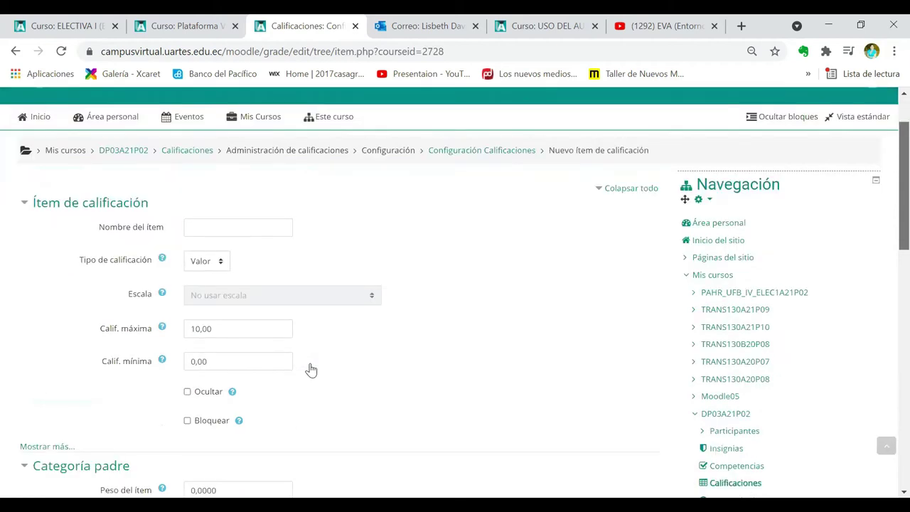
{"action": "scroll", "coordinate": [310, 369], "scroll_direction": "down", "scroll_amount": 1}
{"action": "scroll", "coordinate": [310, 369], "scroll_direction": "down", "scroll_amount": 2}
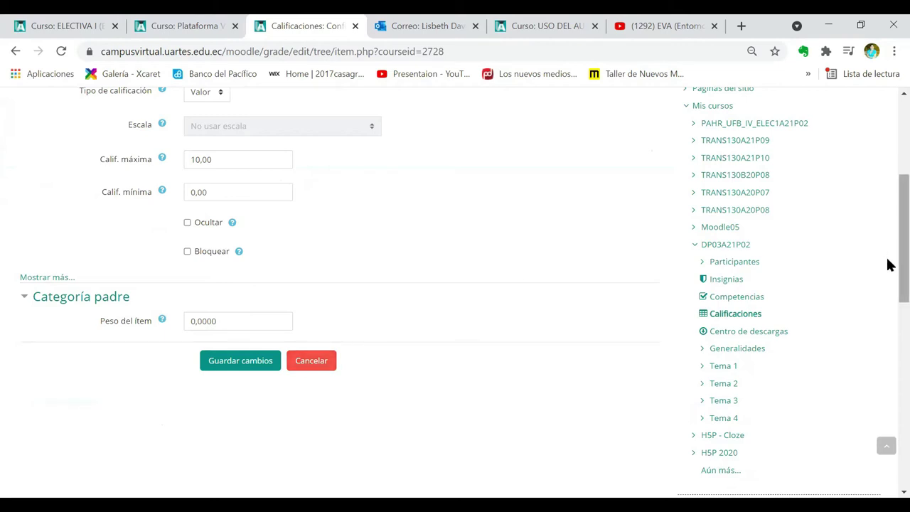
{"action": "scroll", "coordinate": [887, 220], "scroll_direction": "up", "scroll_amount": 2}
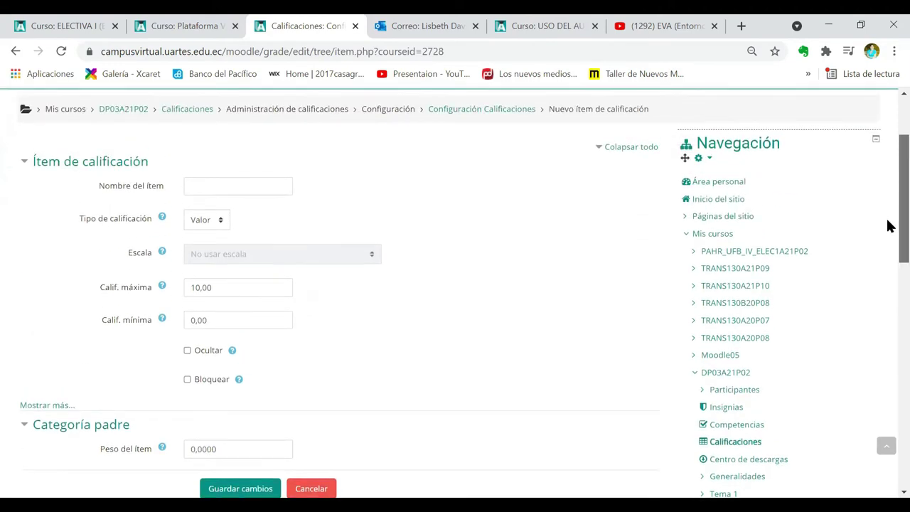
{"action": "scroll", "coordinate": [887, 216], "scroll_direction": "down", "scroll_amount": 1}
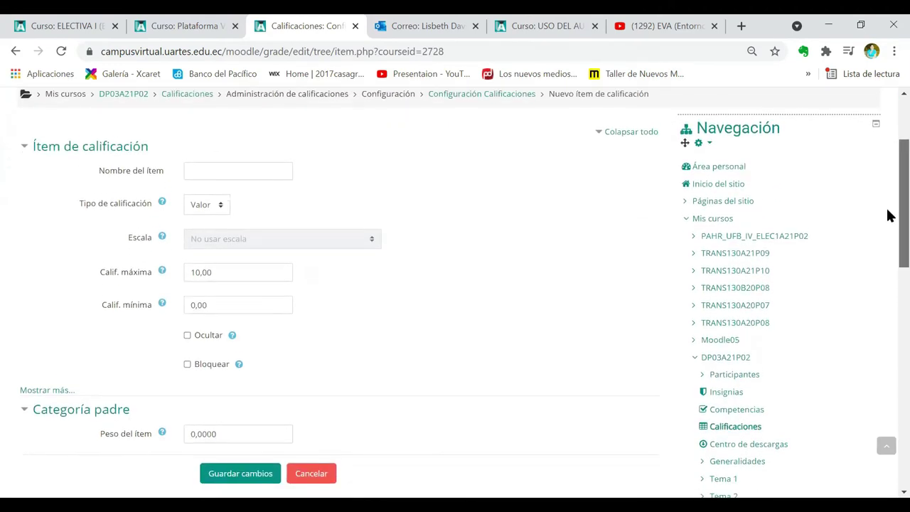
{"action": "scroll", "coordinate": [211, 191], "scroll_direction": "up", "scroll_amount": 1}
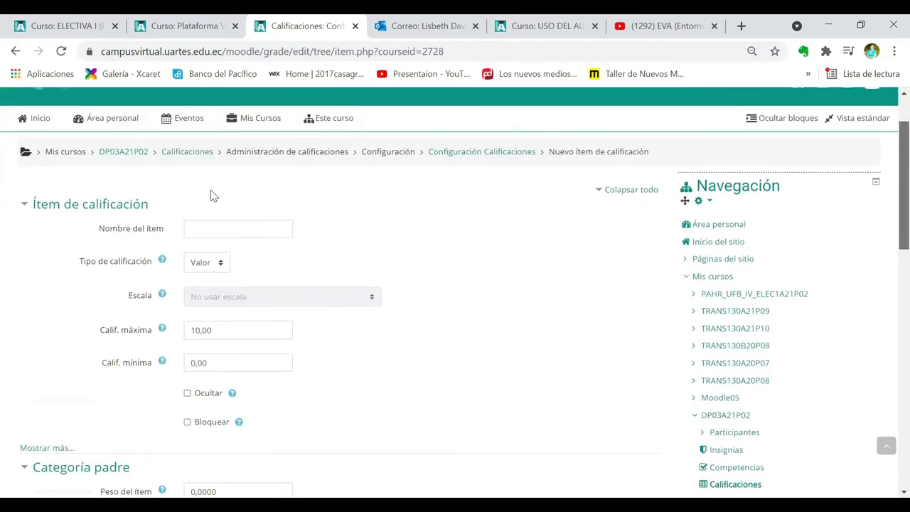
{"action": "scroll", "coordinate": [216, 176], "scroll_direction": "down", "scroll_amount": 1}
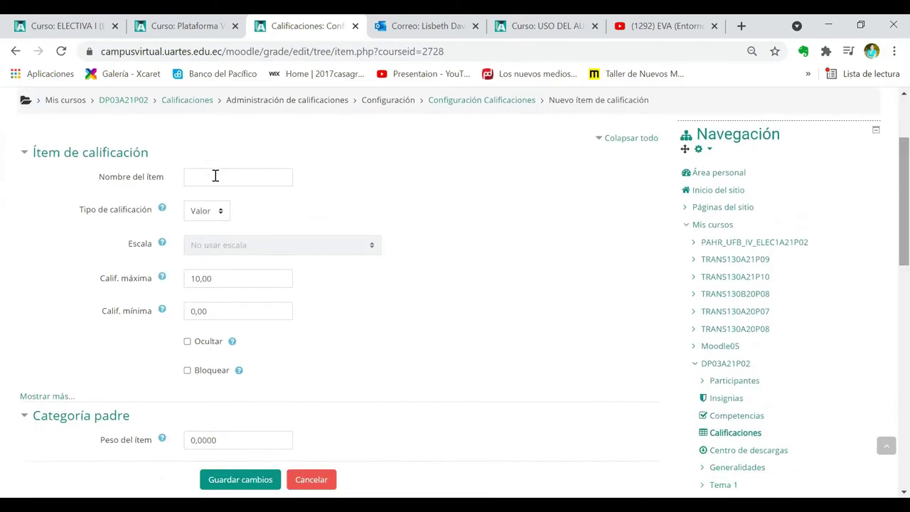
{"action": "left_click", "coordinate": [216, 176]}
{"action": "type", "text": "Sesión Plenaria 1"}
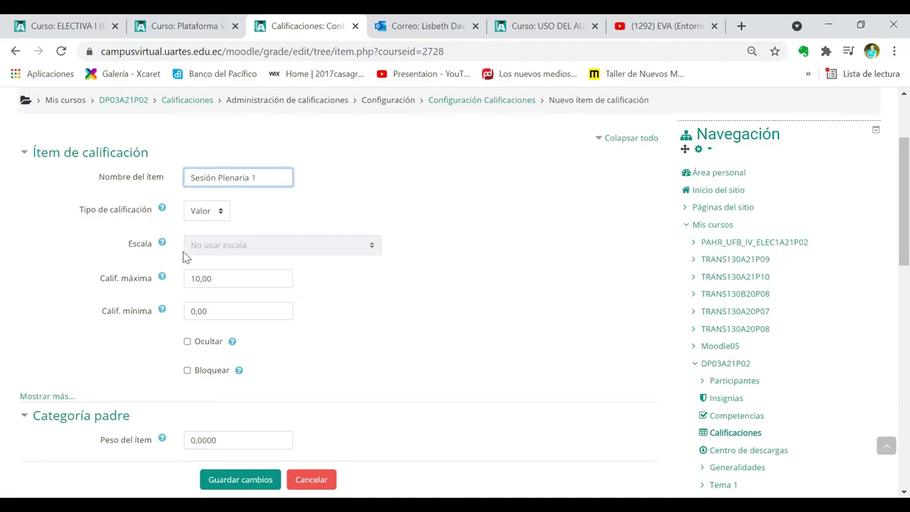
Check the grade item's minimum grade field and expand its additional settings.
{"action": "left_click", "coordinate": [211, 310]}
{"action": "double_click", "coordinate": [212, 309]}
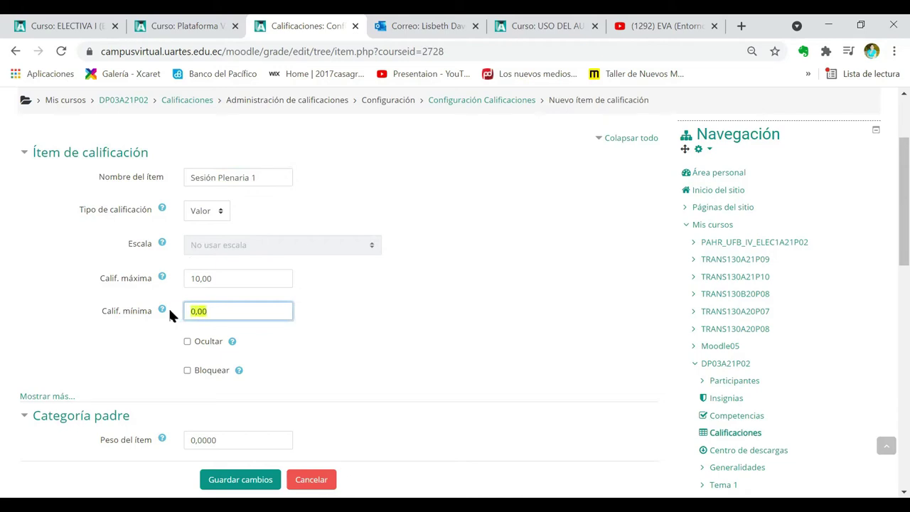
{"action": "left_click", "coordinate": [317, 324]}
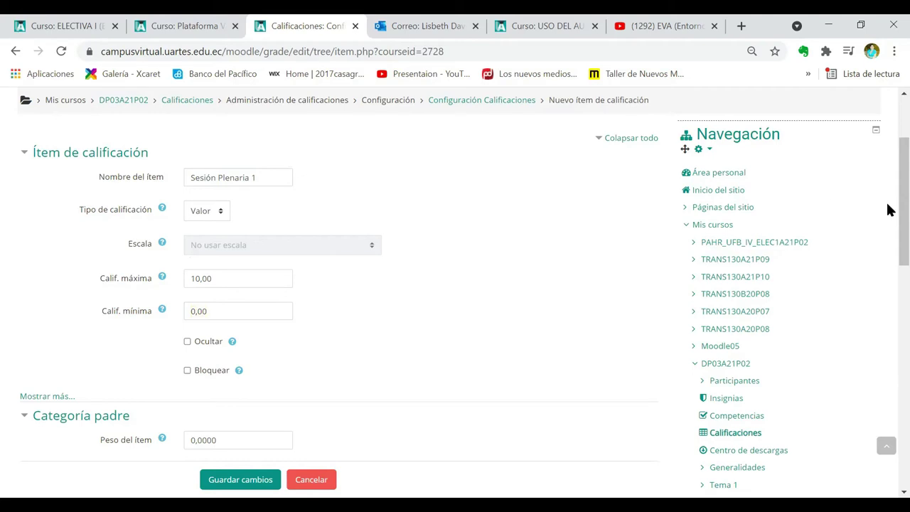
{"action": "scroll", "coordinate": [887, 220], "scroll_direction": "down", "scroll_amount": 3}
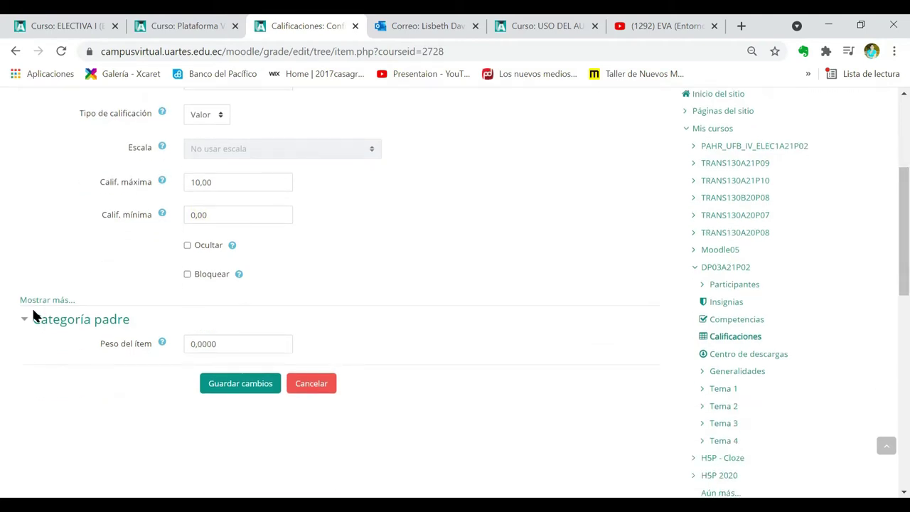
{"action": "left_click", "coordinate": [62, 299]}
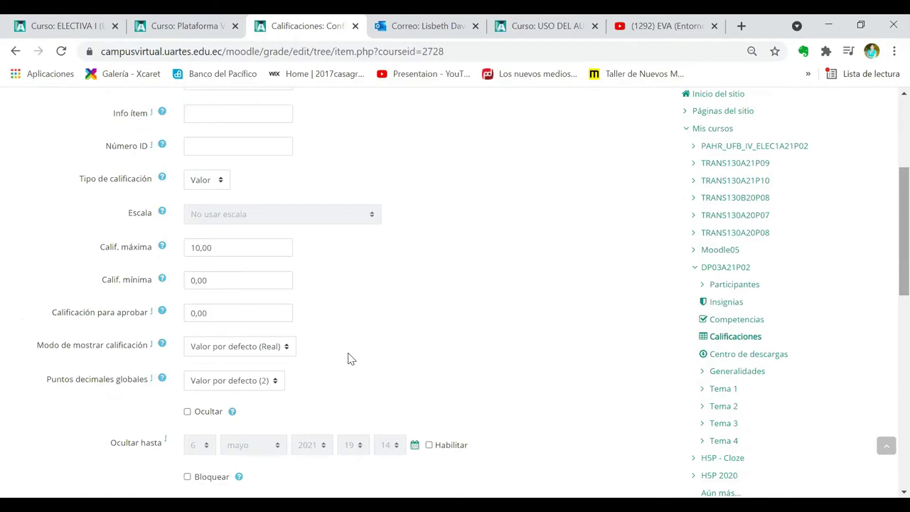
Review the grade item's remaining settings down to Categoría padre and save the item Sesión Plenaria 1.
{"action": "scroll", "coordinate": [722, 245], "scroll_direction": "down", "scroll_amount": 1}
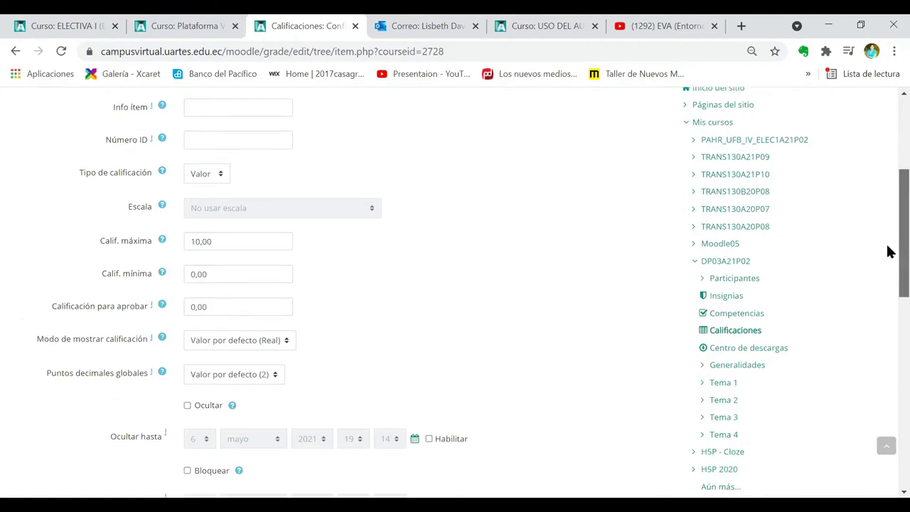
{"action": "scroll", "coordinate": [887, 251], "scroll_direction": "down", "scroll_amount": 2}
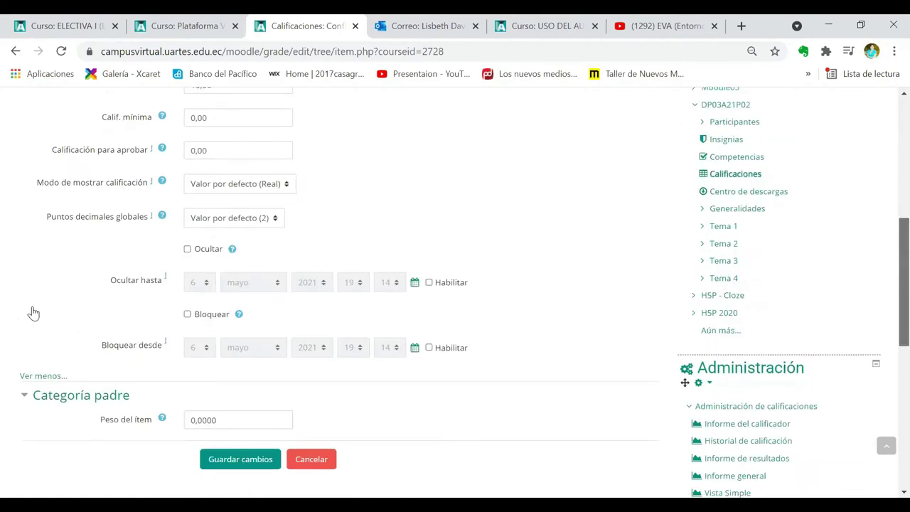
{"action": "scroll", "coordinate": [30, 312], "scroll_direction": "down", "scroll_amount": 1}
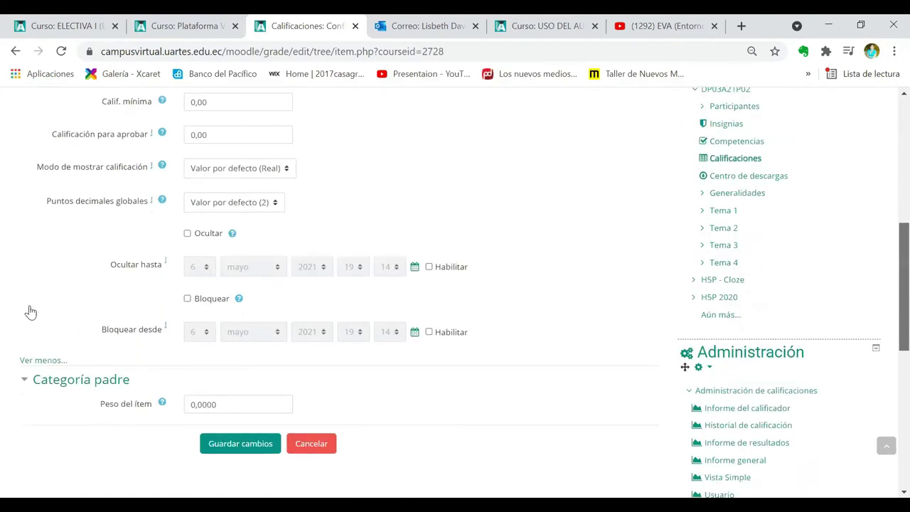
{"action": "scroll", "coordinate": [292, 297], "scroll_direction": "down", "scroll_amount": 1}
{"action": "left_click", "coordinate": [295, 300]}
{"action": "left_click", "coordinate": [292, 299]}
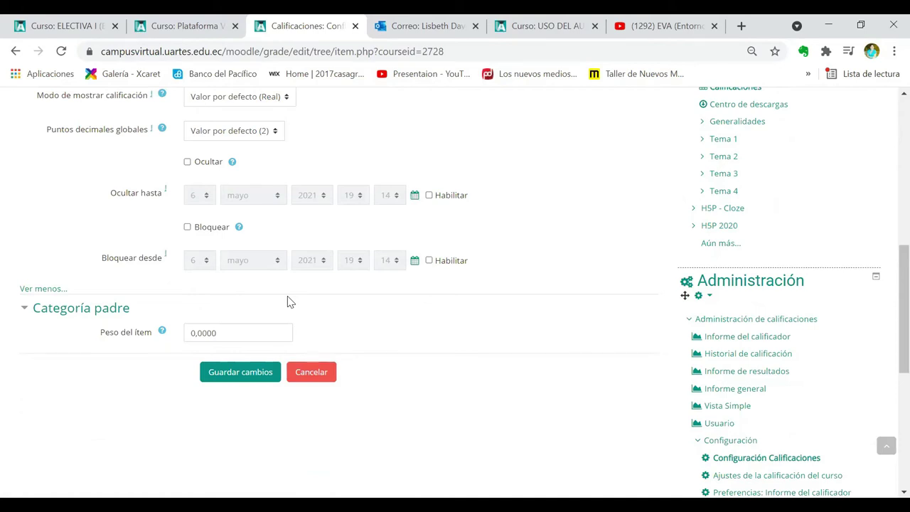
{"action": "left_click", "coordinate": [254, 373]}
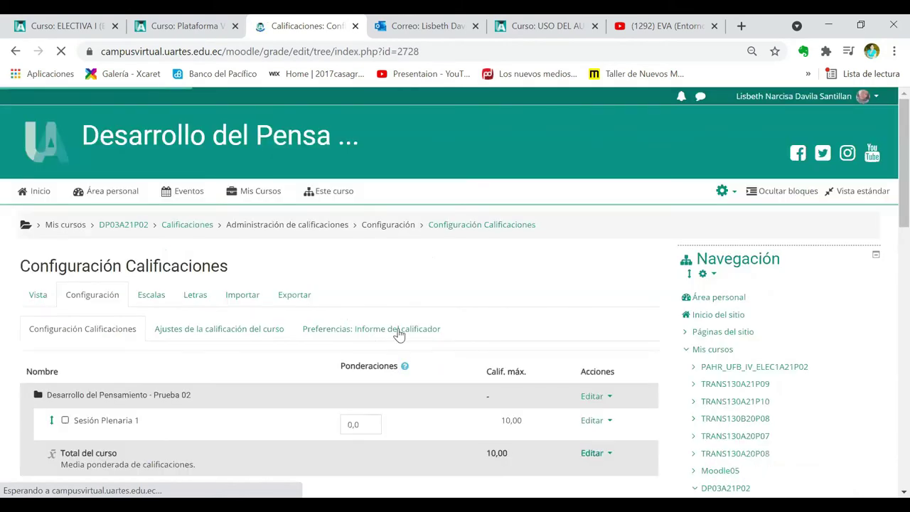
Start a new grade category in the course gradebook and name it Nota 1.
{"action": "scroll", "coordinate": [400, 334], "scroll_direction": "down", "scroll_amount": 1}
{"action": "scroll", "coordinate": [400, 334], "scroll_direction": "down", "scroll_amount": 2}
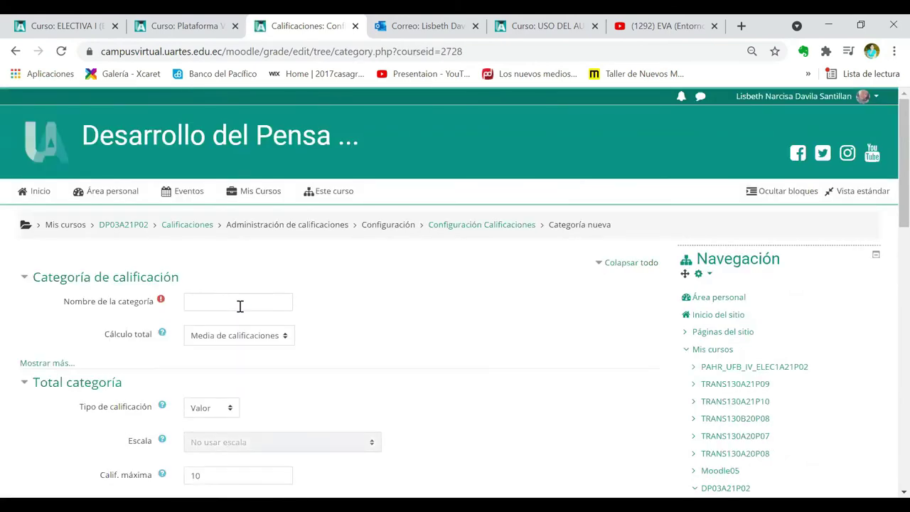
{"action": "left_click", "coordinate": [239, 306]}
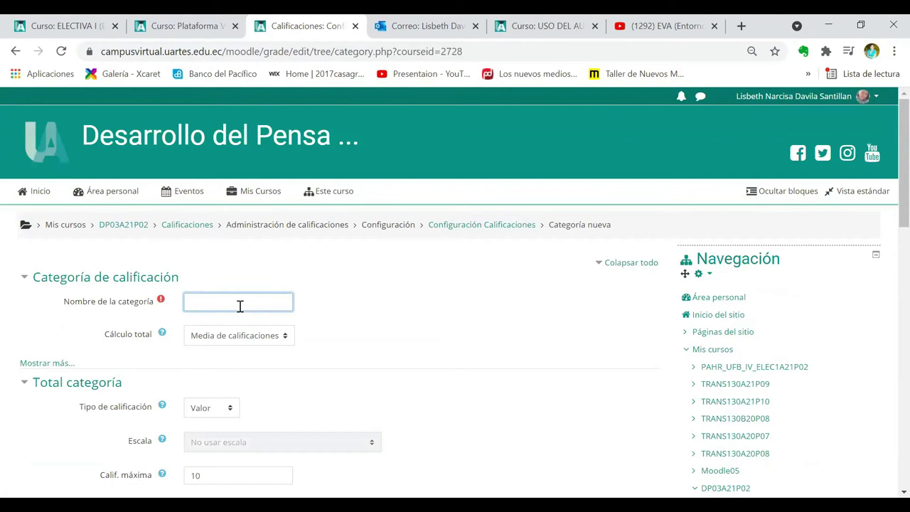
{"action": "type", "text": "Nota 1"}
Expand the Nota 1 category's additional settings and turn off Excluir calificaciones vacías.
{"action": "scroll", "coordinate": [888, 158], "scroll_direction": "down", "scroll_amount": 1}
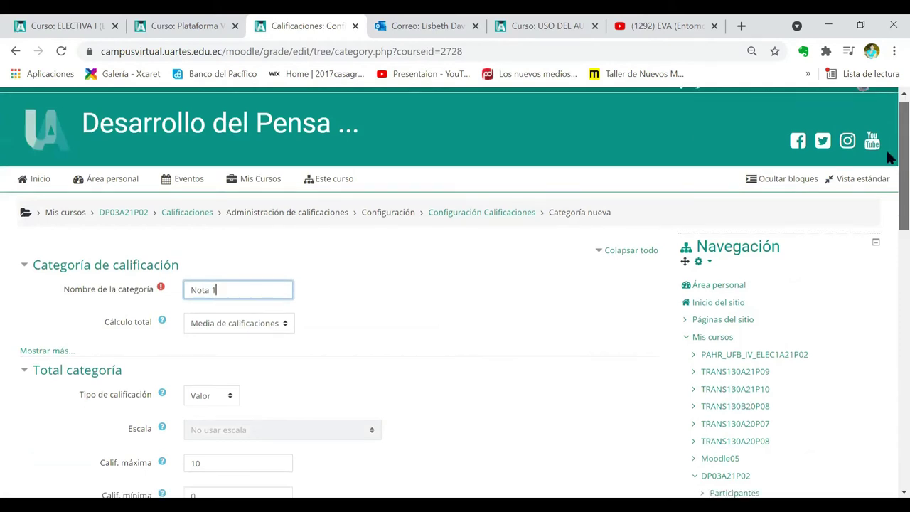
{"action": "scroll", "coordinate": [71, 193], "scroll_direction": "down", "scroll_amount": 3}
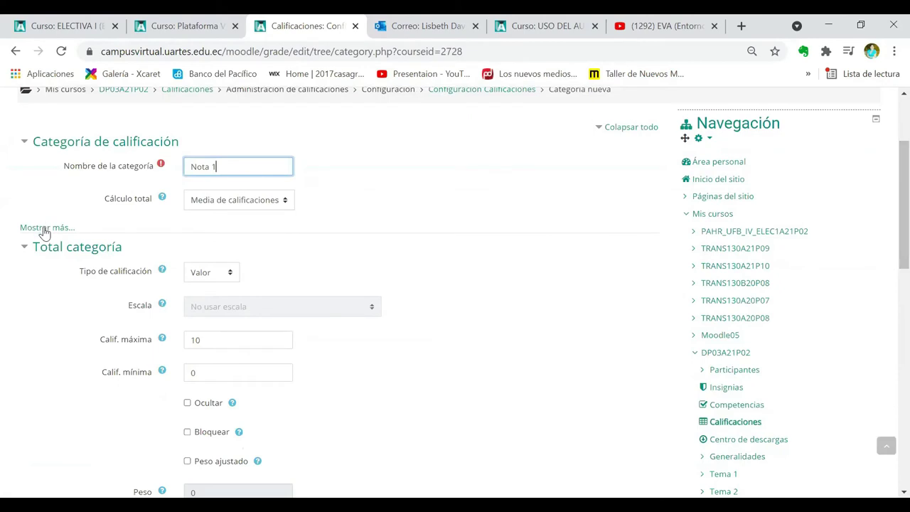
{"action": "left_click", "coordinate": [44, 229]}
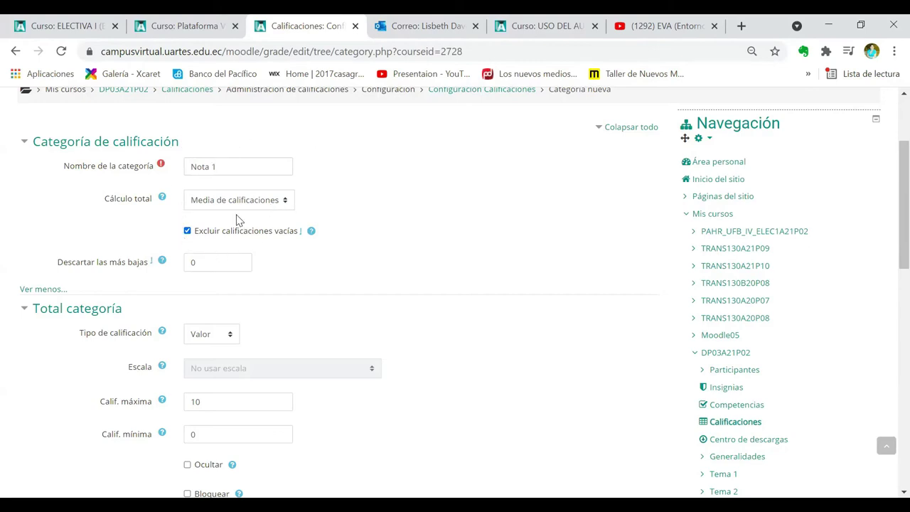
{"action": "left_click", "coordinate": [188, 234]}
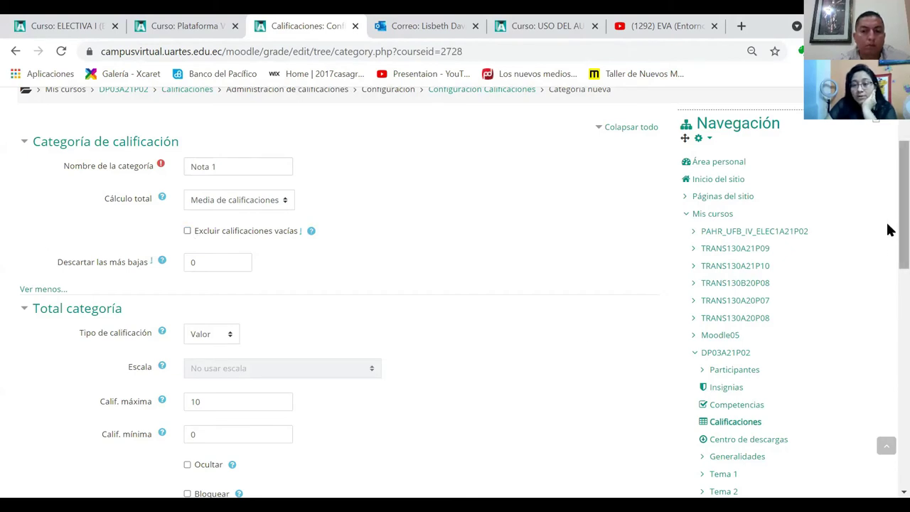
Try a minimum grade of 7 for the category total and clear the value again.
{"action": "scroll", "coordinate": [888, 263], "scroll_direction": "down", "scroll_amount": 2}
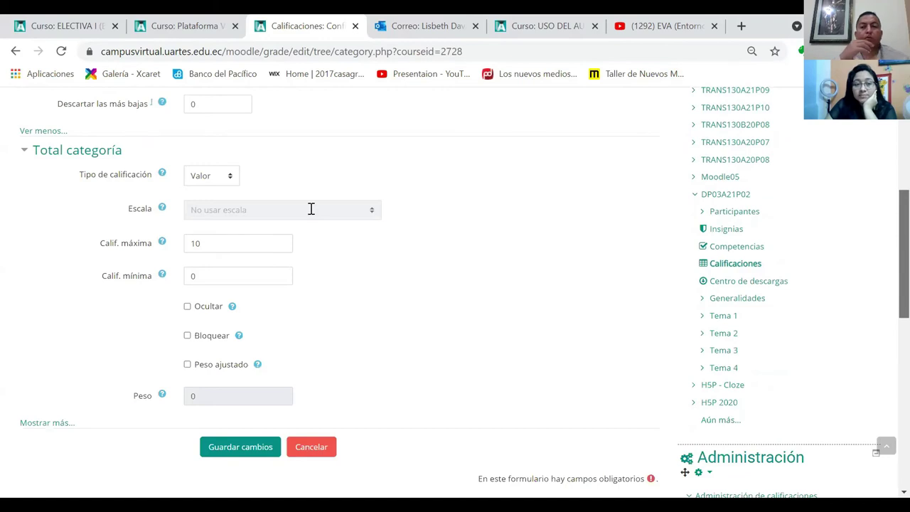
{"action": "scroll", "coordinate": [186, 97], "scroll_direction": "down", "scroll_amount": 1}
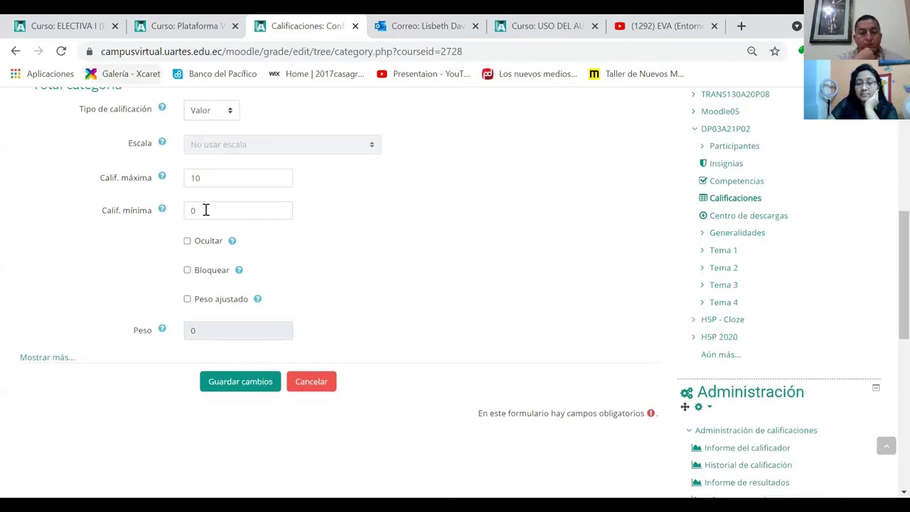
{"action": "left_click", "coordinate": [205, 210]}
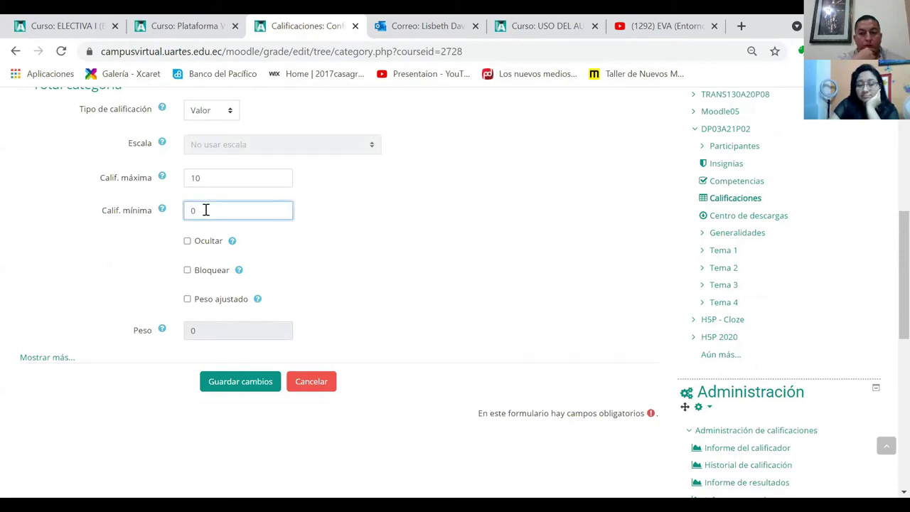
{"action": "key", "text": "BackSpace"}
{"action": "type", "text": "7"}
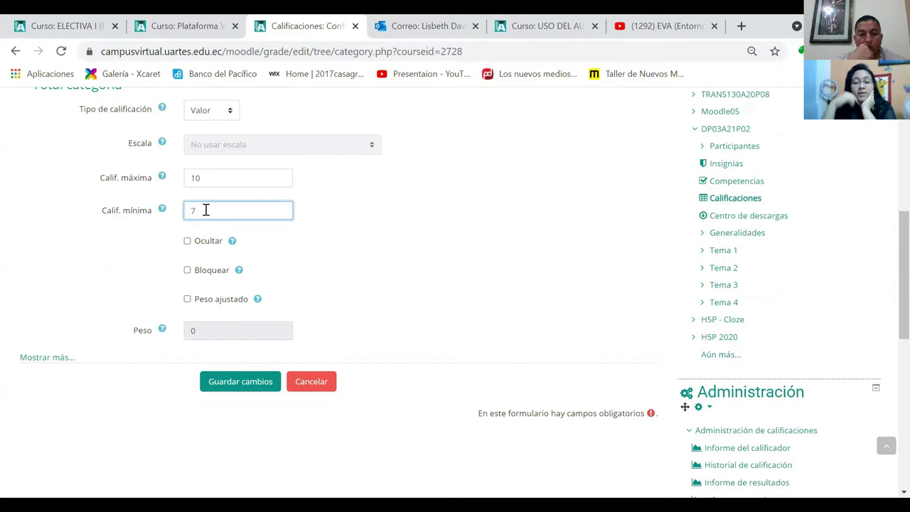
{"action": "key", "text": "BackSpace"}
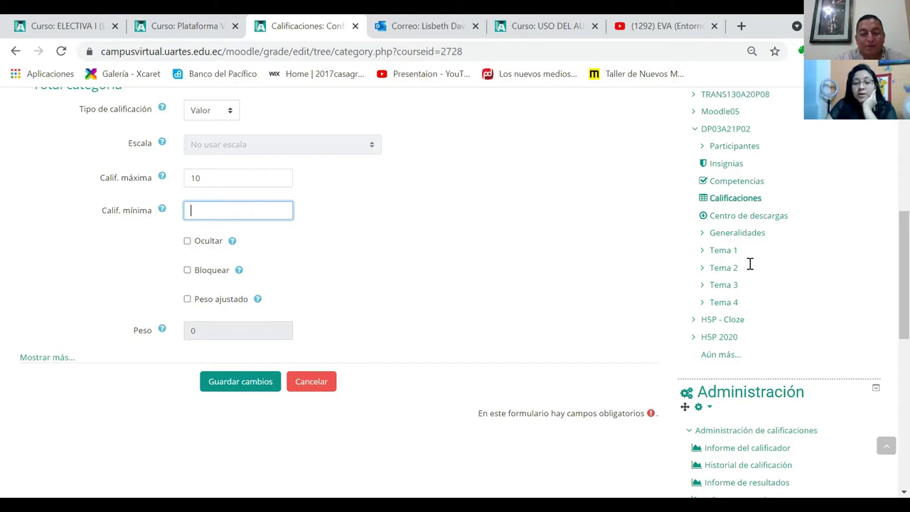
Save the Nota 1 category after viewing its total's additional settings, and check the category in the gradebook.
{"action": "scroll", "coordinate": [749, 263], "scroll_direction": "down", "scroll_amount": 3}
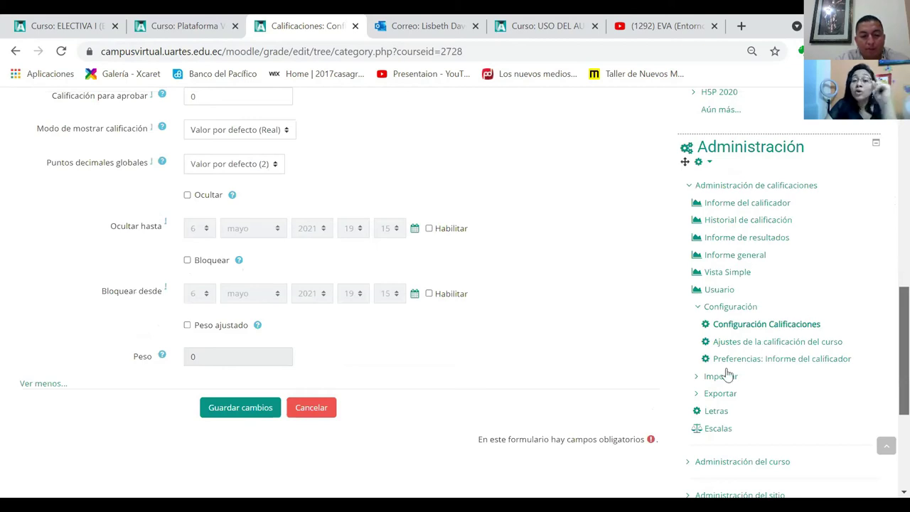
{"action": "key", "text": "alt+Left"}
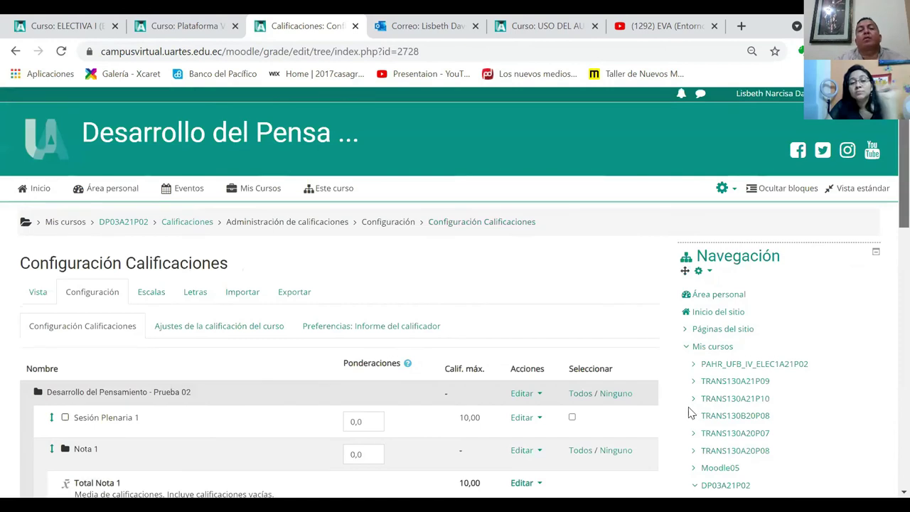
{"action": "scroll", "coordinate": [304, 361], "scroll_direction": "down", "scroll_amount": 2}
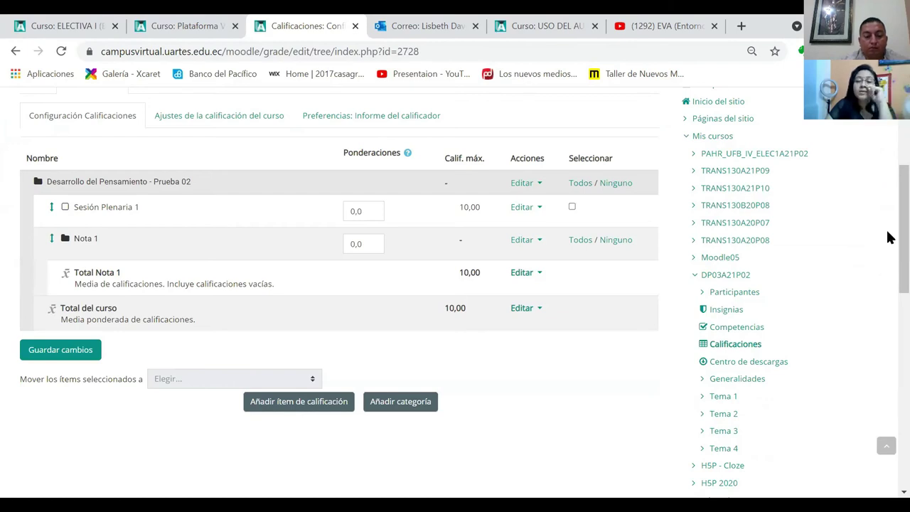
{"action": "scroll", "coordinate": [887, 206], "scroll_direction": "up", "scroll_amount": 1}
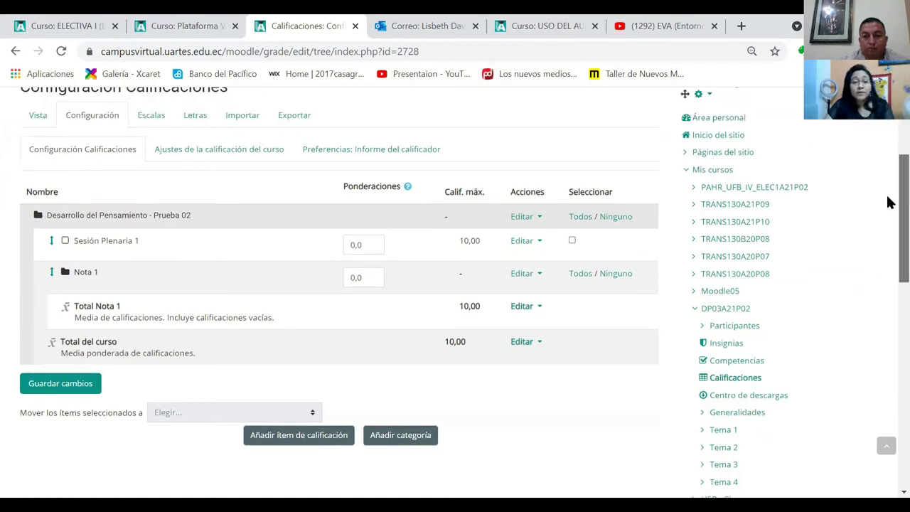
{"action": "scroll", "coordinate": [887, 203], "scroll_direction": "up", "scroll_amount": 2}
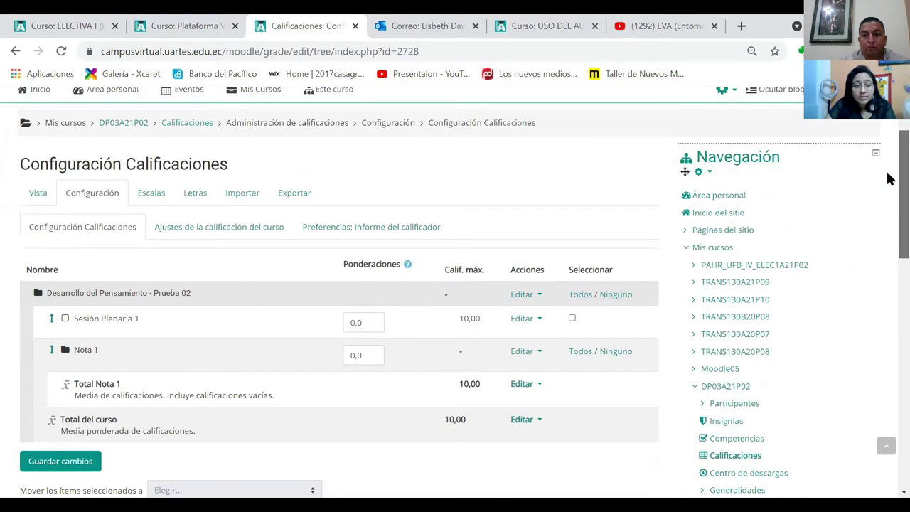
{"action": "scroll", "coordinate": [887, 179], "scroll_direction": "up", "scroll_amount": 2}
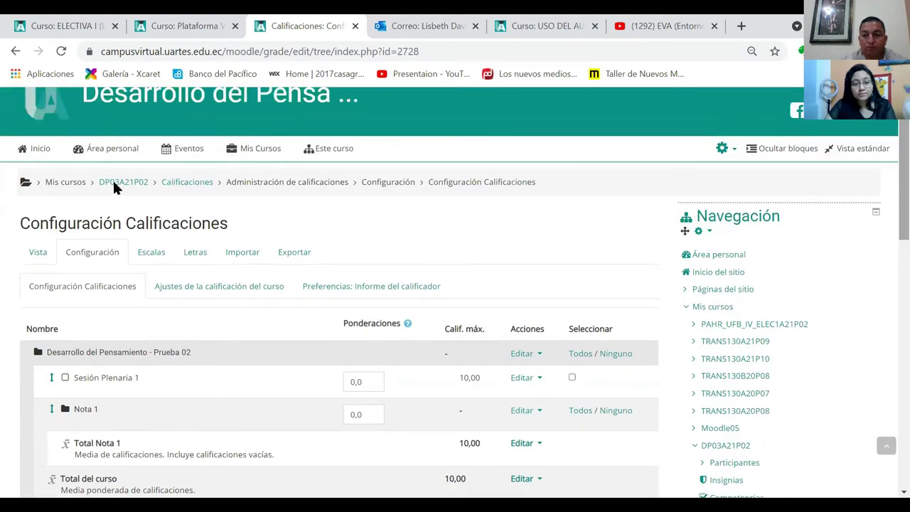
Go back to the DP03A21P02 course page and examine the Generalidades resources and the Tema 1 to Tema 4 sections.
{"action": "left_click", "coordinate": [114, 184]}
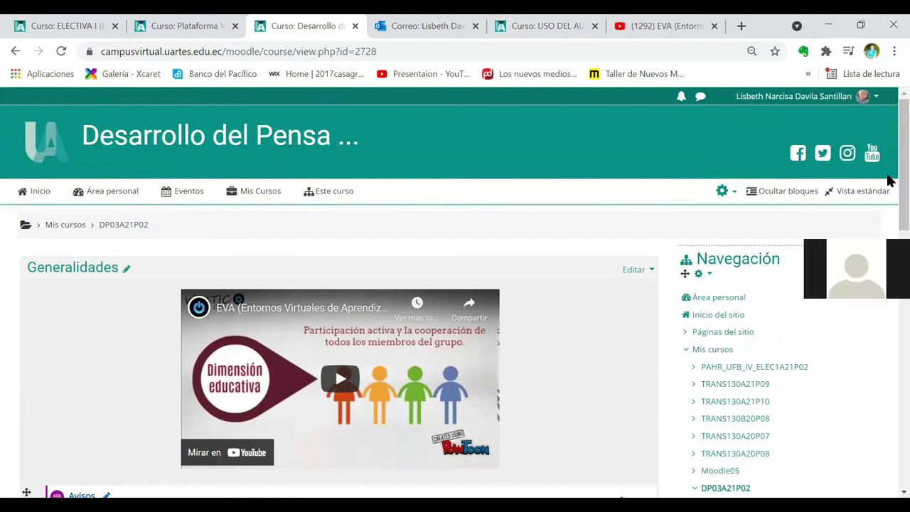
{"action": "scroll", "coordinate": [889, 190], "scroll_direction": "down", "scroll_amount": 4}
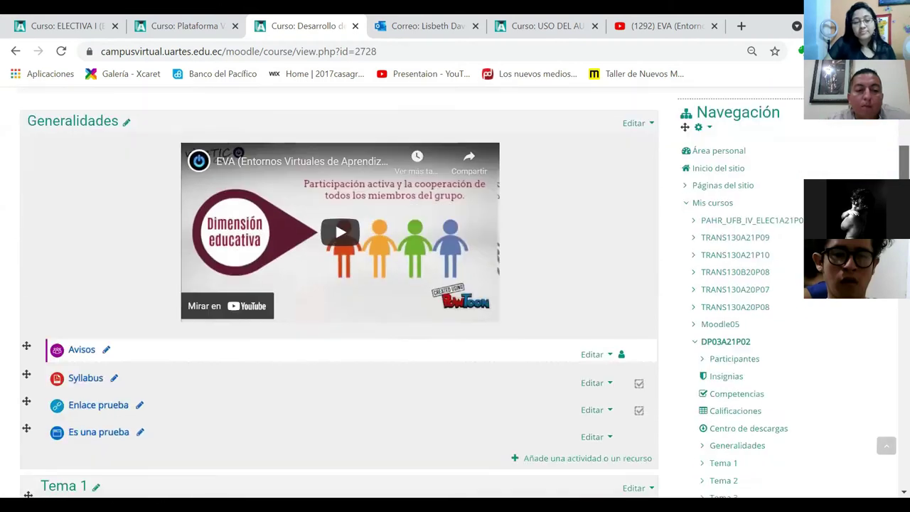
{"action": "scroll", "coordinate": [890, 299], "scroll_direction": "down", "scroll_amount": 2}
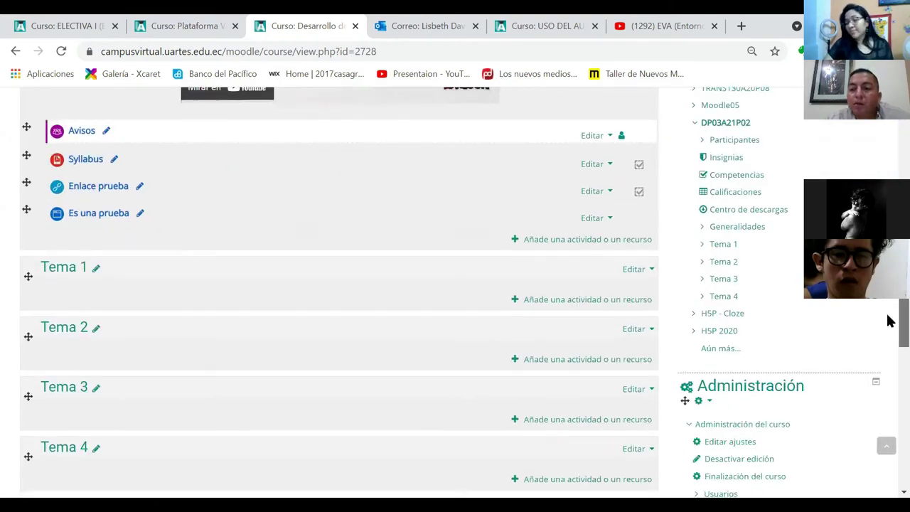
{"action": "scroll", "coordinate": [888, 323], "scroll_direction": "down", "scroll_amount": 2}
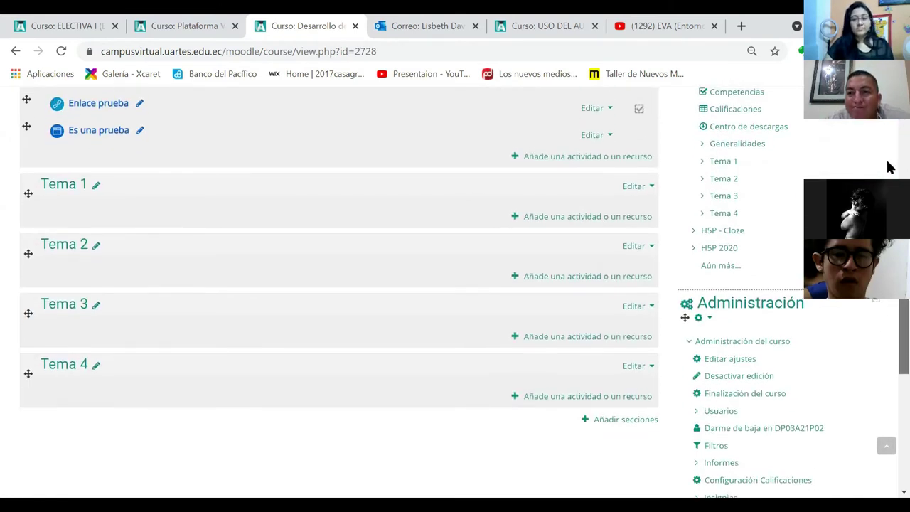
{"action": "scroll", "coordinate": [889, 171], "scroll_direction": "up", "scroll_amount": 2}
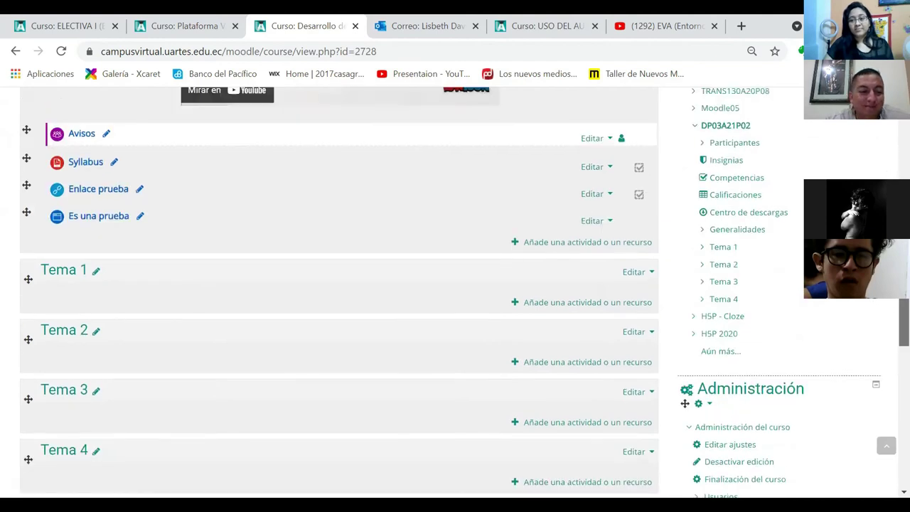
{"action": "scroll", "coordinate": [339, 291], "scroll_direction": "up", "scroll_amount": 1}
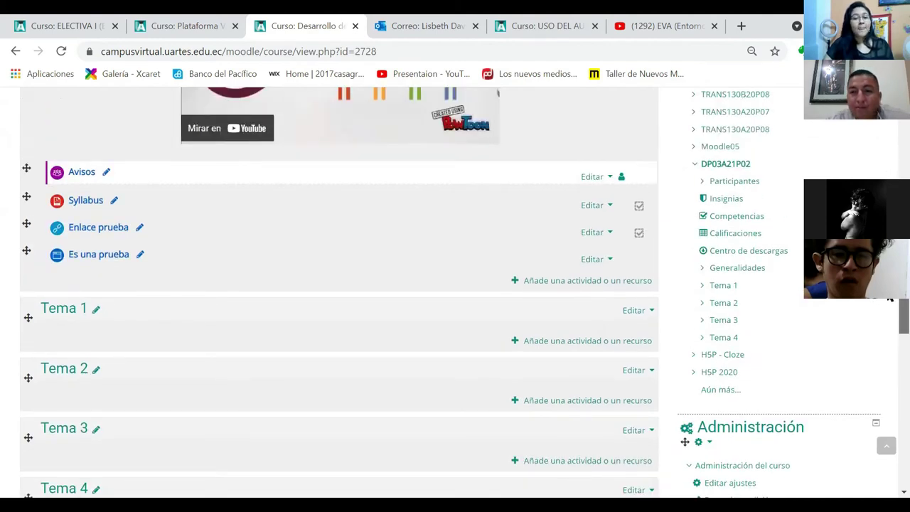
{"action": "scroll", "coordinate": [889, 298], "scroll_direction": "up", "scroll_amount": 3}
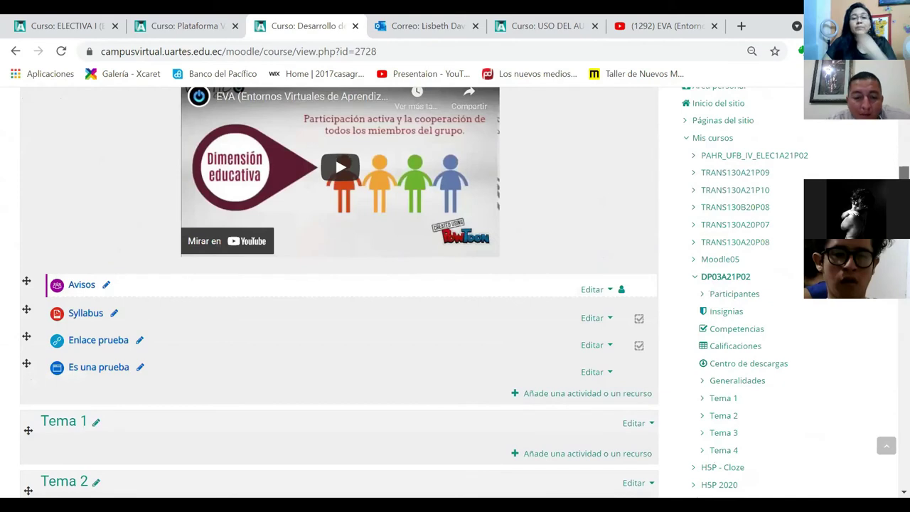
{"action": "scroll", "coordinate": [633, 131], "scroll_direction": "up", "scroll_amount": 5}
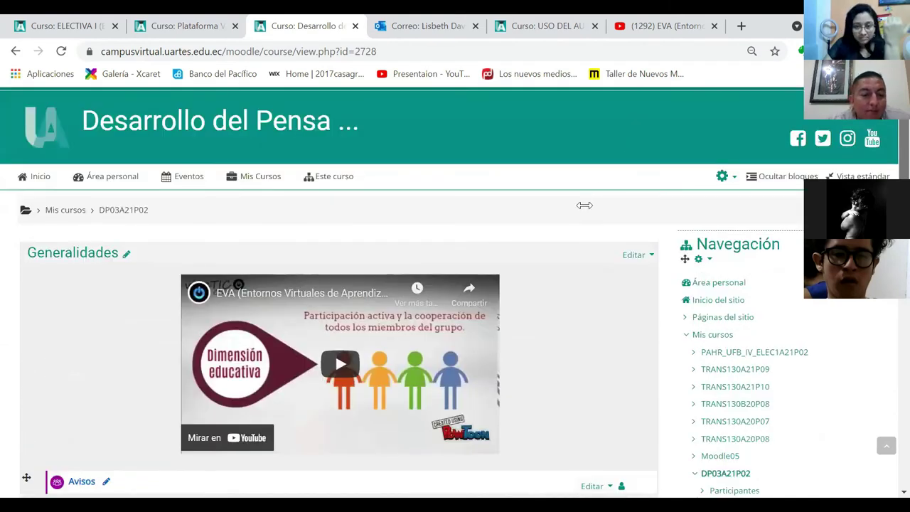
{"action": "scroll", "coordinate": [584, 205], "scroll_direction": "down", "scroll_amount": 7}
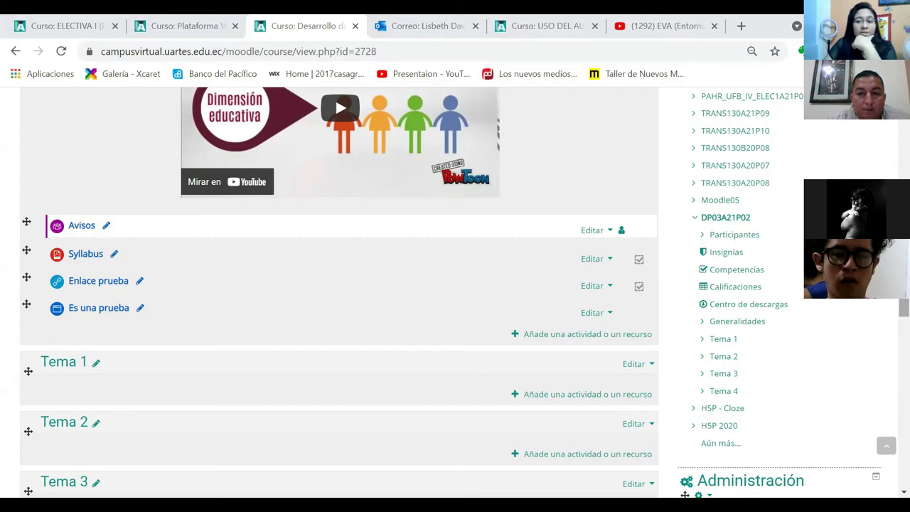
{"action": "scroll", "coordinate": [465, 292], "scroll_direction": "down", "scroll_amount": 1}
{"action": "scroll", "coordinate": [465, 292], "scroll_direction": "up", "scroll_amount": 1}
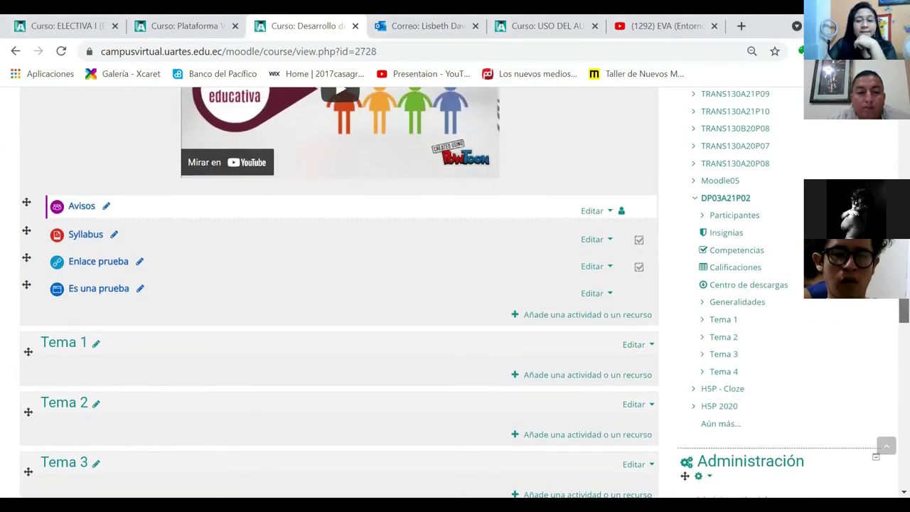
{"action": "scroll", "coordinate": [465, 291], "scroll_direction": "down", "scroll_amount": 1}
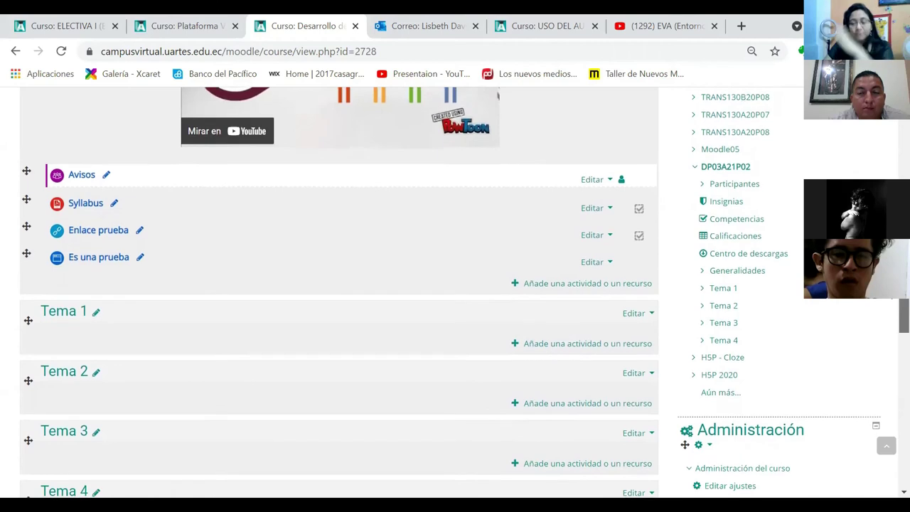
{"action": "scroll", "coordinate": [890, 304], "scroll_direction": "down", "scroll_amount": 2}
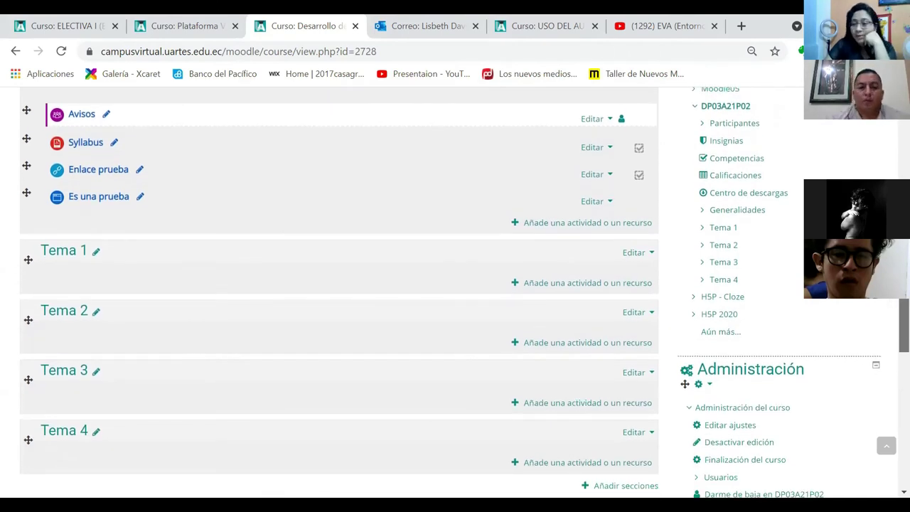
{"action": "scroll", "coordinate": [888, 299], "scroll_direction": "up", "scroll_amount": 1}
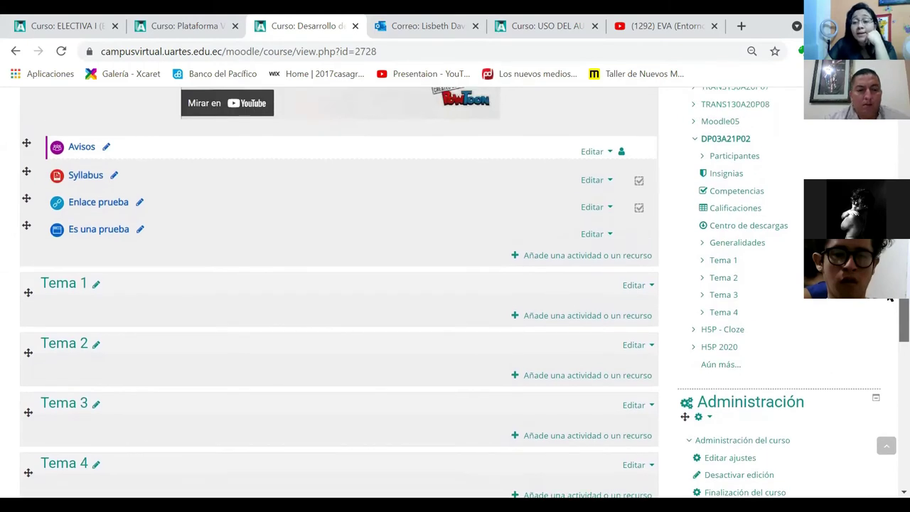
{"action": "scroll", "coordinate": [889, 299], "scroll_direction": "up", "scroll_amount": 1}
{"action": "scroll", "coordinate": [889, 299], "scroll_direction": "down", "scroll_amount": 1}
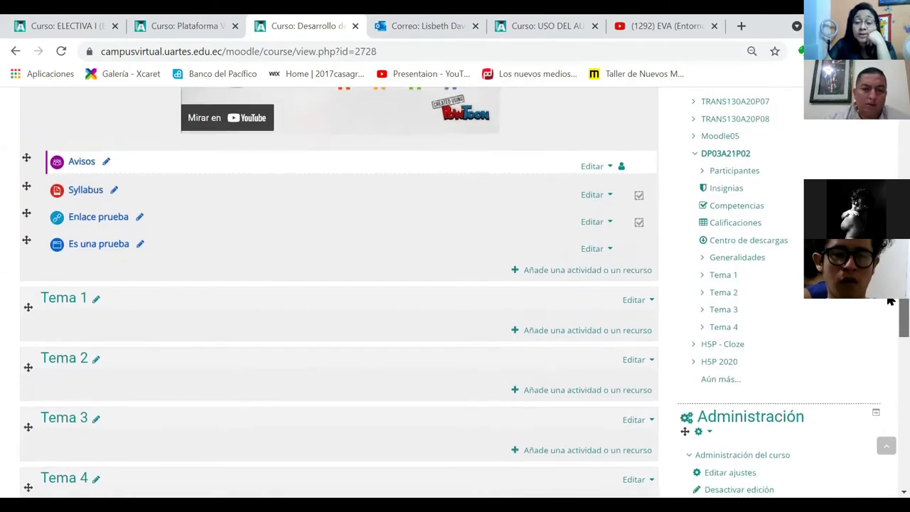
{"action": "scroll", "coordinate": [890, 300], "scroll_direction": "down", "scroll_amount": 1}
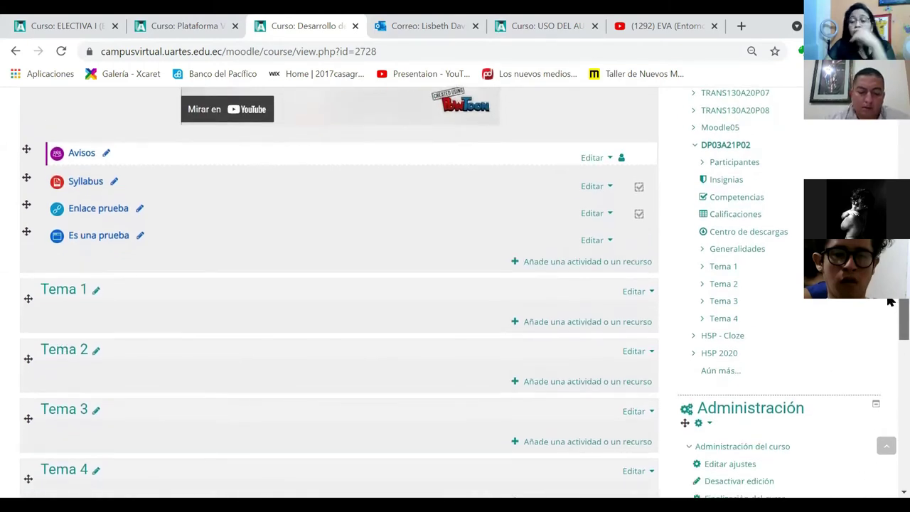
{"action": "scroll", "coordinate": [889, 303], "scroll_direction": "down", "scroll_amount": 1}
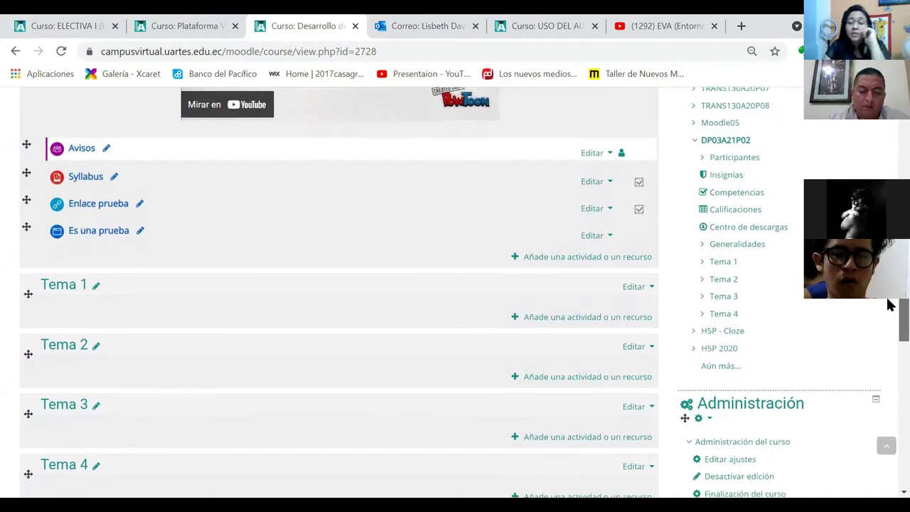
{"action": "scroll", "coordinate": [890, 304], "scroll_direction": "down", "scroll_amount": 1}
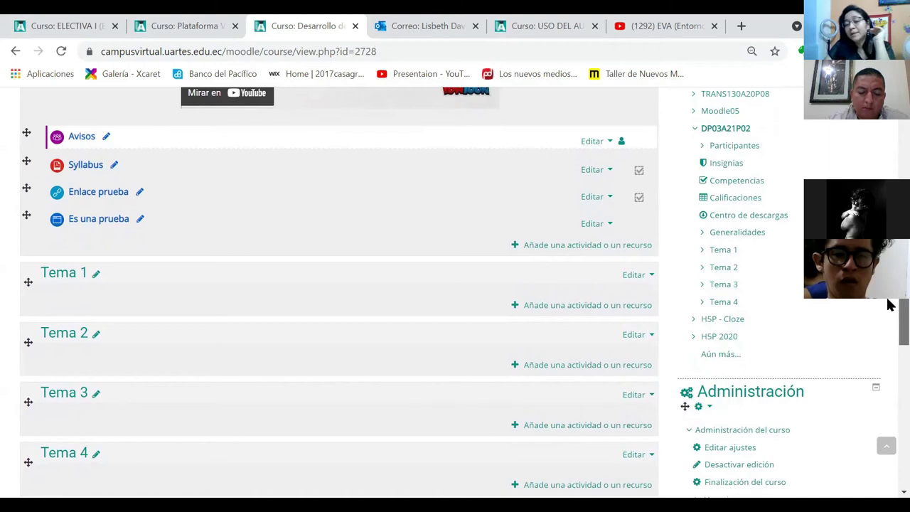
{"action": "scroll", "coordinate": [889, 304], "scroll_direction": "down", "scroll_amount": 1}
{"action": "scroll", "coordinate": [889, 307], "scroll_direction": "down", "scroll_amount": 2}
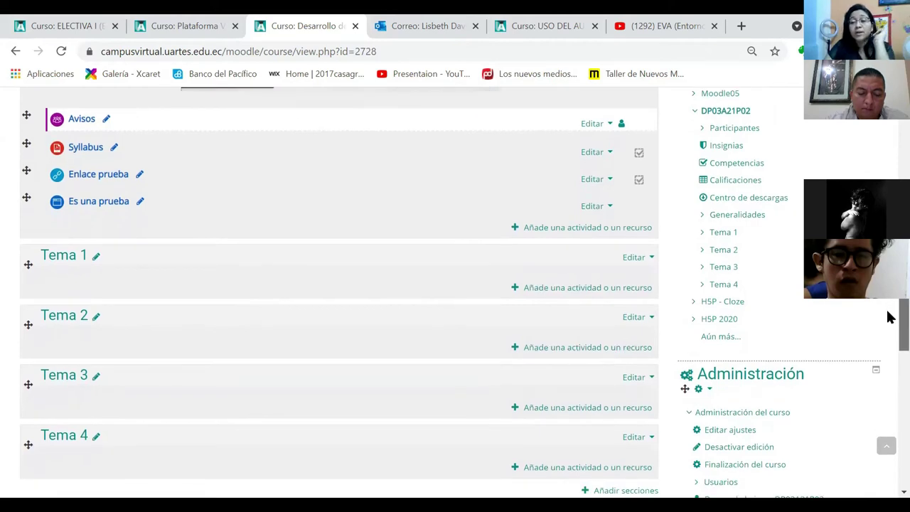
{"action": "scroll", "coordinate": [888, 317], "scroll_direction": "down", "scroll_amount": 3}
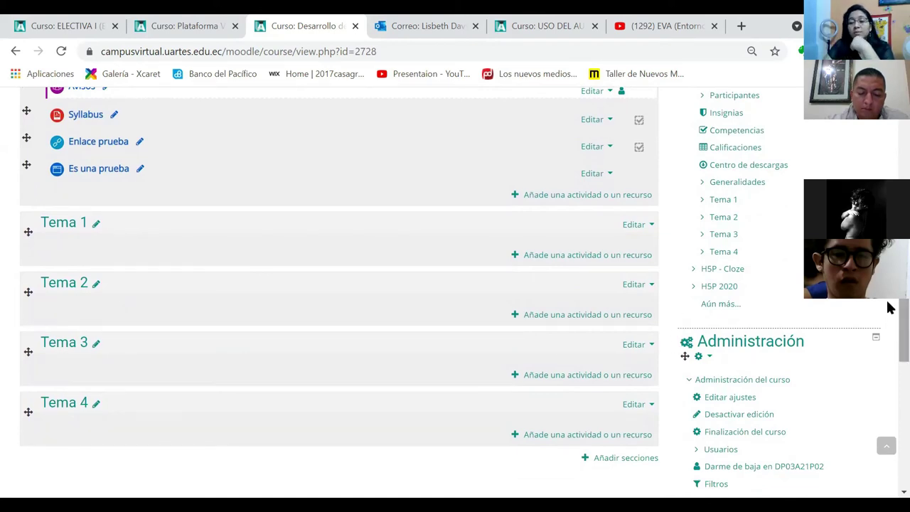
{"action": "scroll", "coordinate": [889, 315], "scroll_direction": "down", "scroll_amount": 3}
{"action": "scroll", "coordinate": [888, 317], "scroll_direction": "down", "scroll_amount": 1}
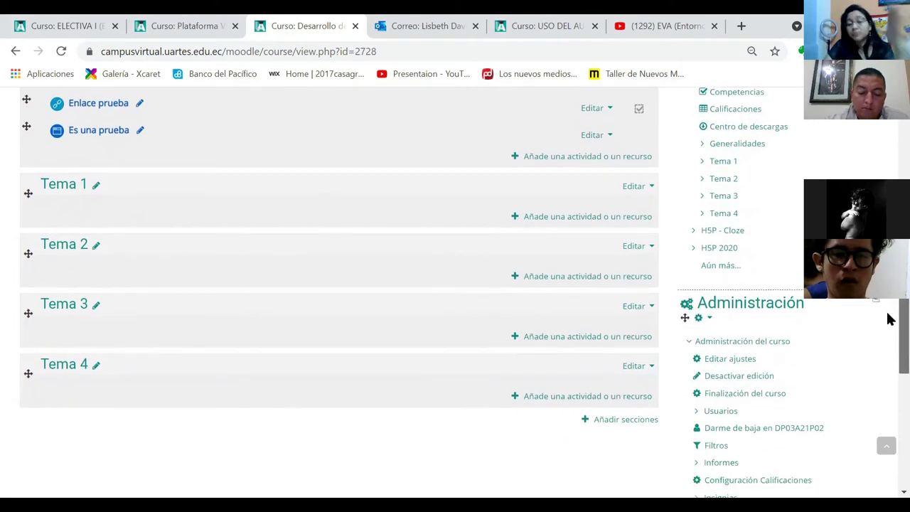
{"action": "scroll", "coordinate": [890, 318], "scroll_direction": "down", "scroll_amount": 1}
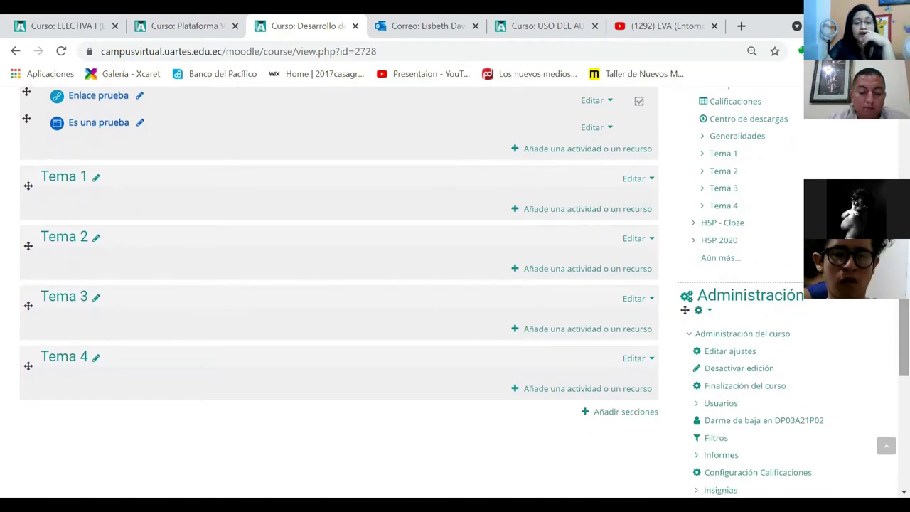
{"action": "scroll", "coordinate": [465, 292], "scroll_direction": "up", "scroll_amount": 3}
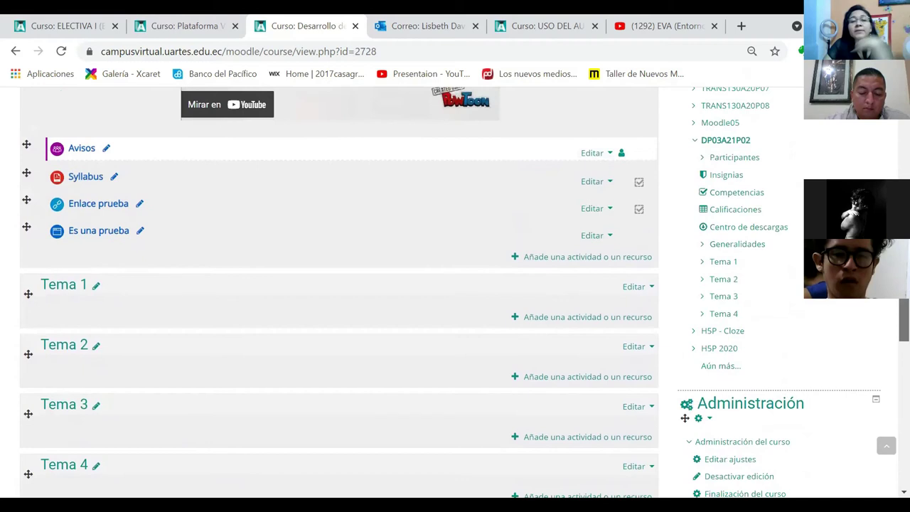